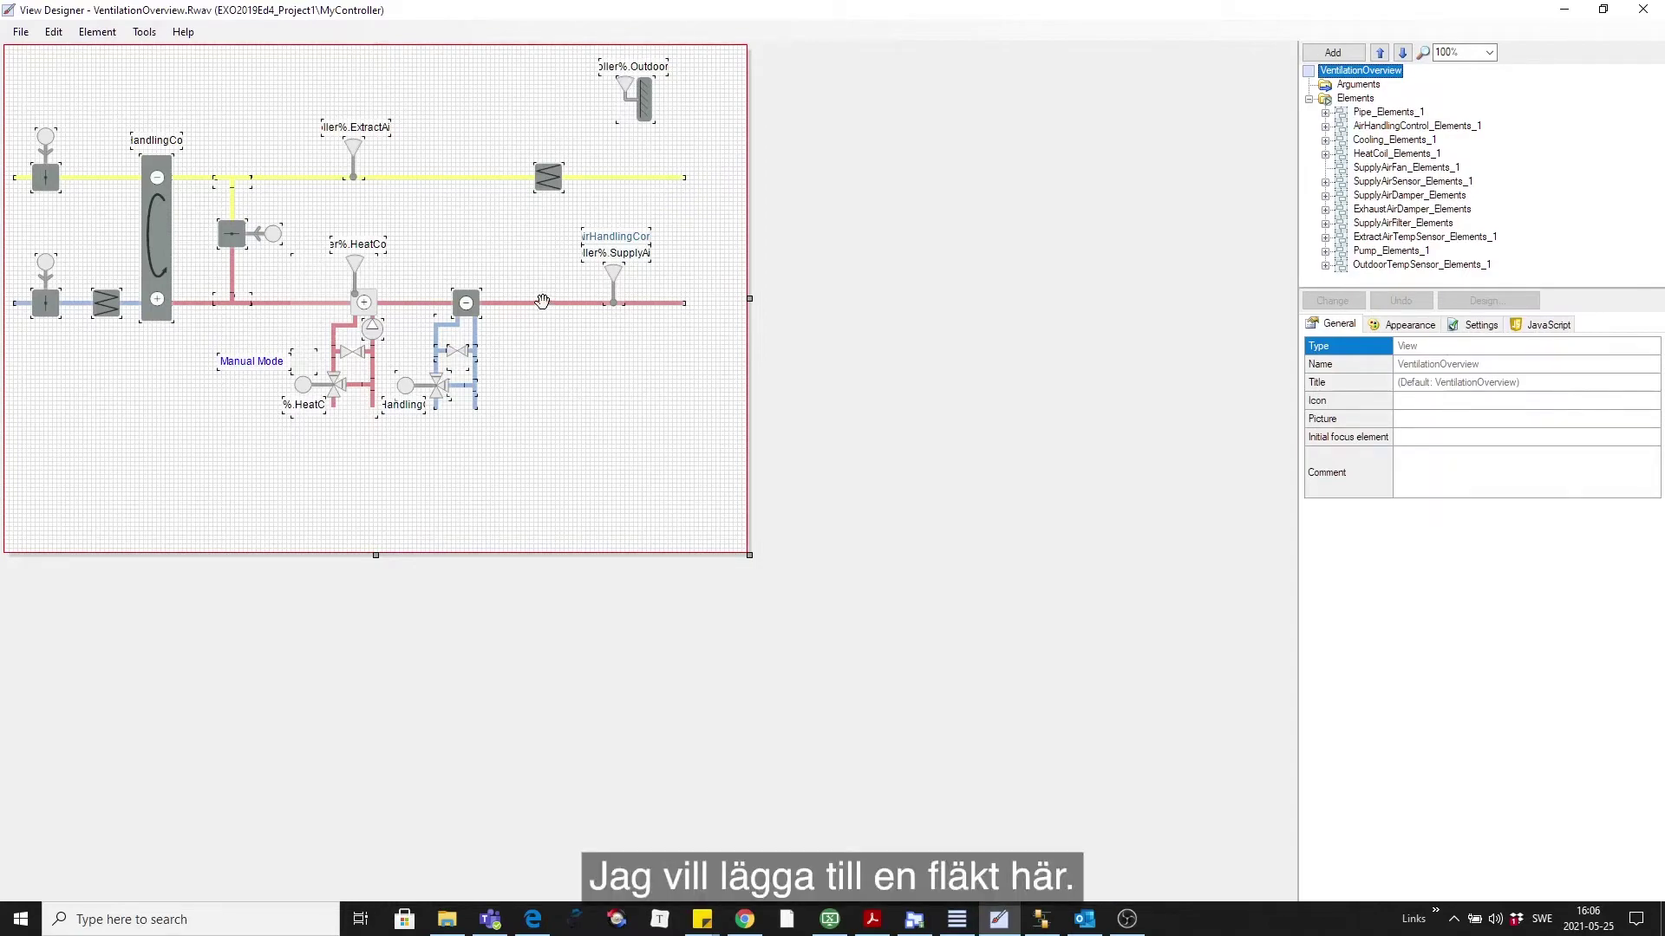
Step: Select the red supply pipe to expand its AirHandlingControl group in the element tree, then deselect it
left_click(545, 303)
left_click(546, 338)
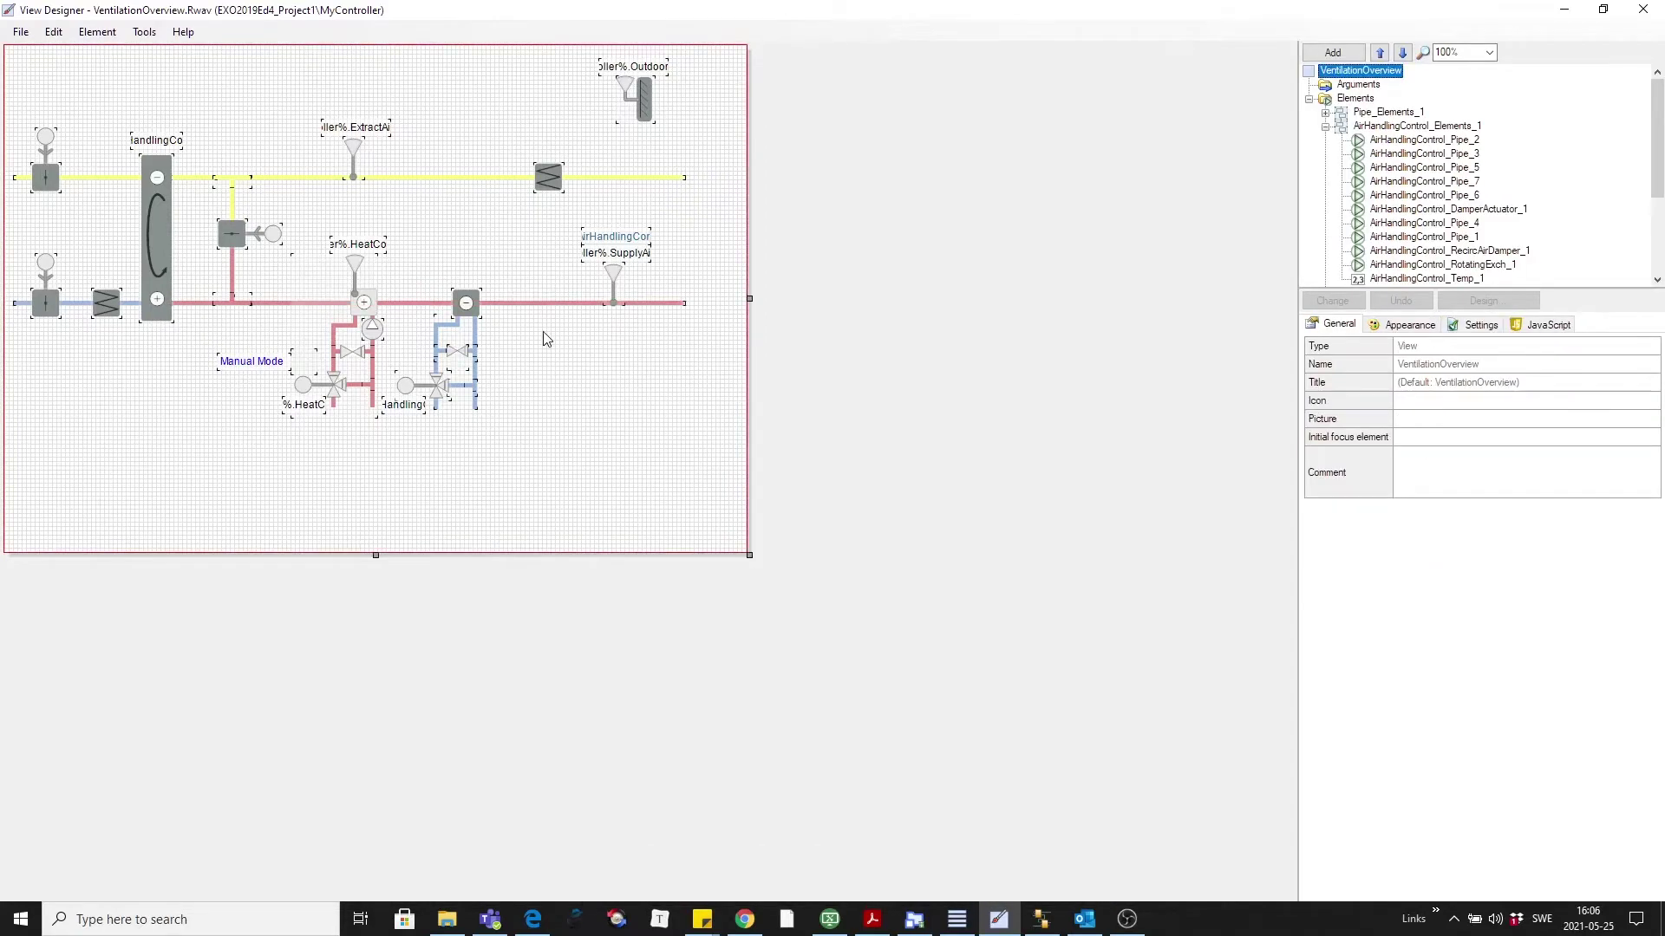
left_click(1041, 918)
mouse_move(697, 225)
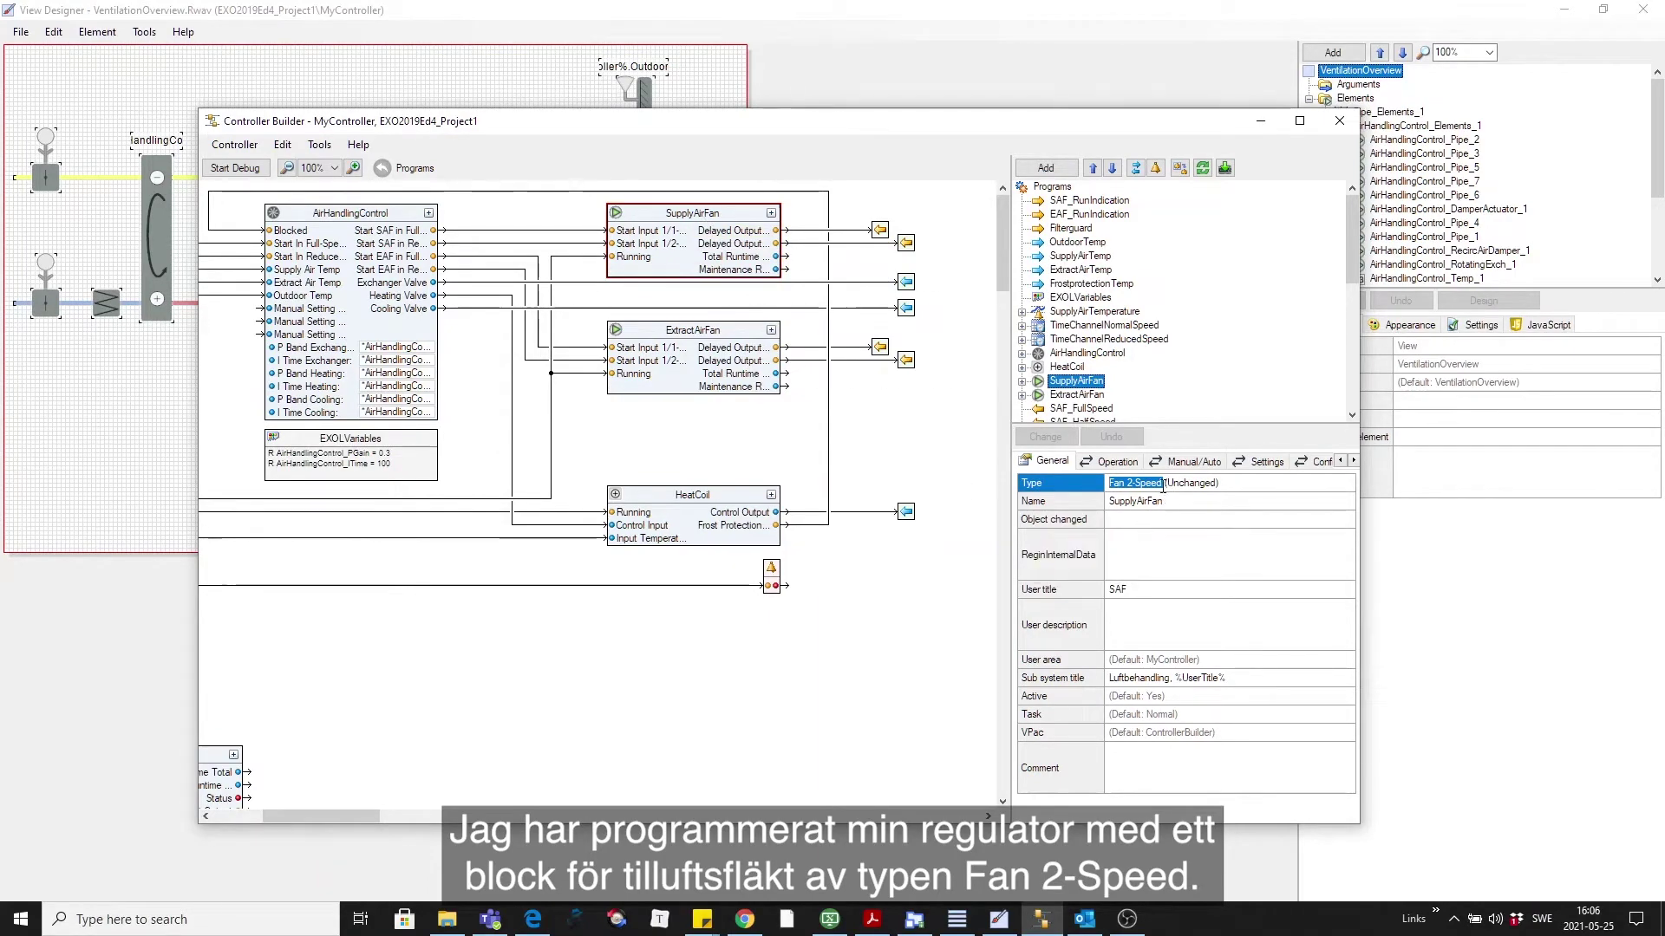
left_click(1257, 125)
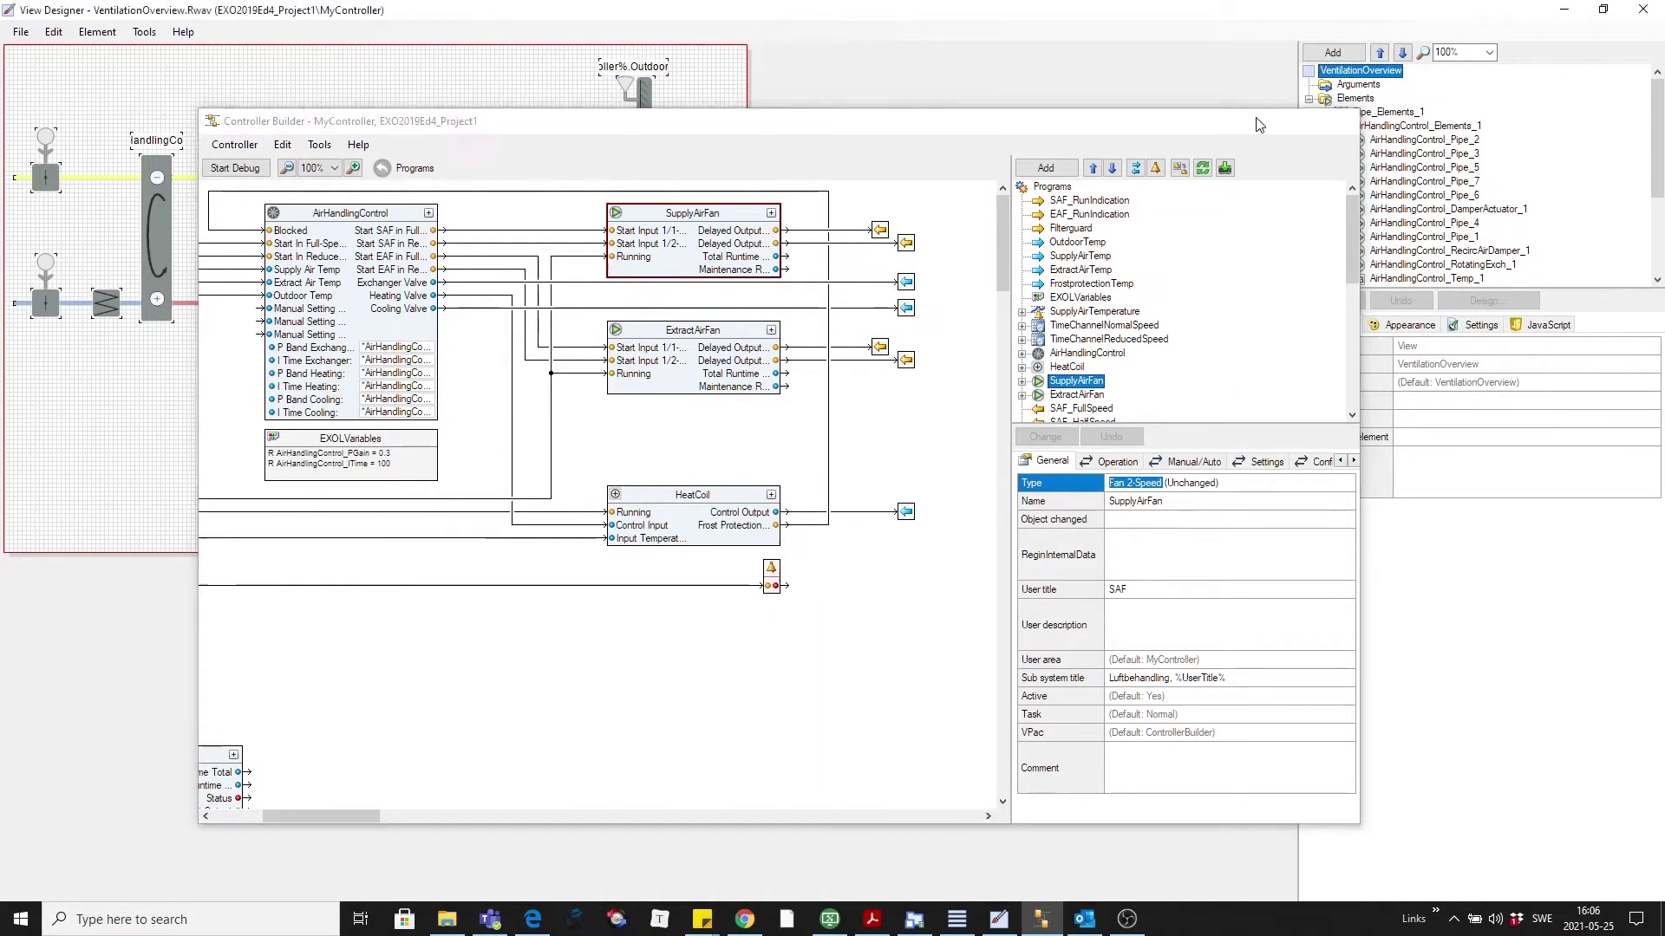
Step: Add a Fan 2-Speed template from Controller Builder > Device Control > Fan, keeping the title Supply Air Fan
right_click(632, 365)
left_click(659, 374)
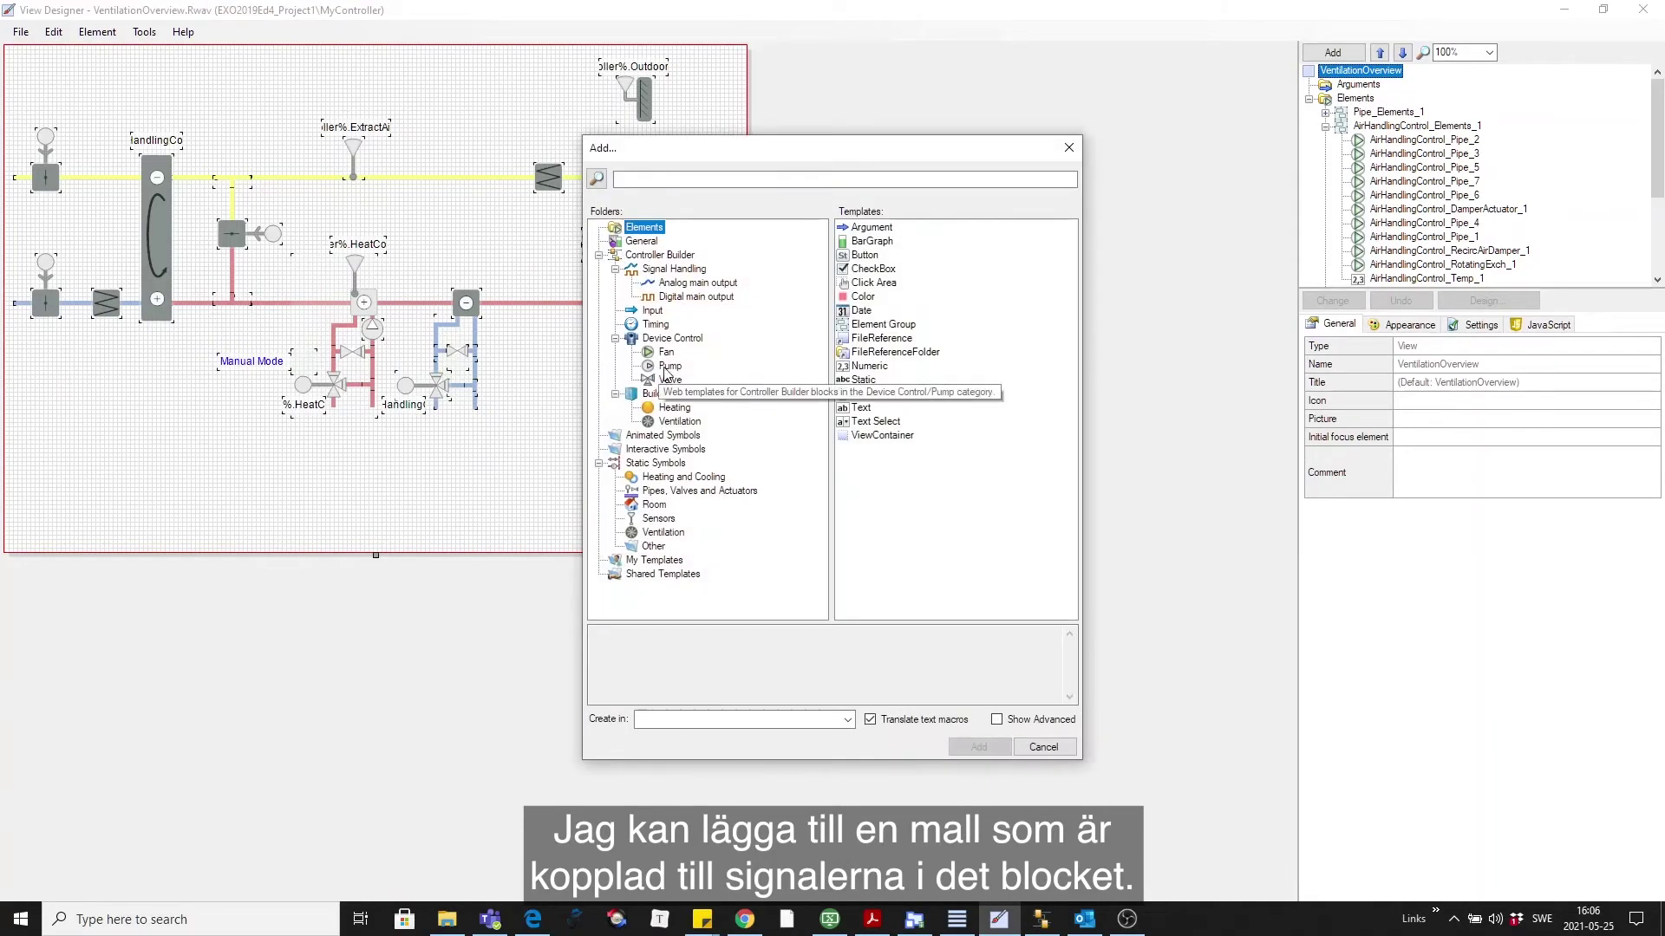
left_click(666, 353)
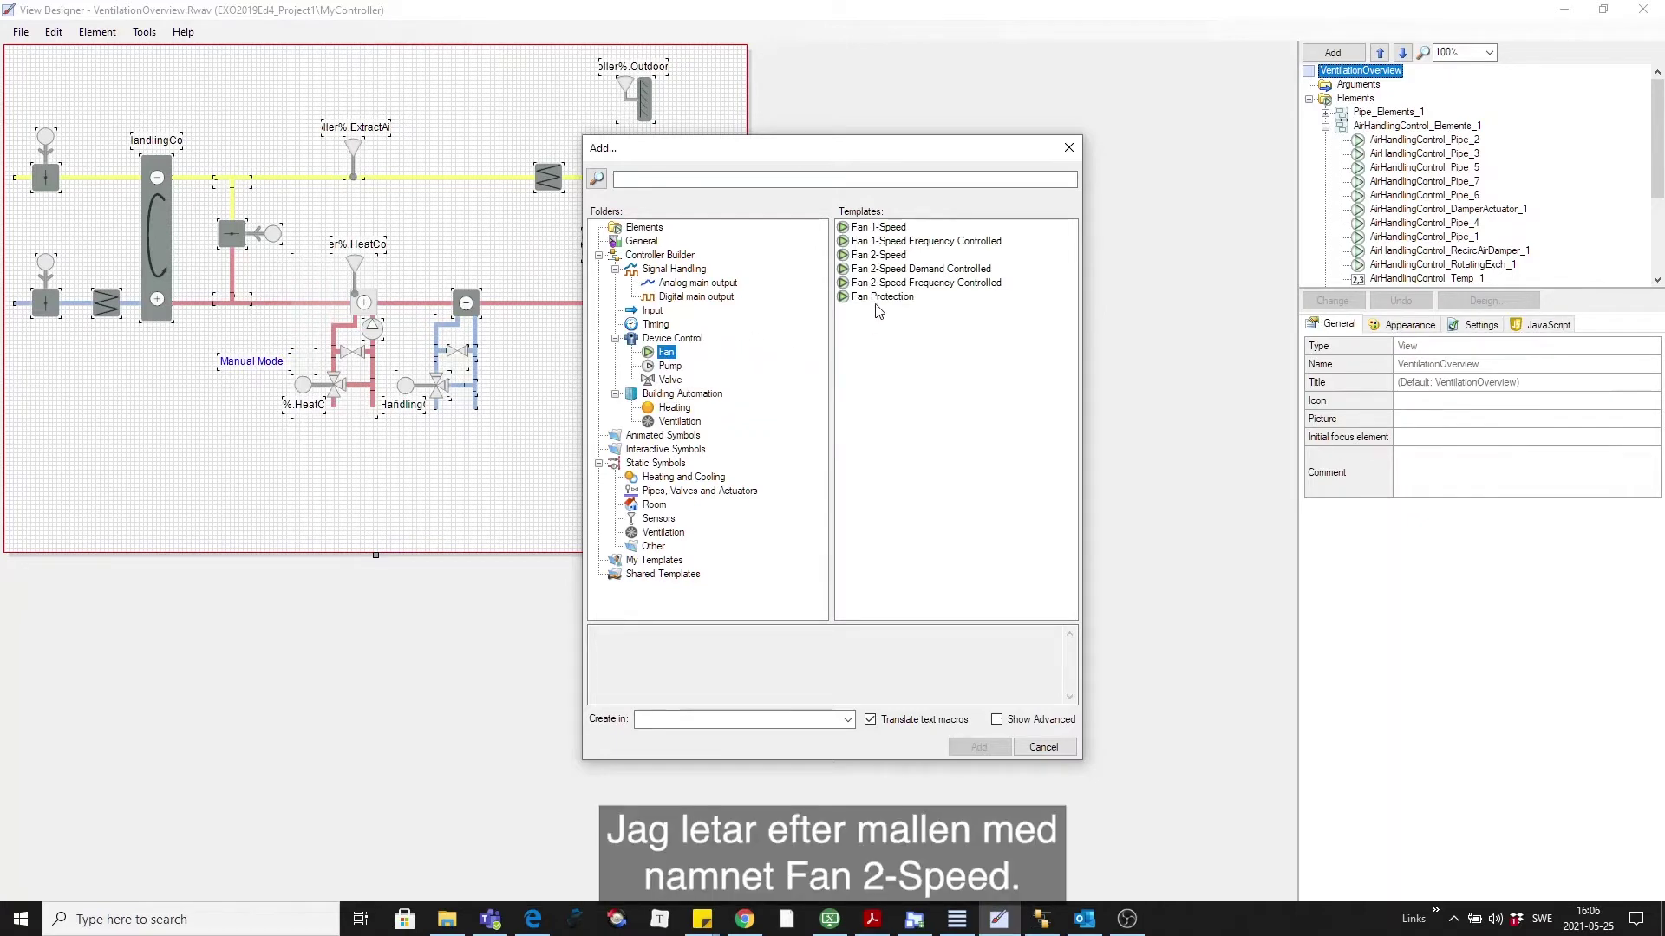
left_click(891, 256)
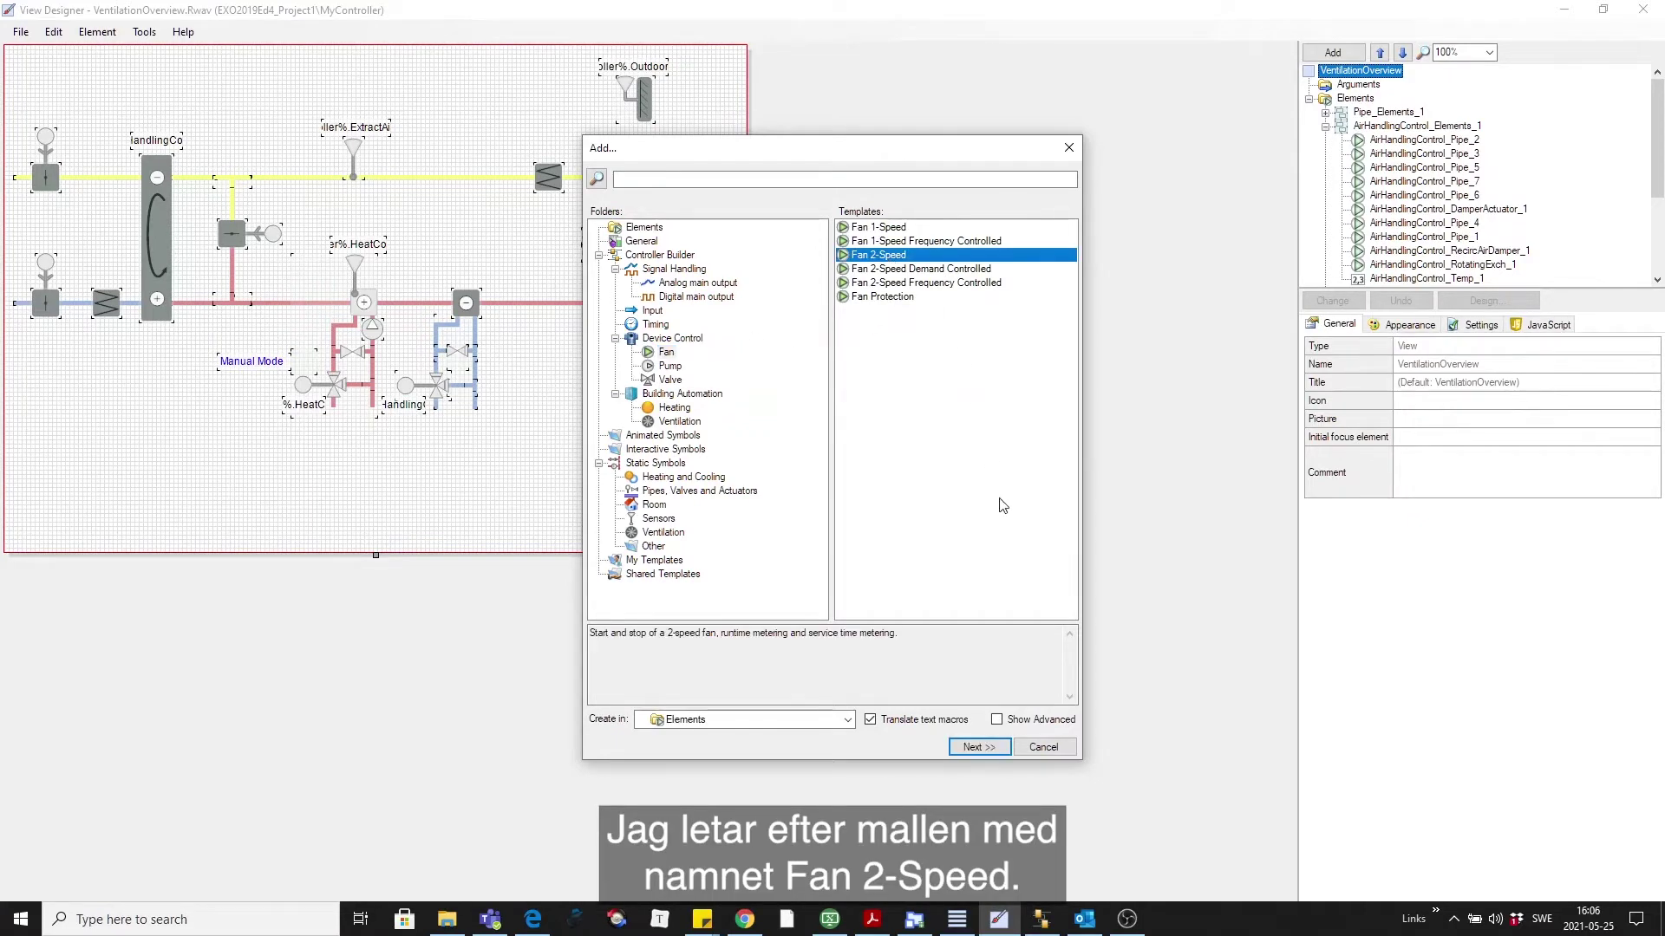
left_click(992, 749)
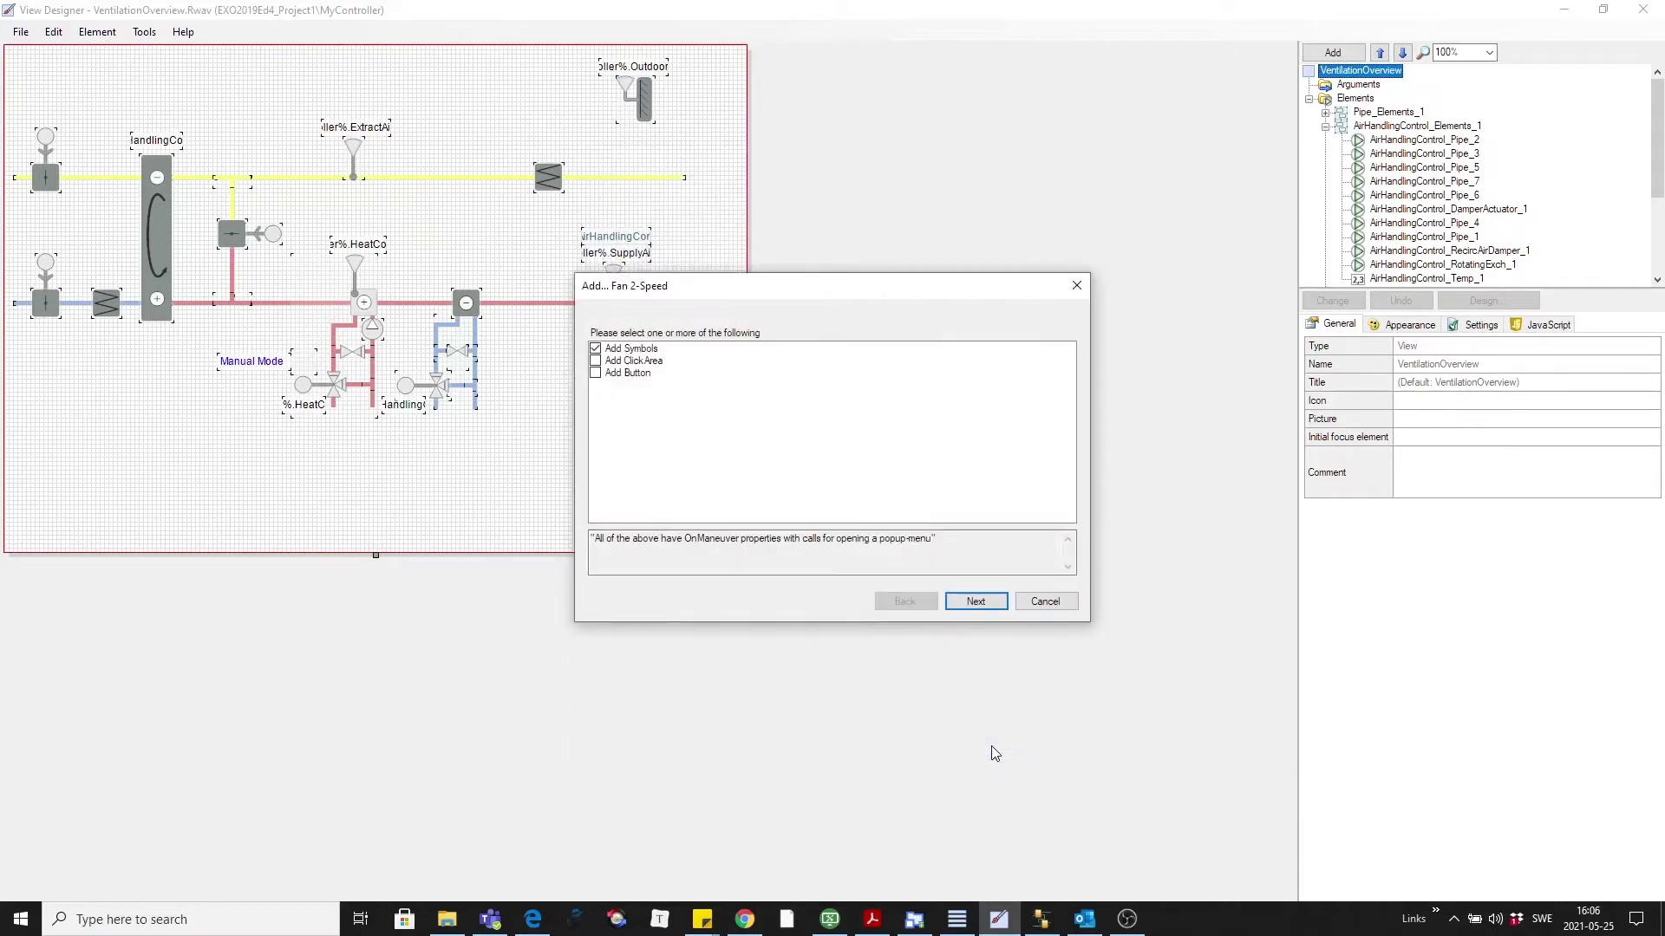
left_click(976, 605)
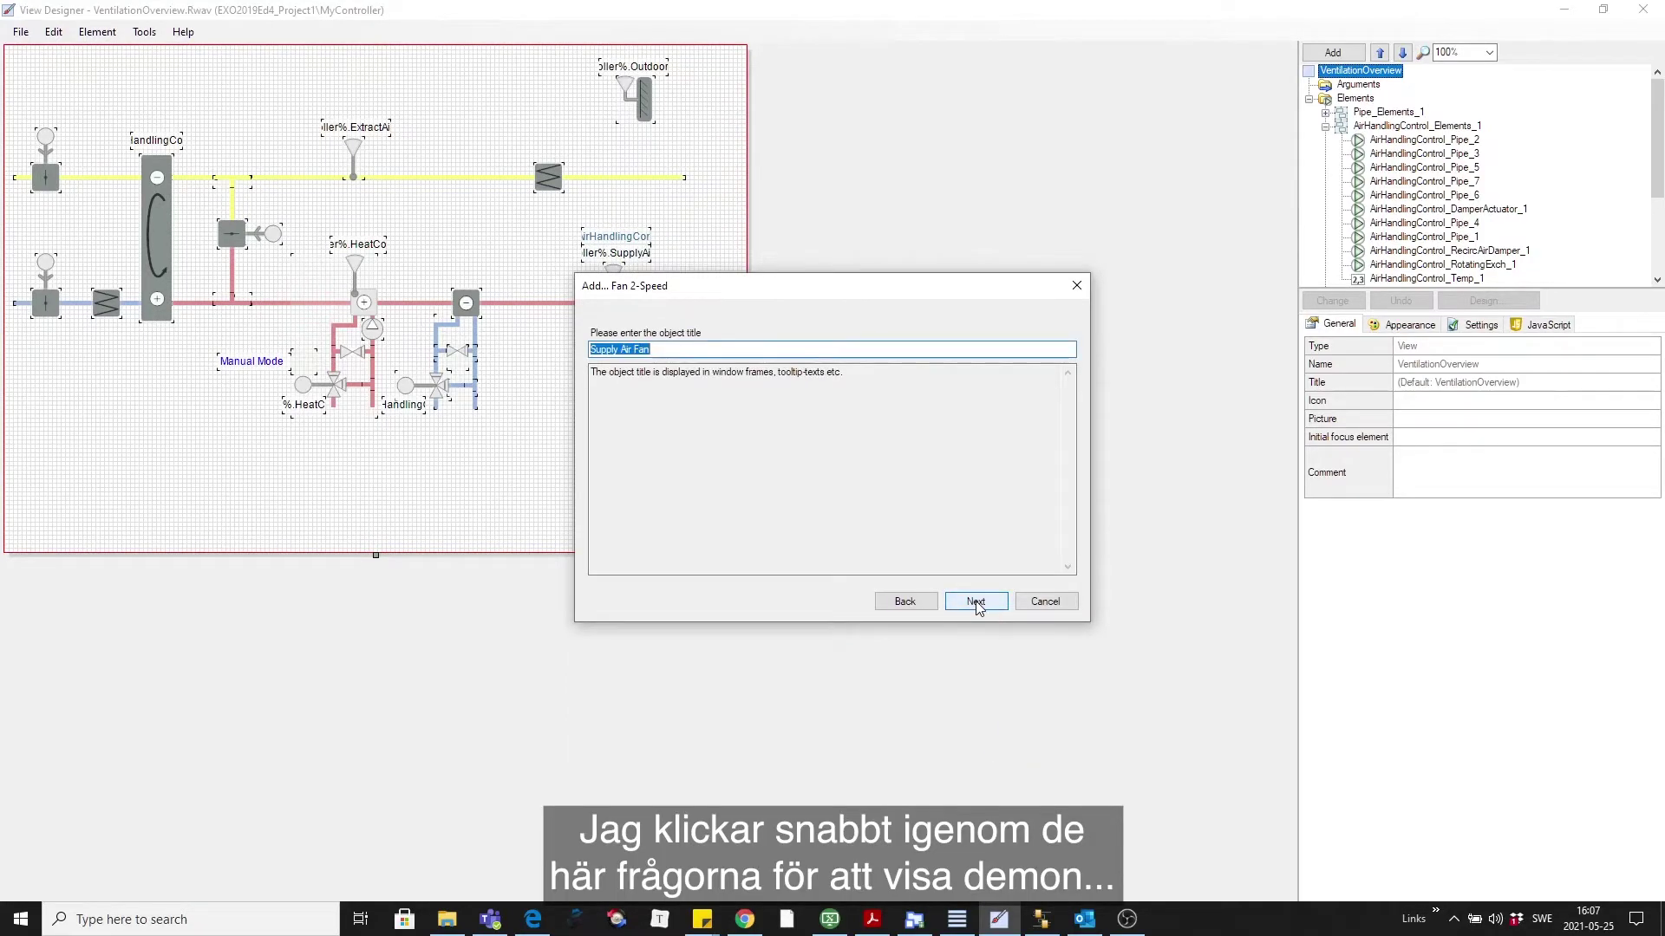
left_click(976, 604)
left_click(976, 604)
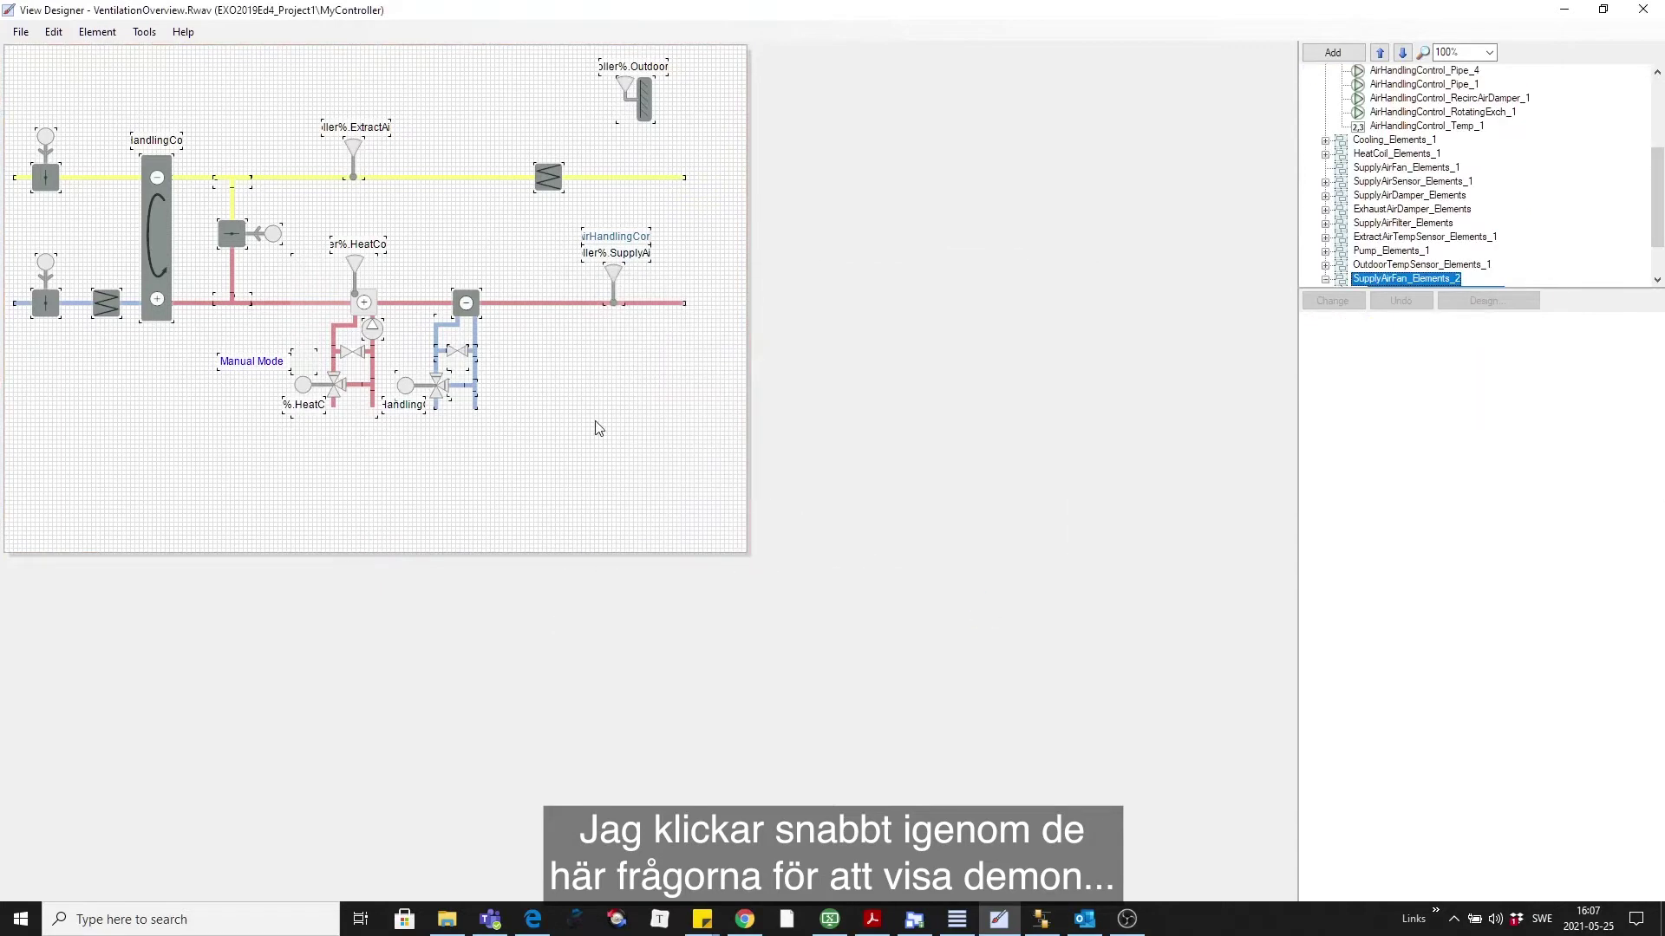
Step: Drag the Supply Air Fan group onto the red supply pipe and save the view
left_click_drag(130, 144, 544, 309)
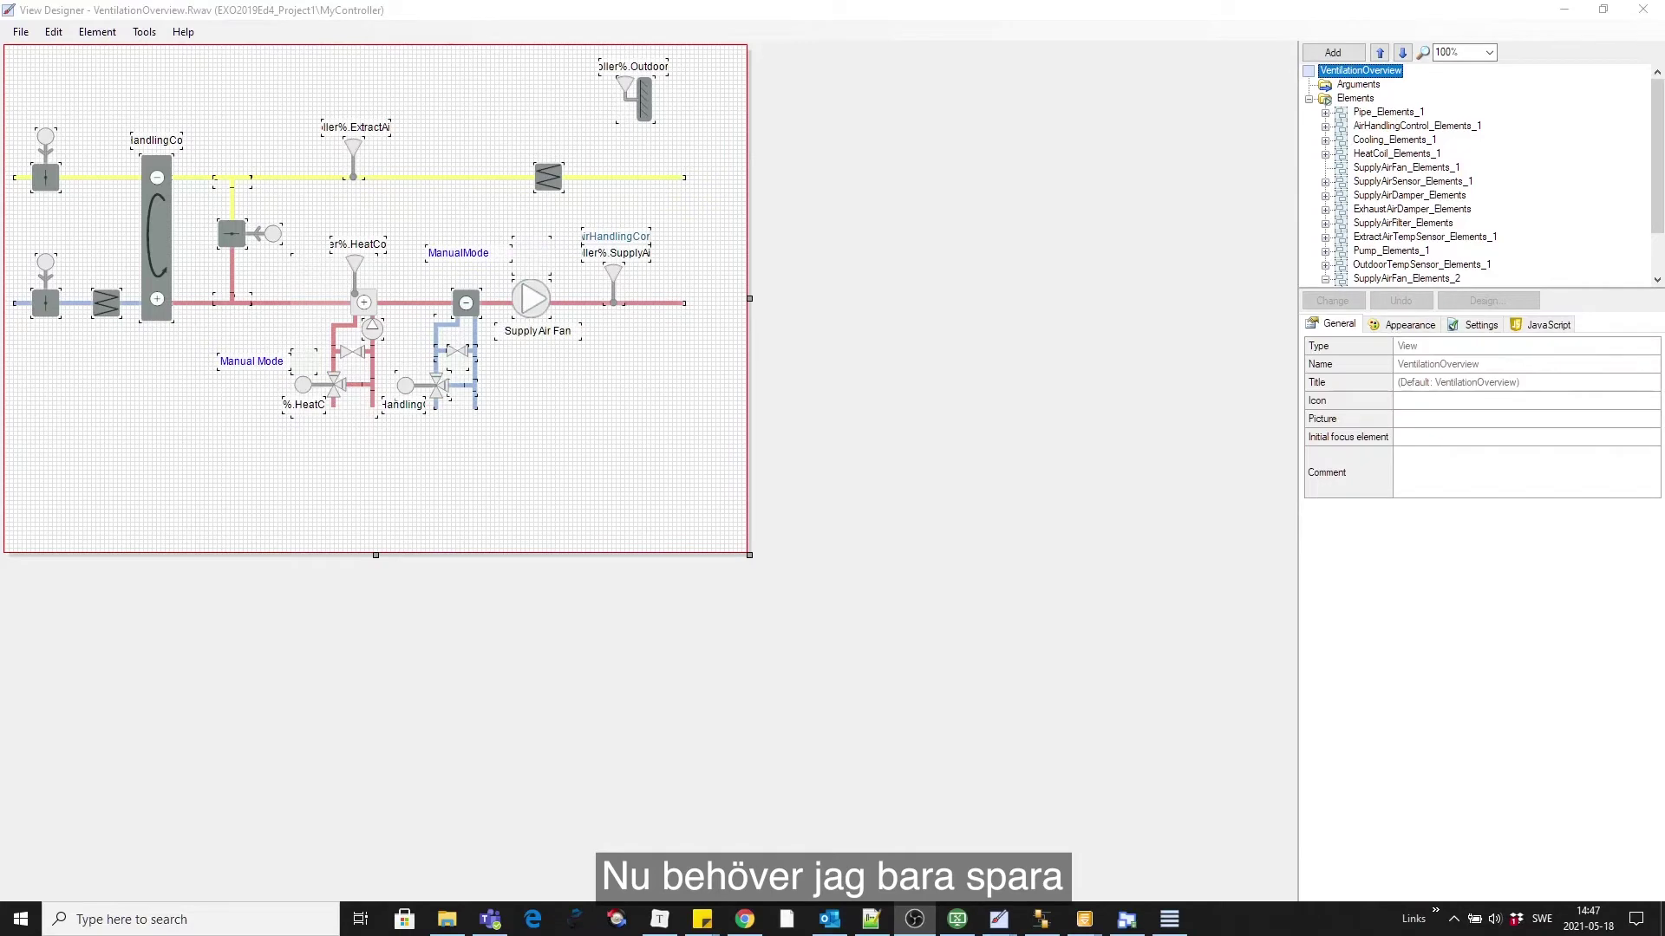
left_click(18, 35)
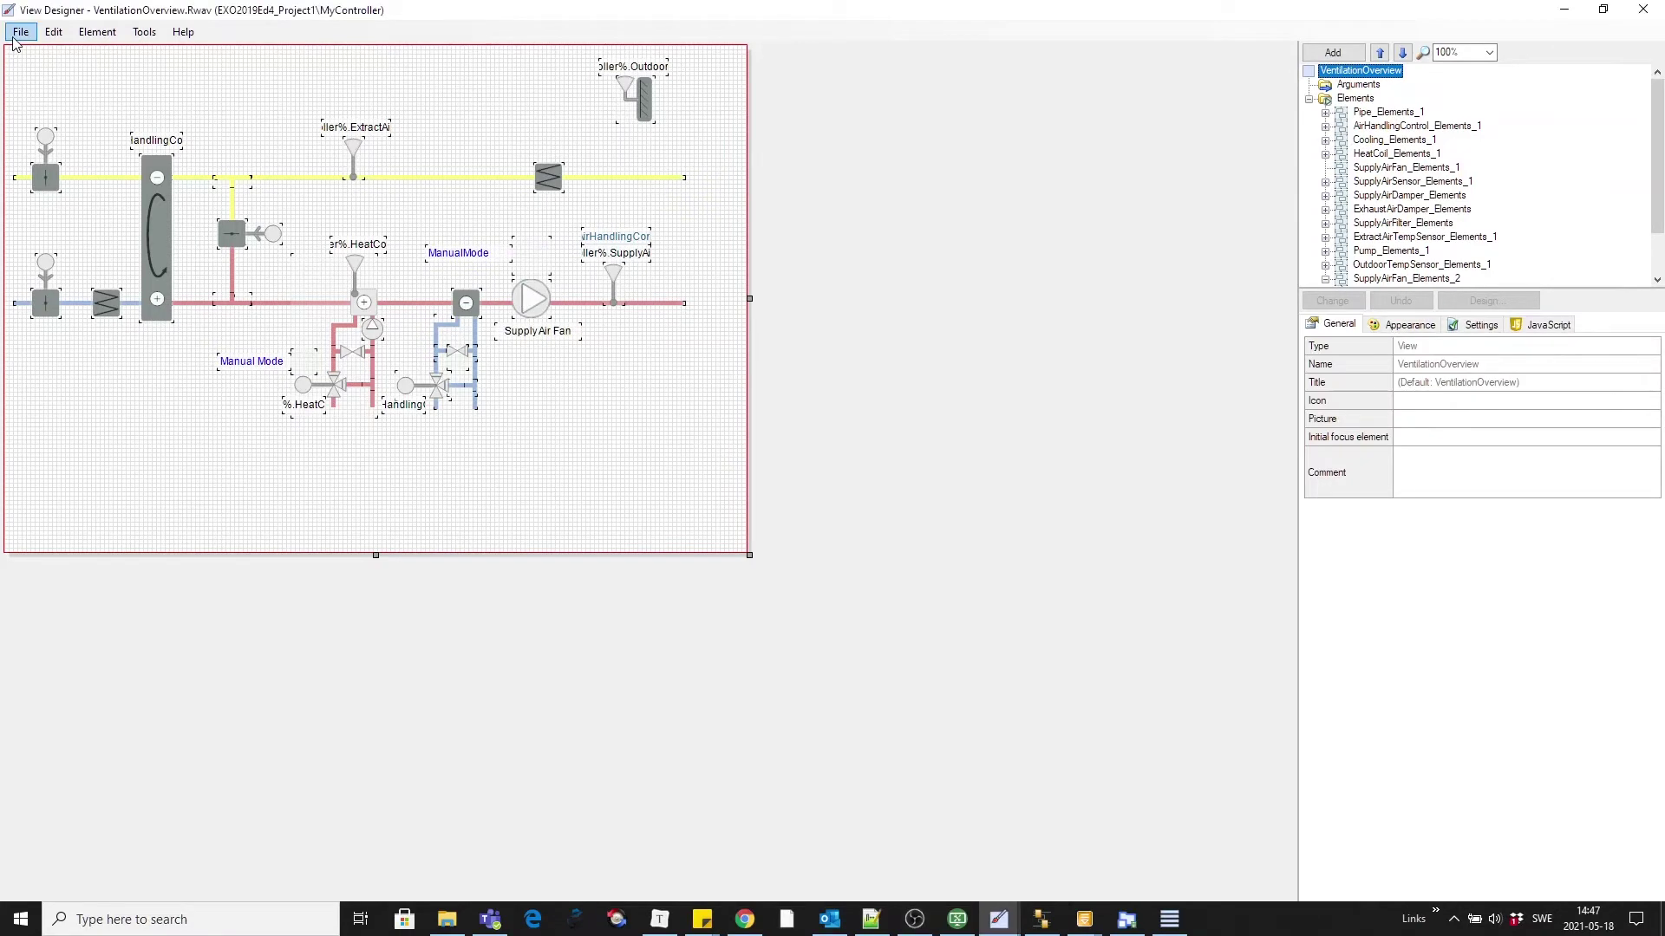
left_click(18, 34)
left_click(38, 109)
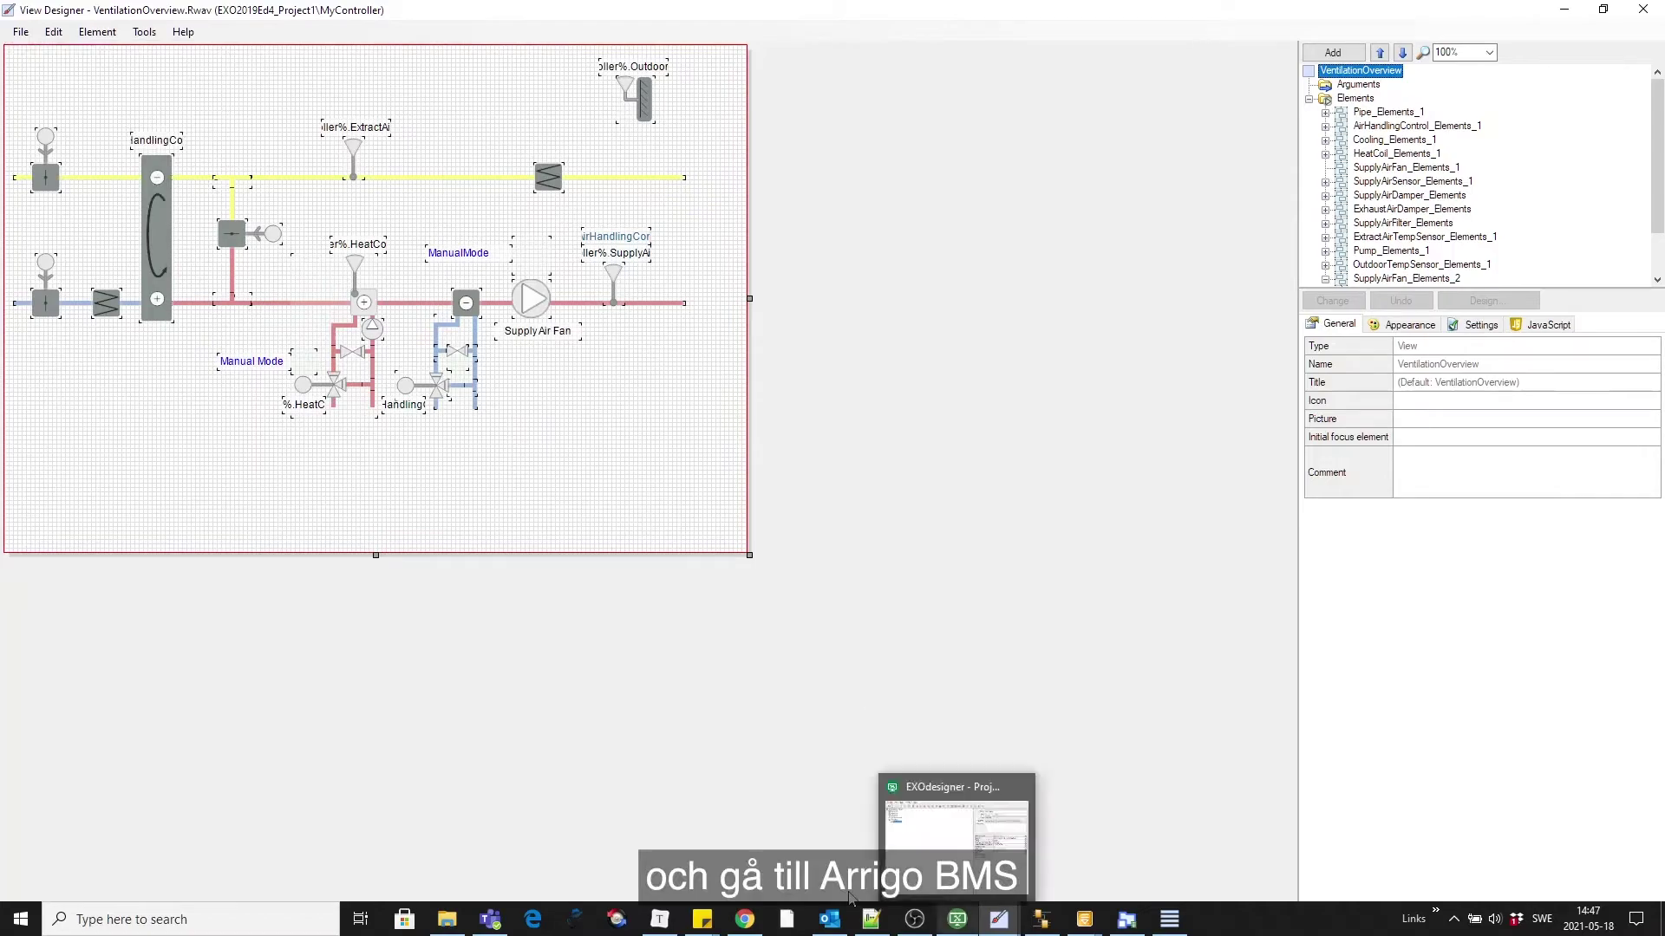
Step: Refresh the Arrigo page with F5 and open the Supply Air Fan's details panel
left_click(752, 930)
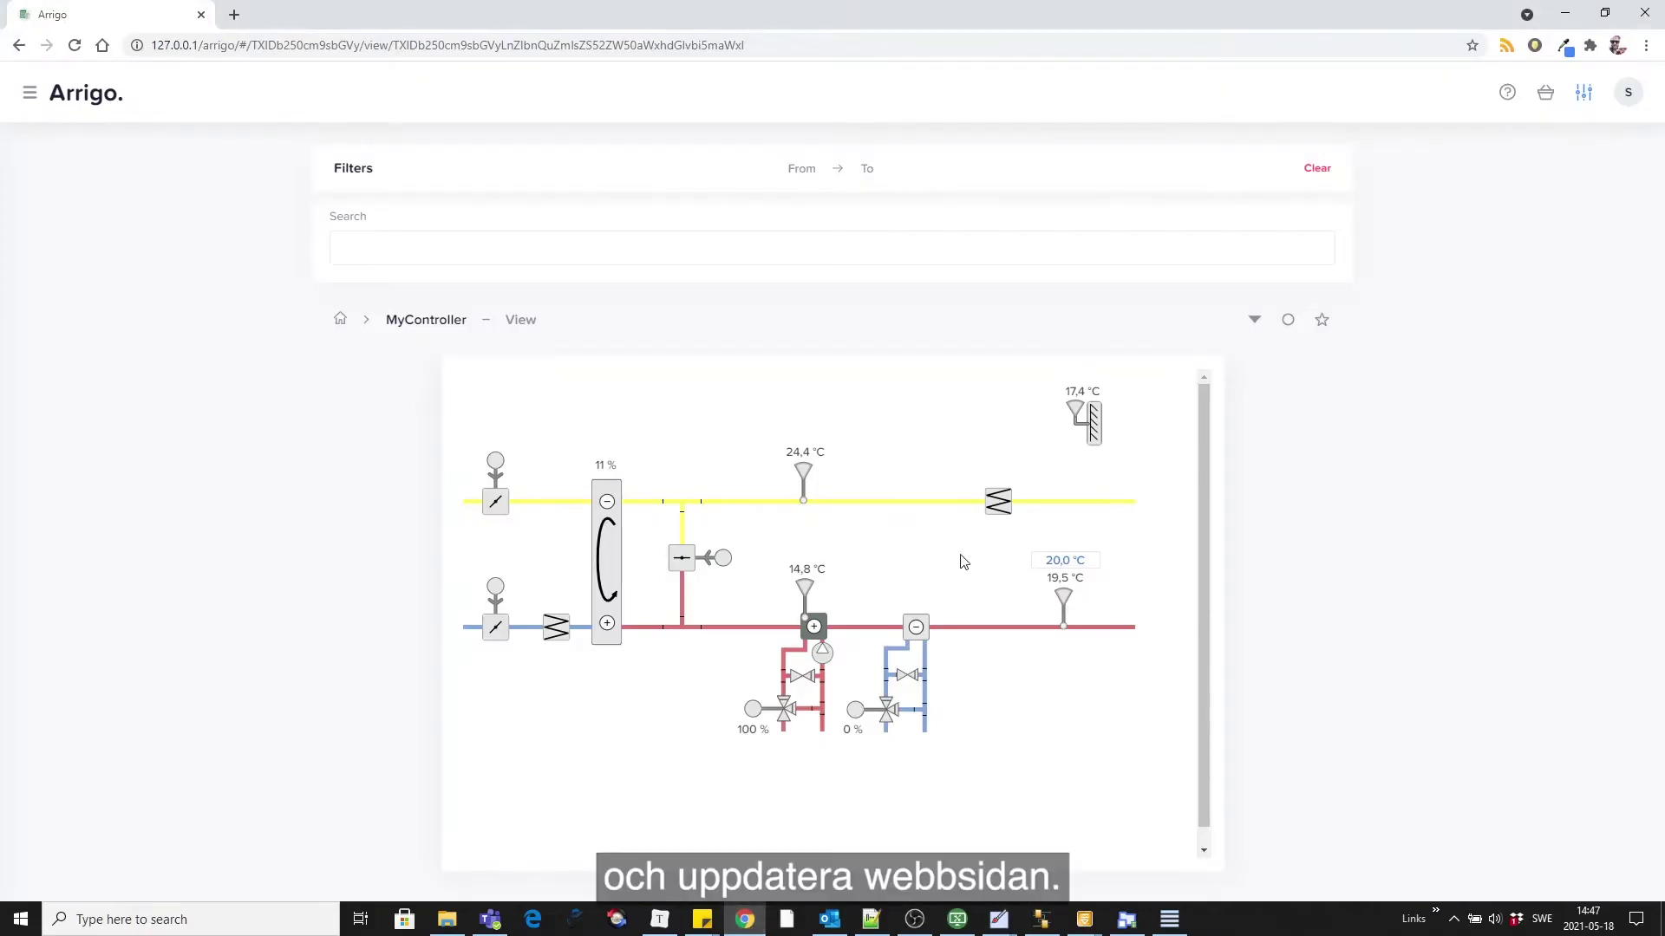
key("F5")
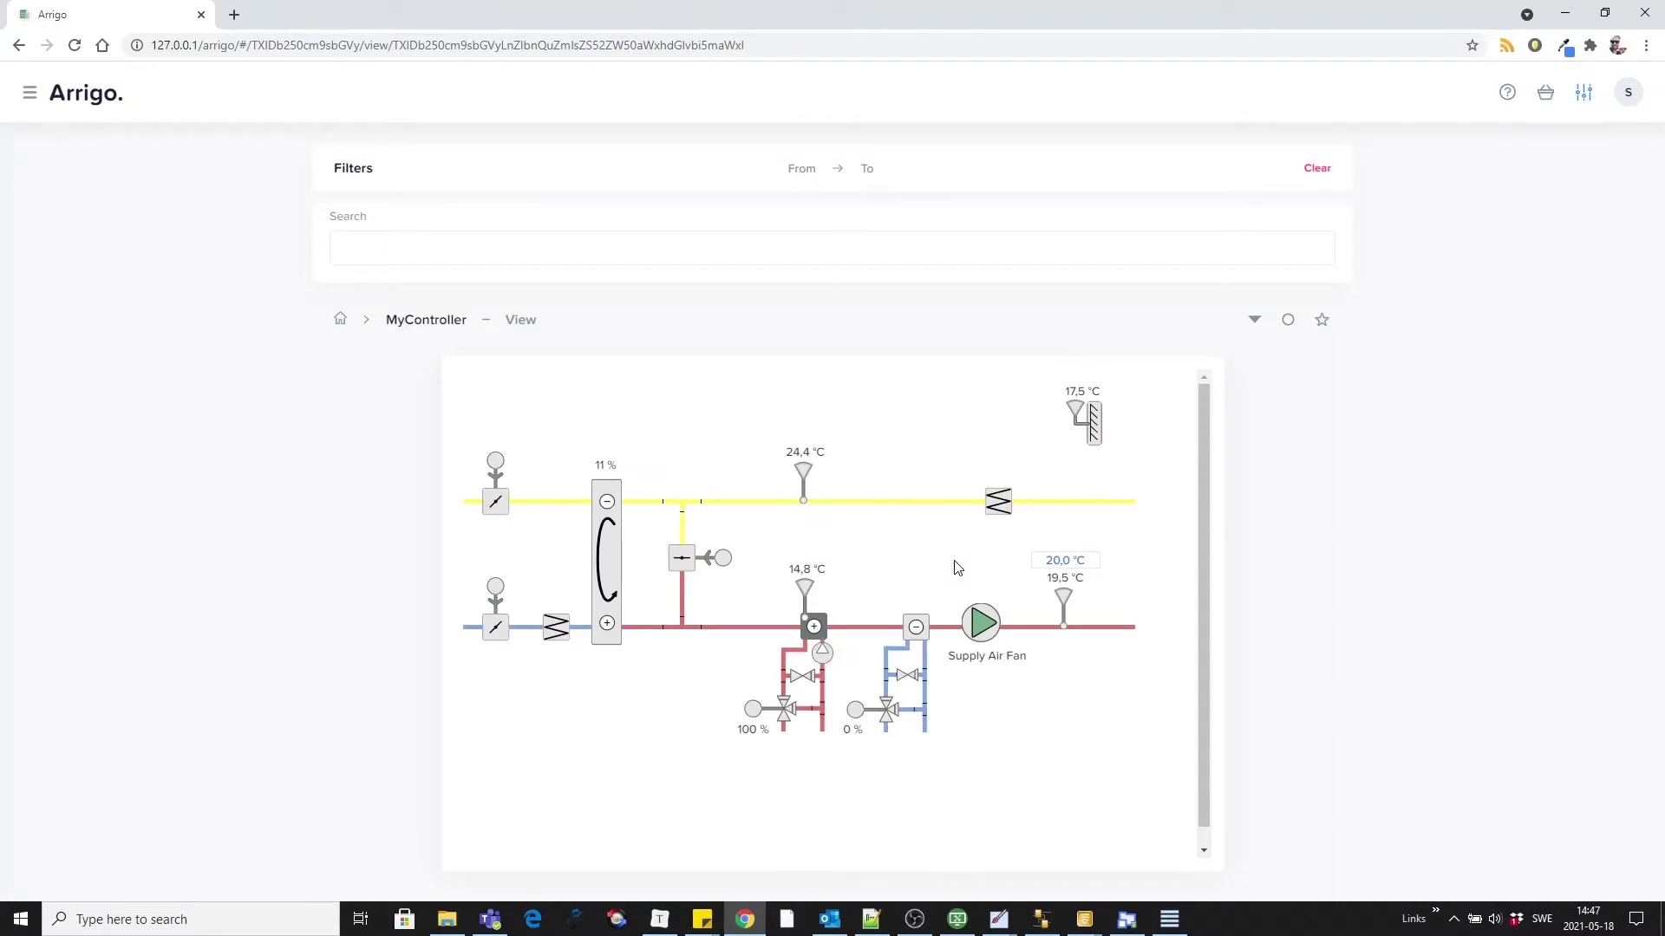
left_click(981, 638)
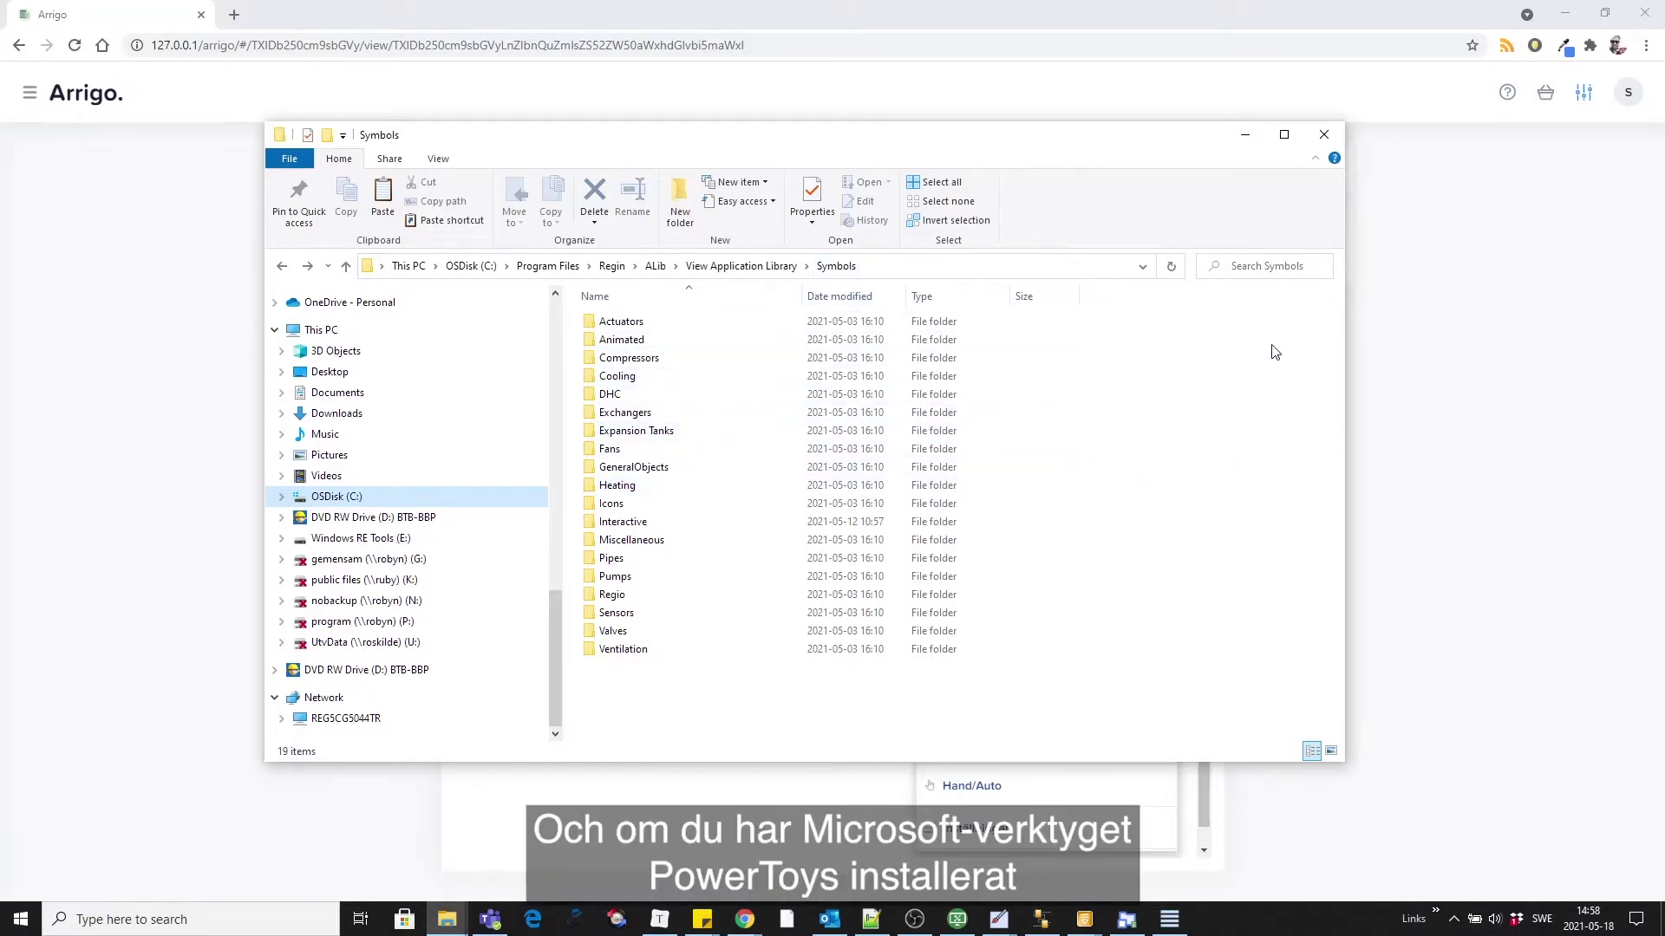
Step: Search the Symbols folder for *.svg and scroll through the 379 matching files
left_click(1251, 264)
type("*")
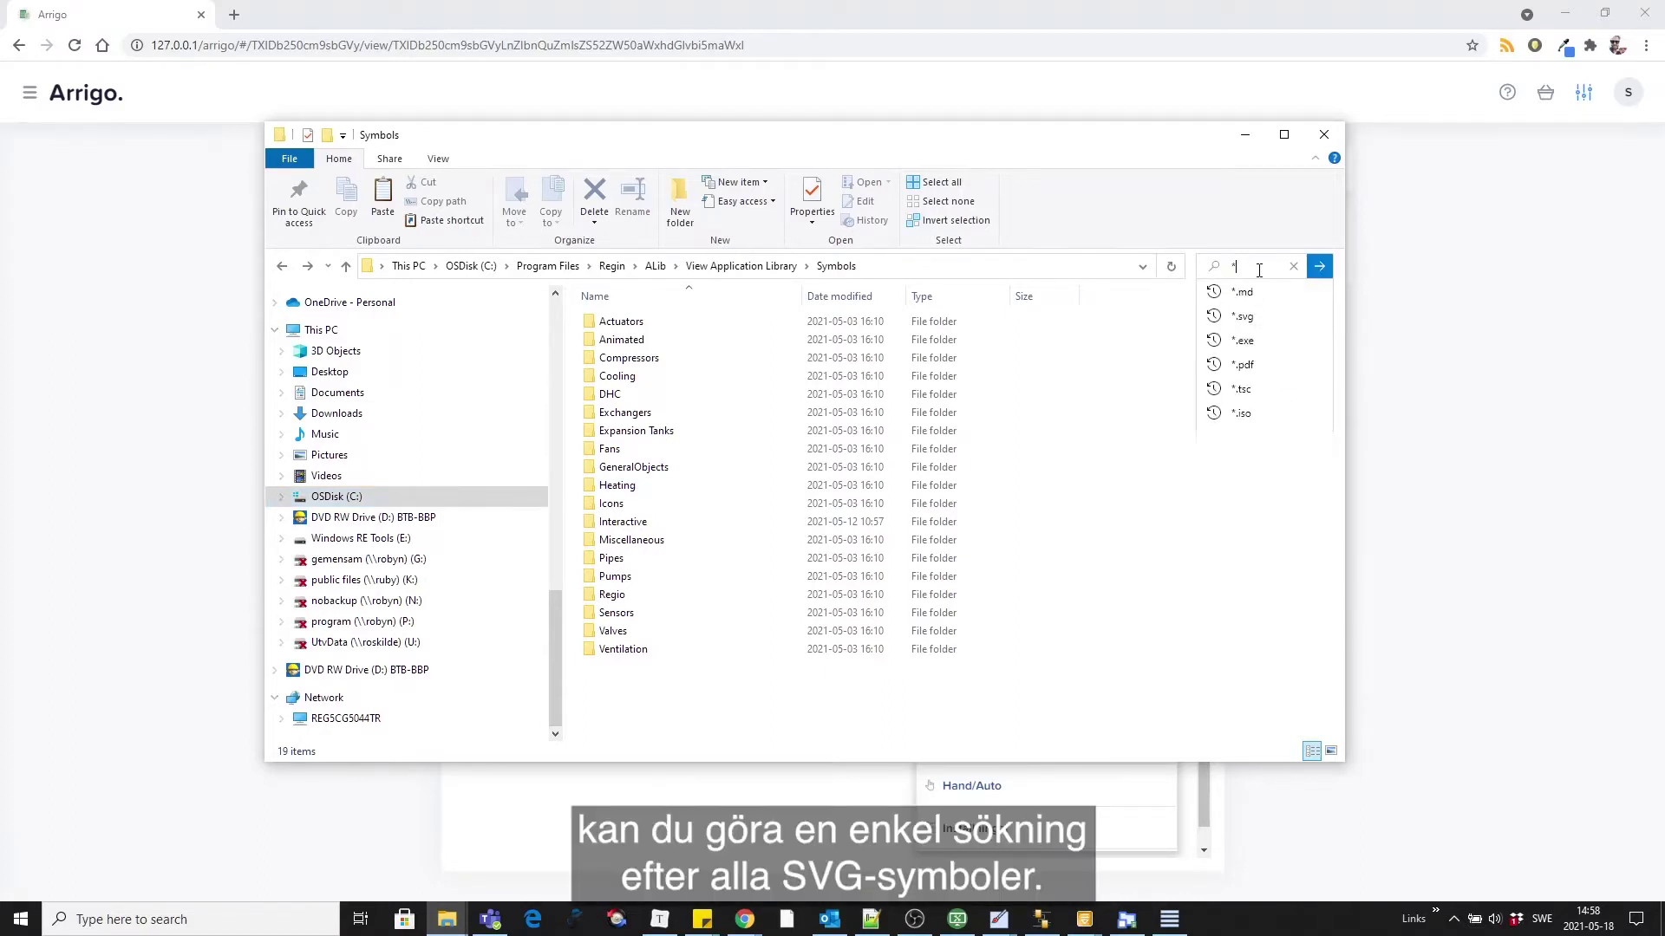
type(".svg")
key("Return")
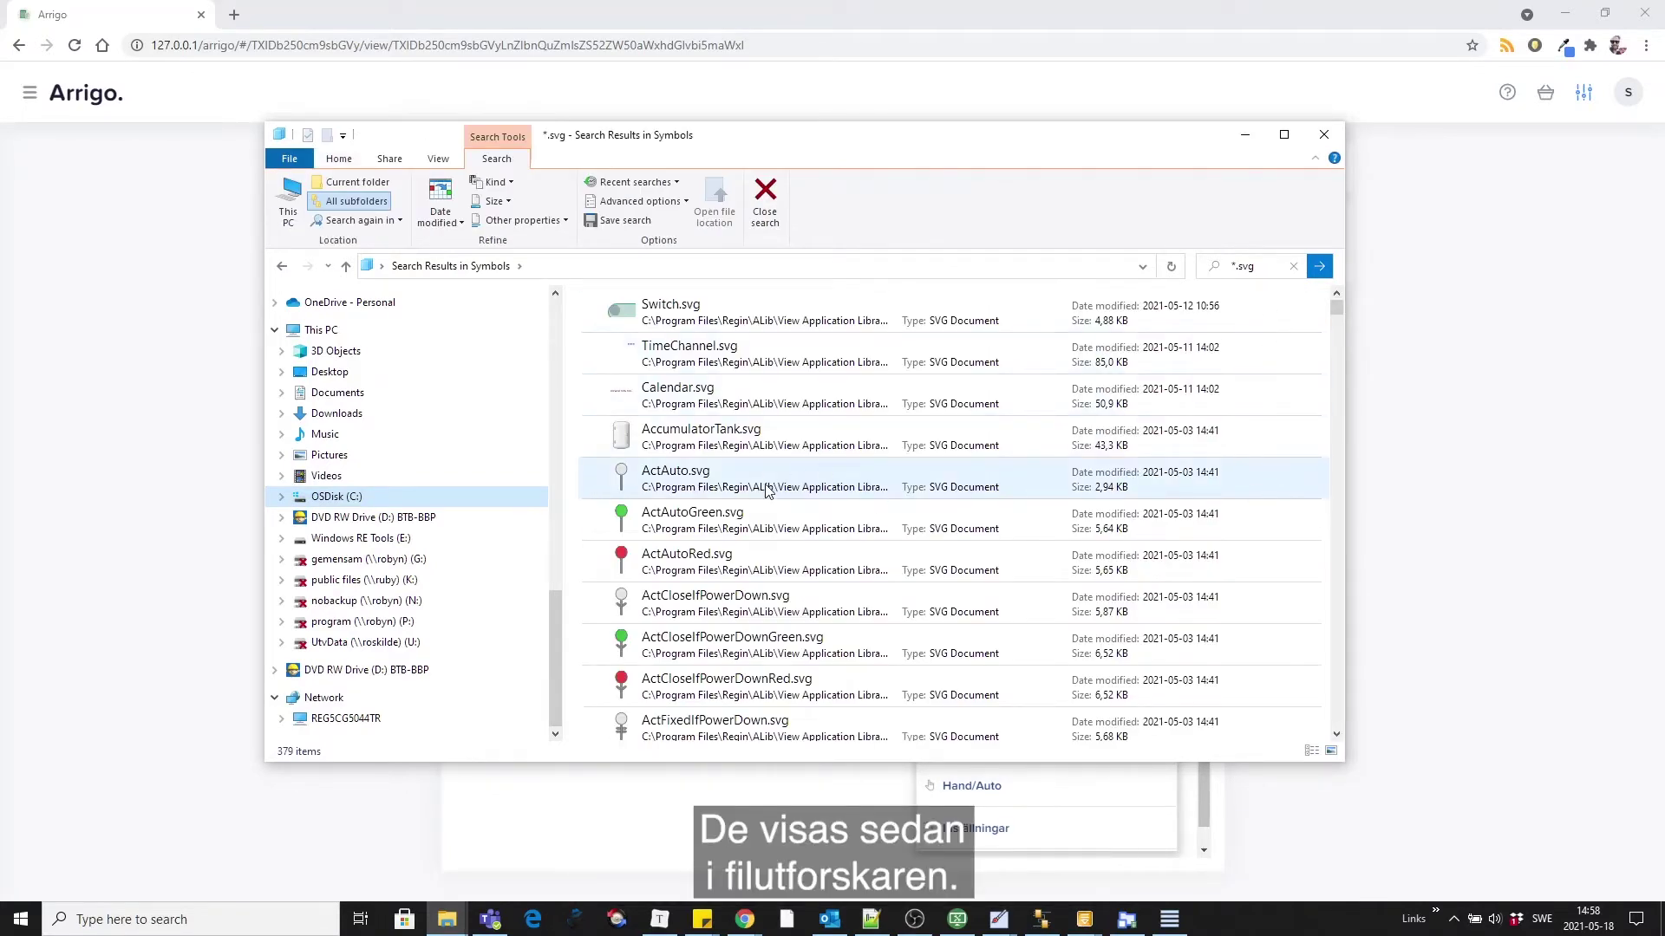
scroll(767, 499, "down", 5)
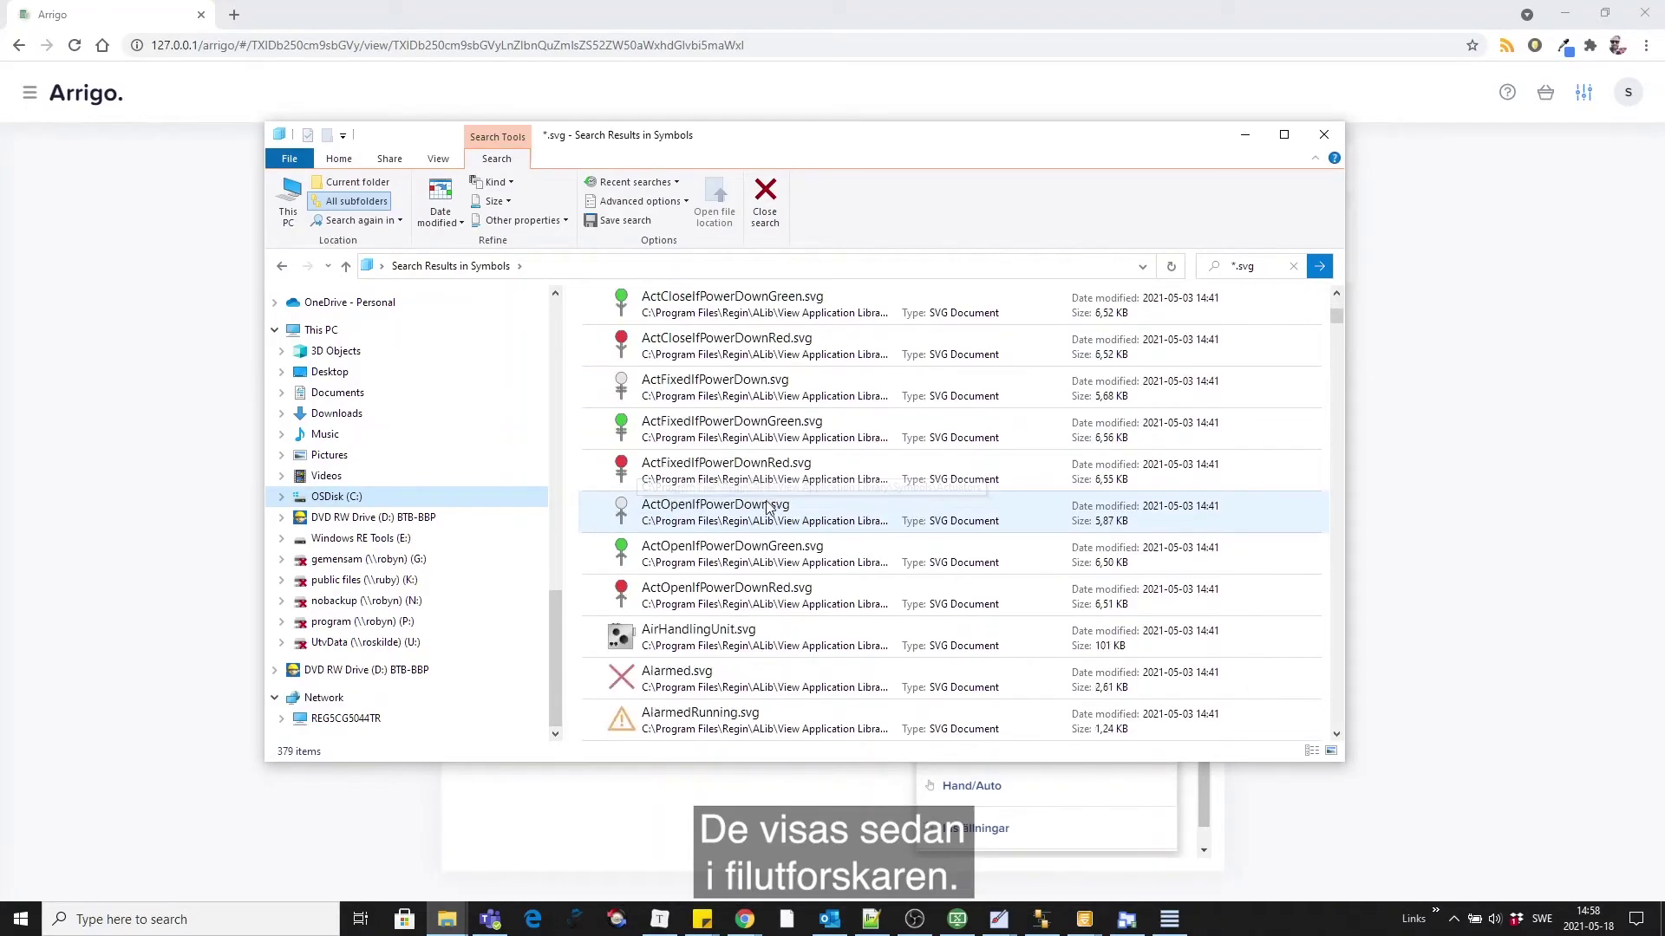
scroll(766, 513, "down", 4)
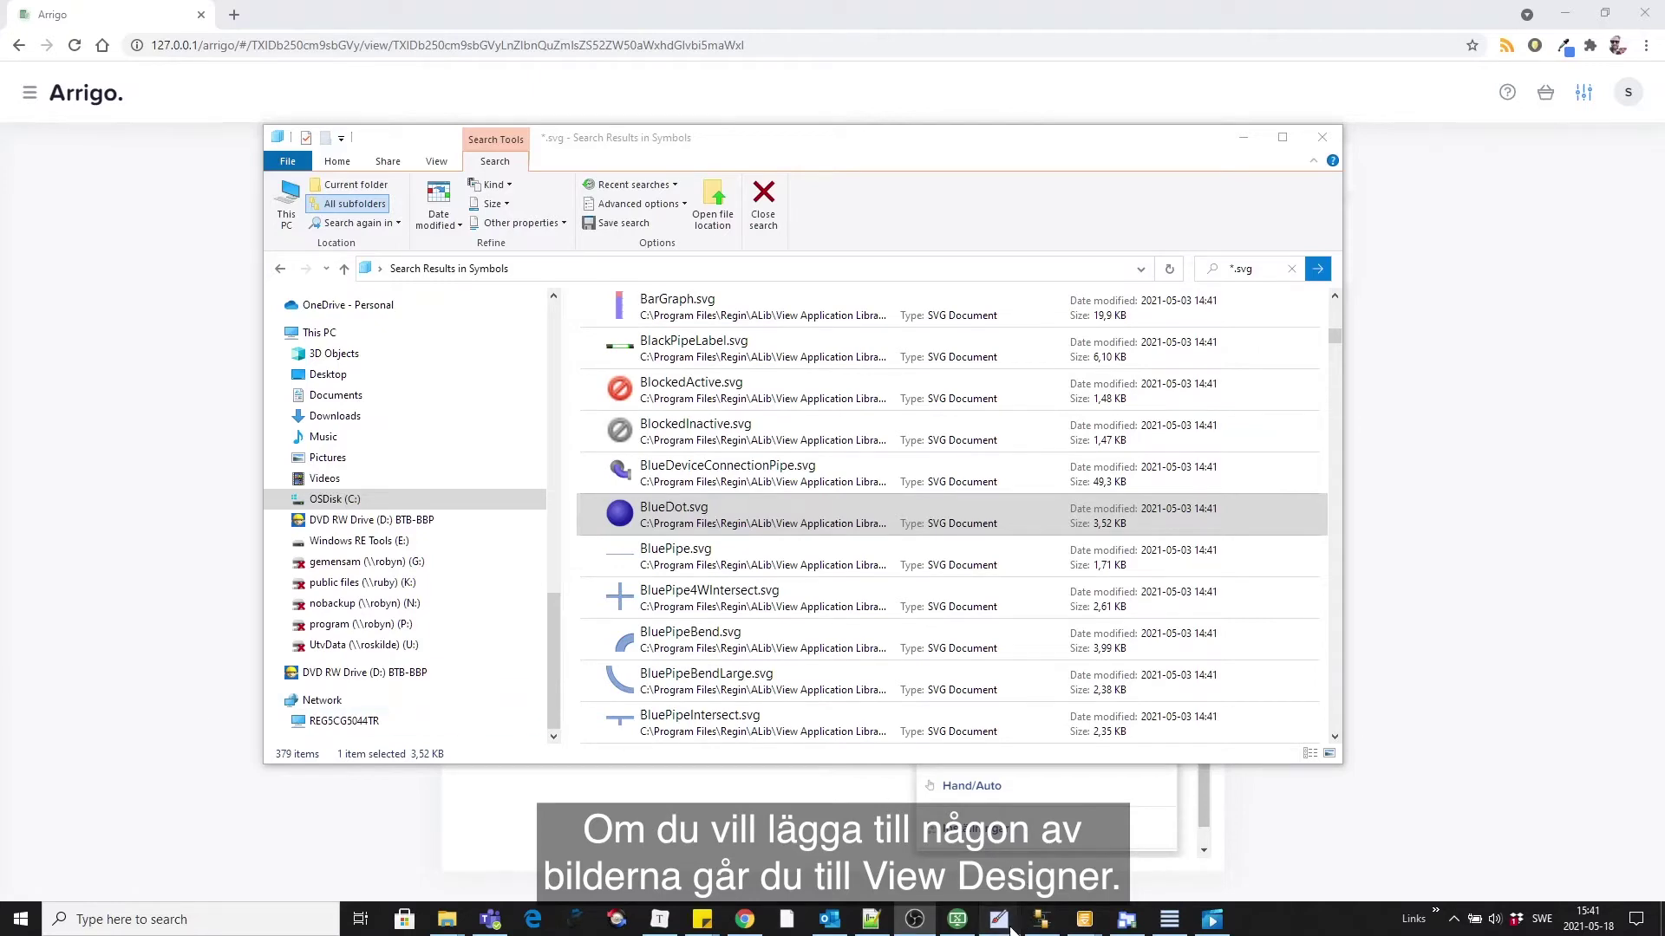
Step: Duplicate the pump into Pump_2 below the pipe and clear its Pictures property
mouse_move(999, 919)
left_click(1051, 856)
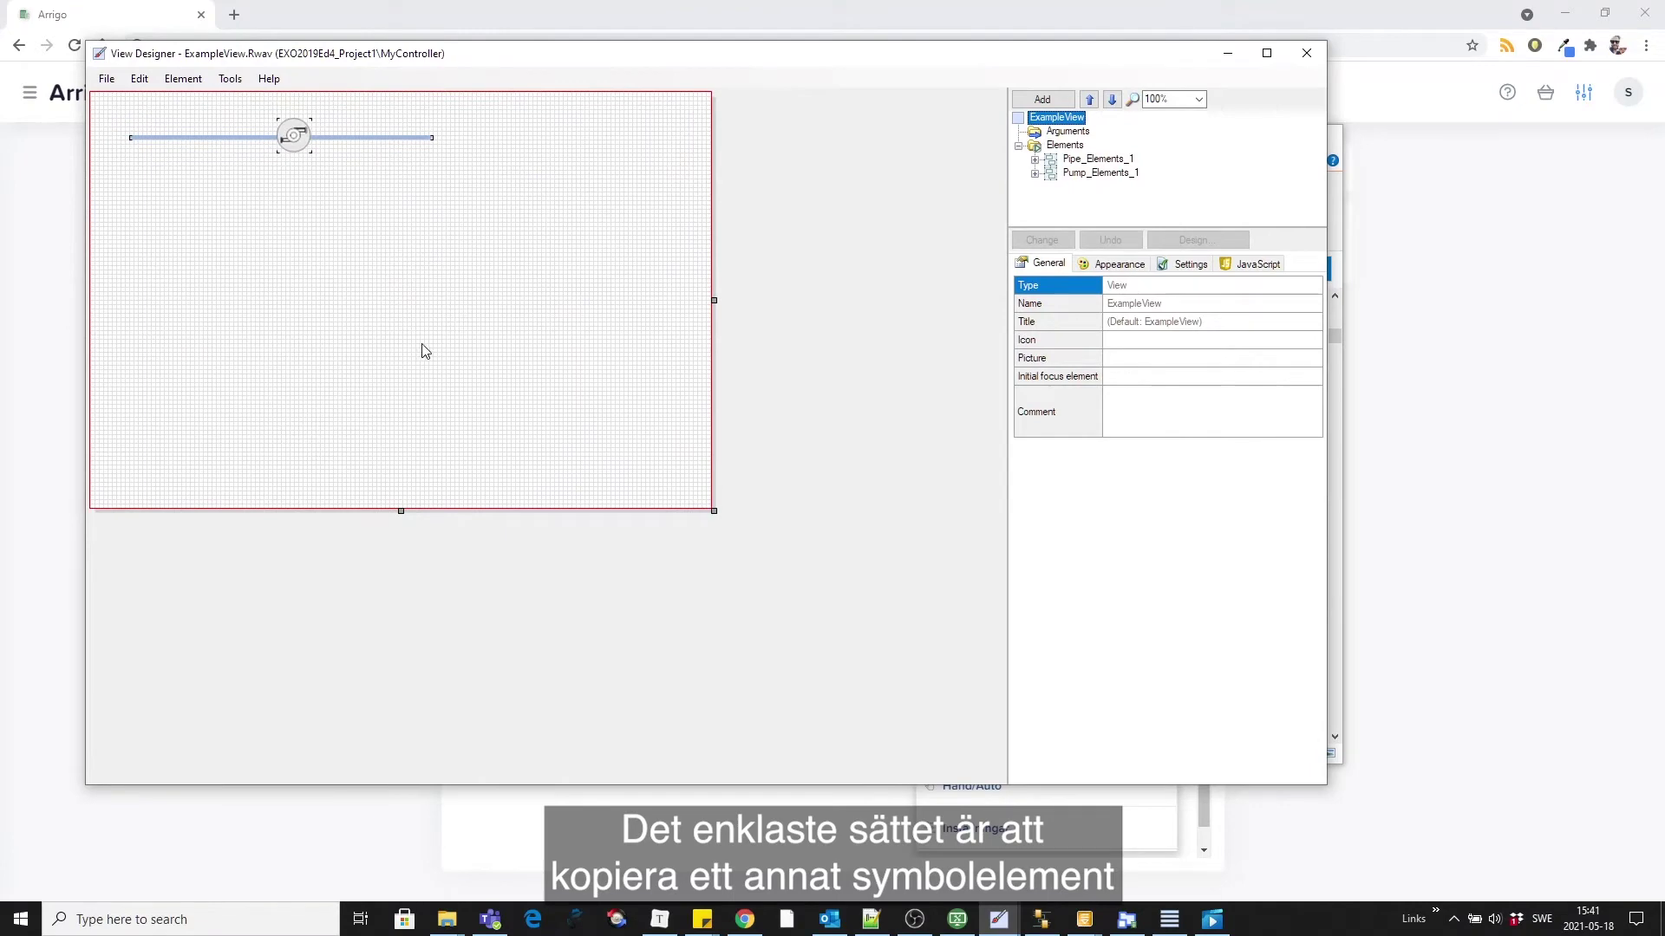
left_click(294, 134)
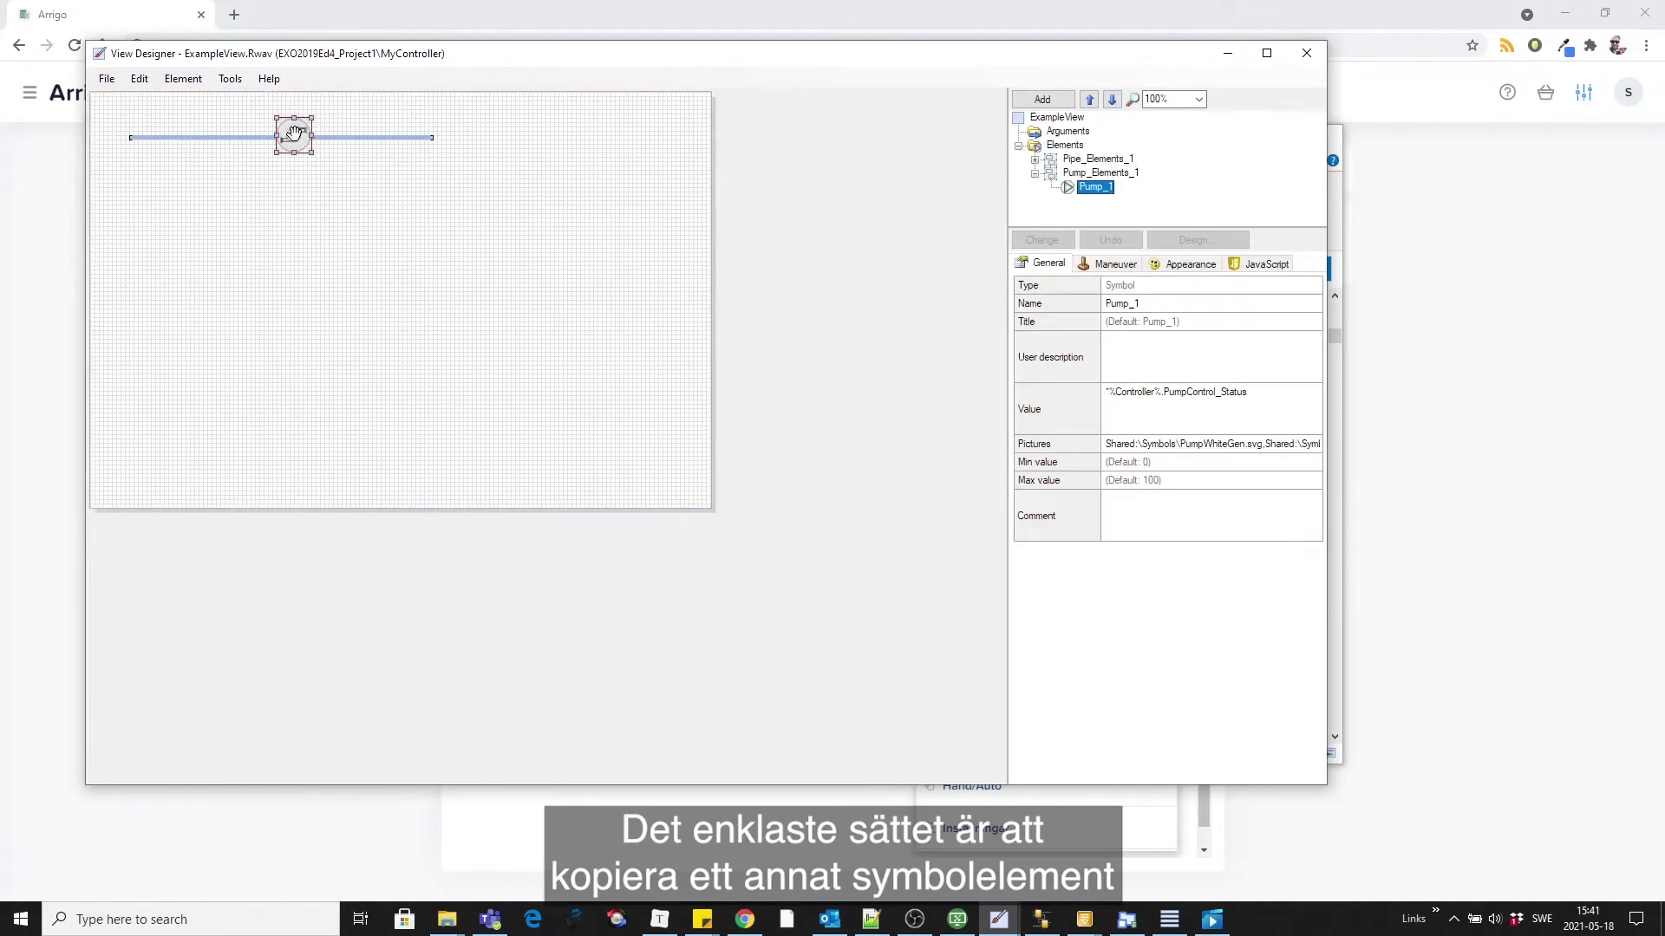
right_click(296, 135)
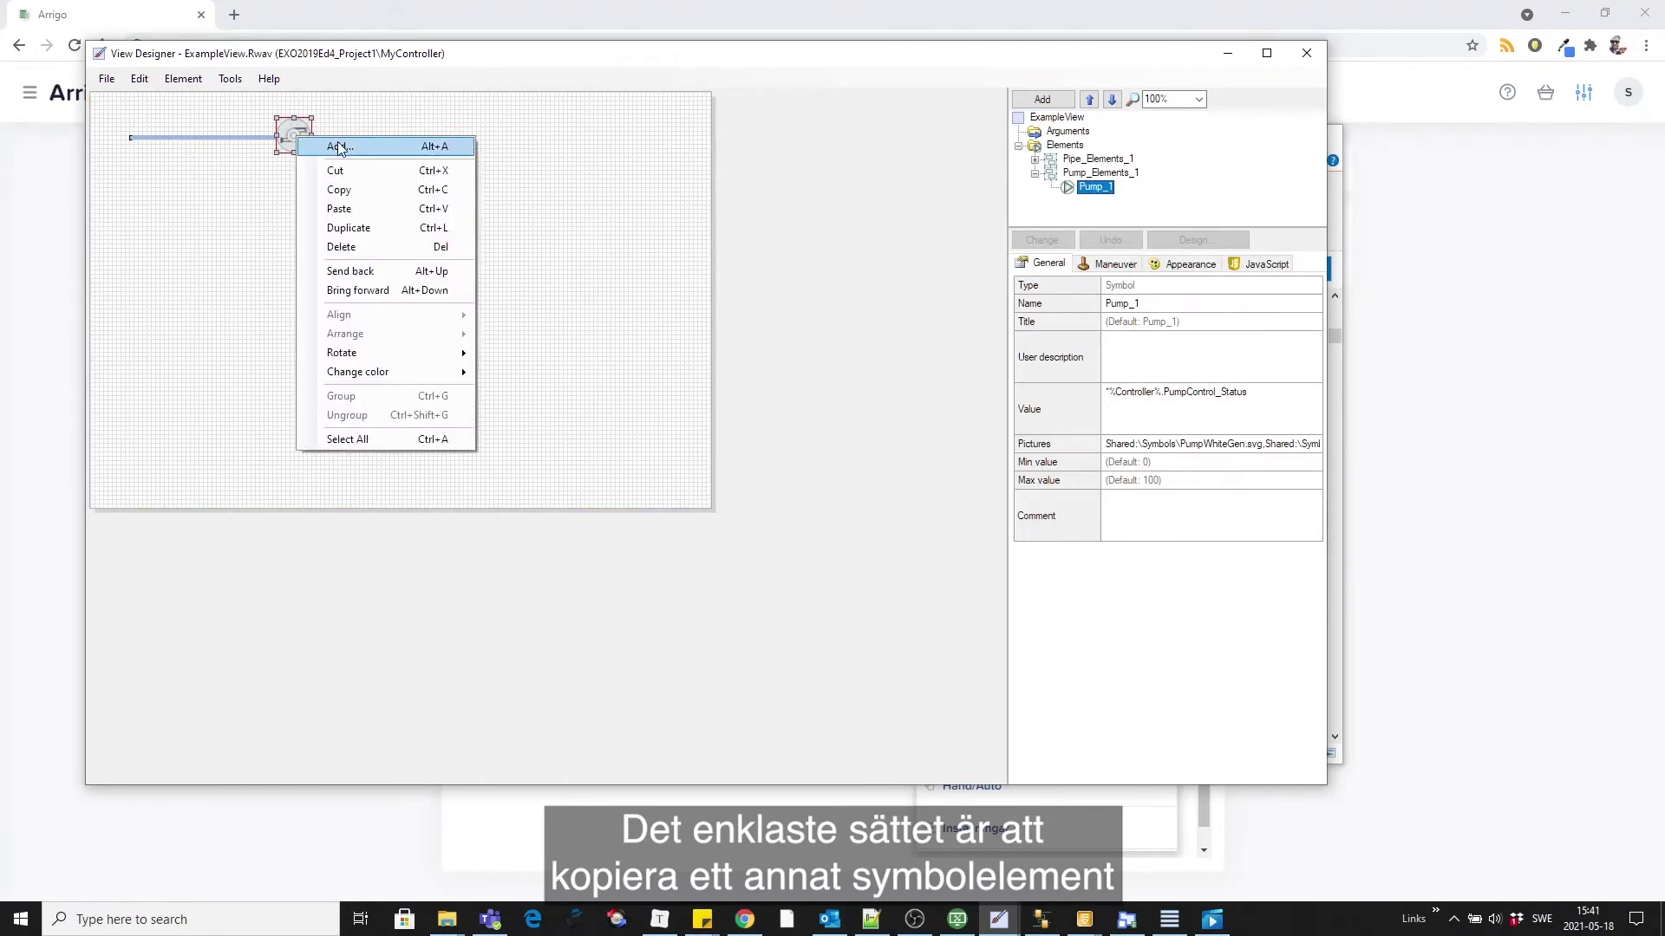
left_click(400, 227)
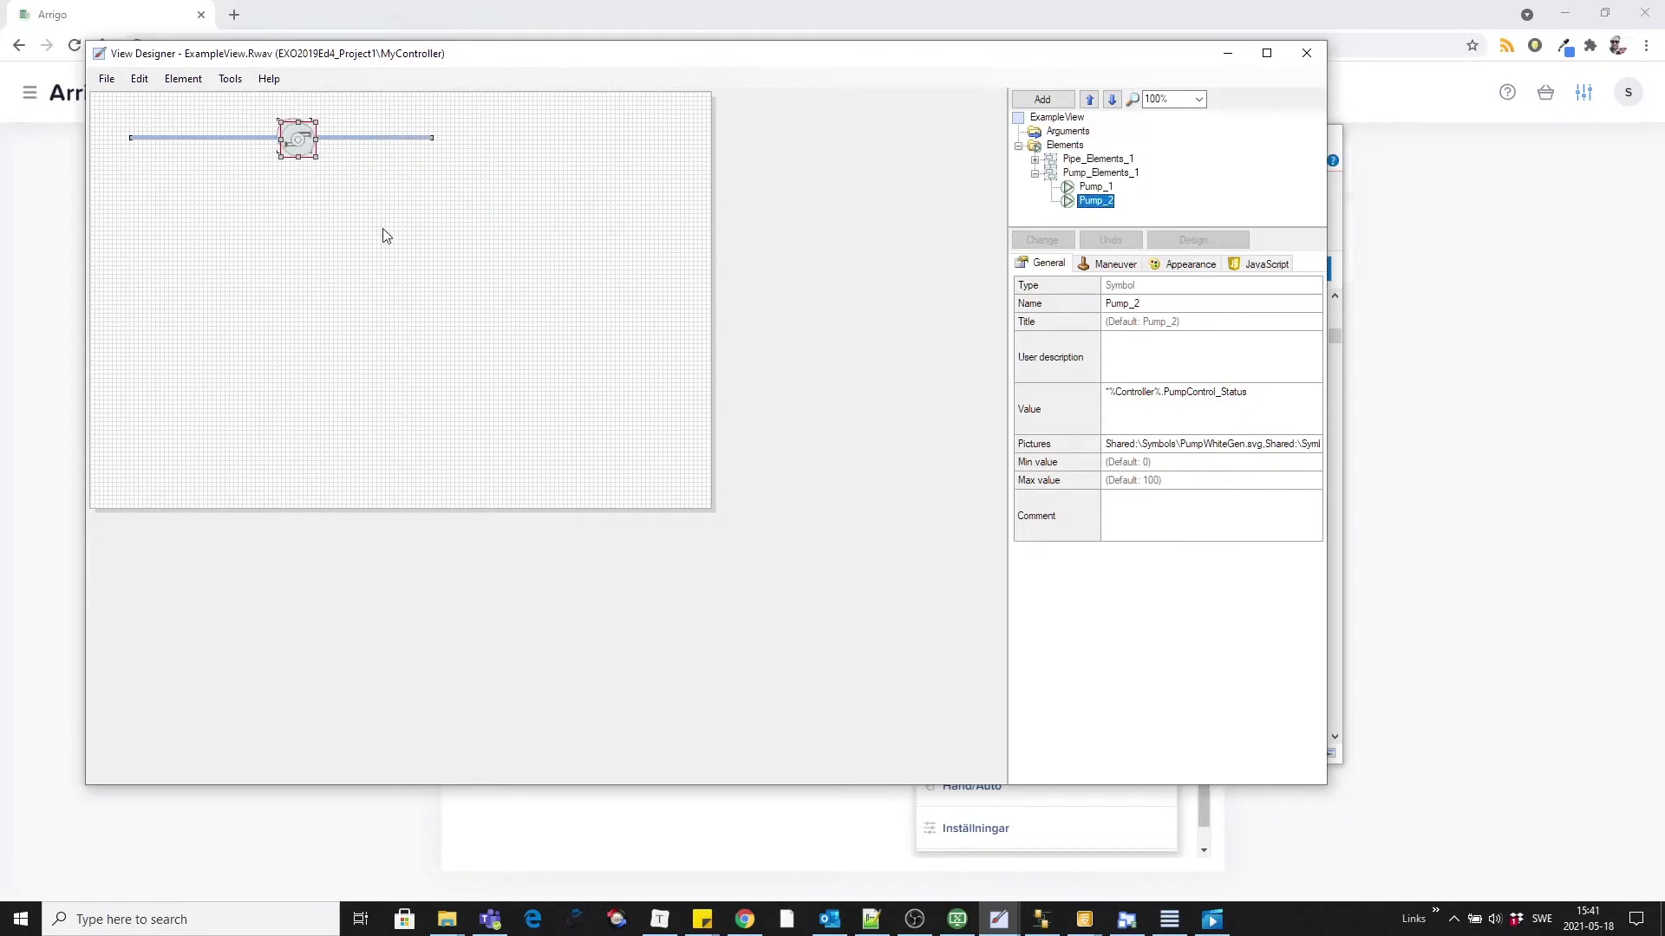
left_click_drag(295, 137, 299, 272)
left_click(1139, 445)
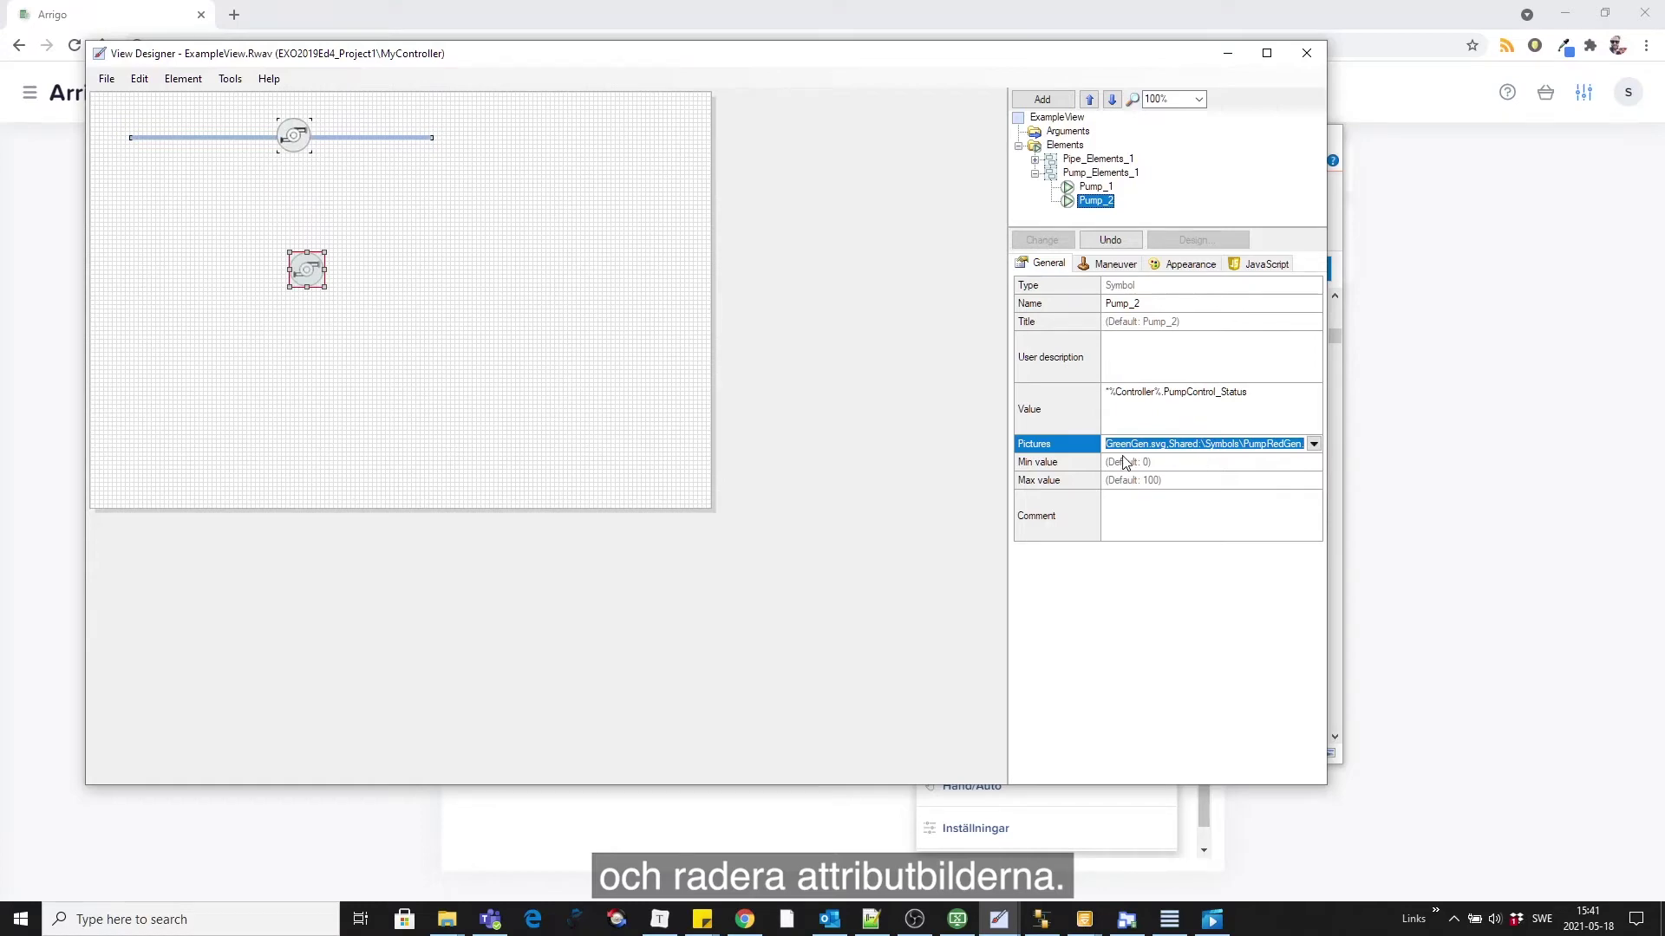
key("Delete")
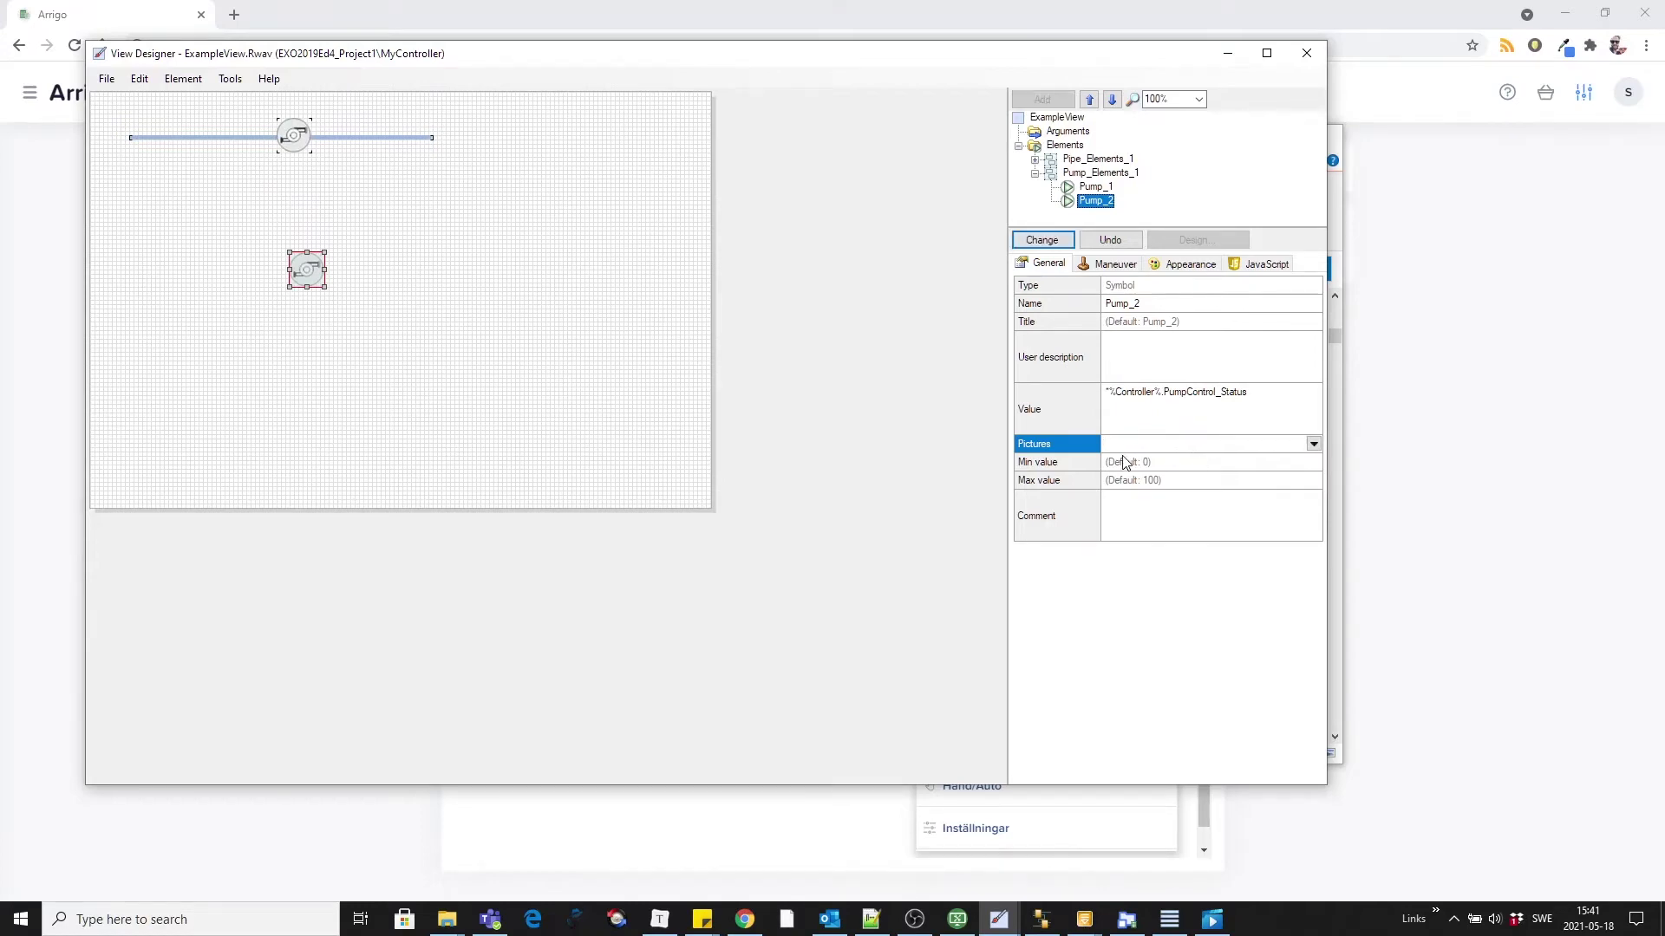
Step: Set Pump_2's picture to PumpBlue.svg, found by searching 'pump' in the application library
left_click(1313, 444)
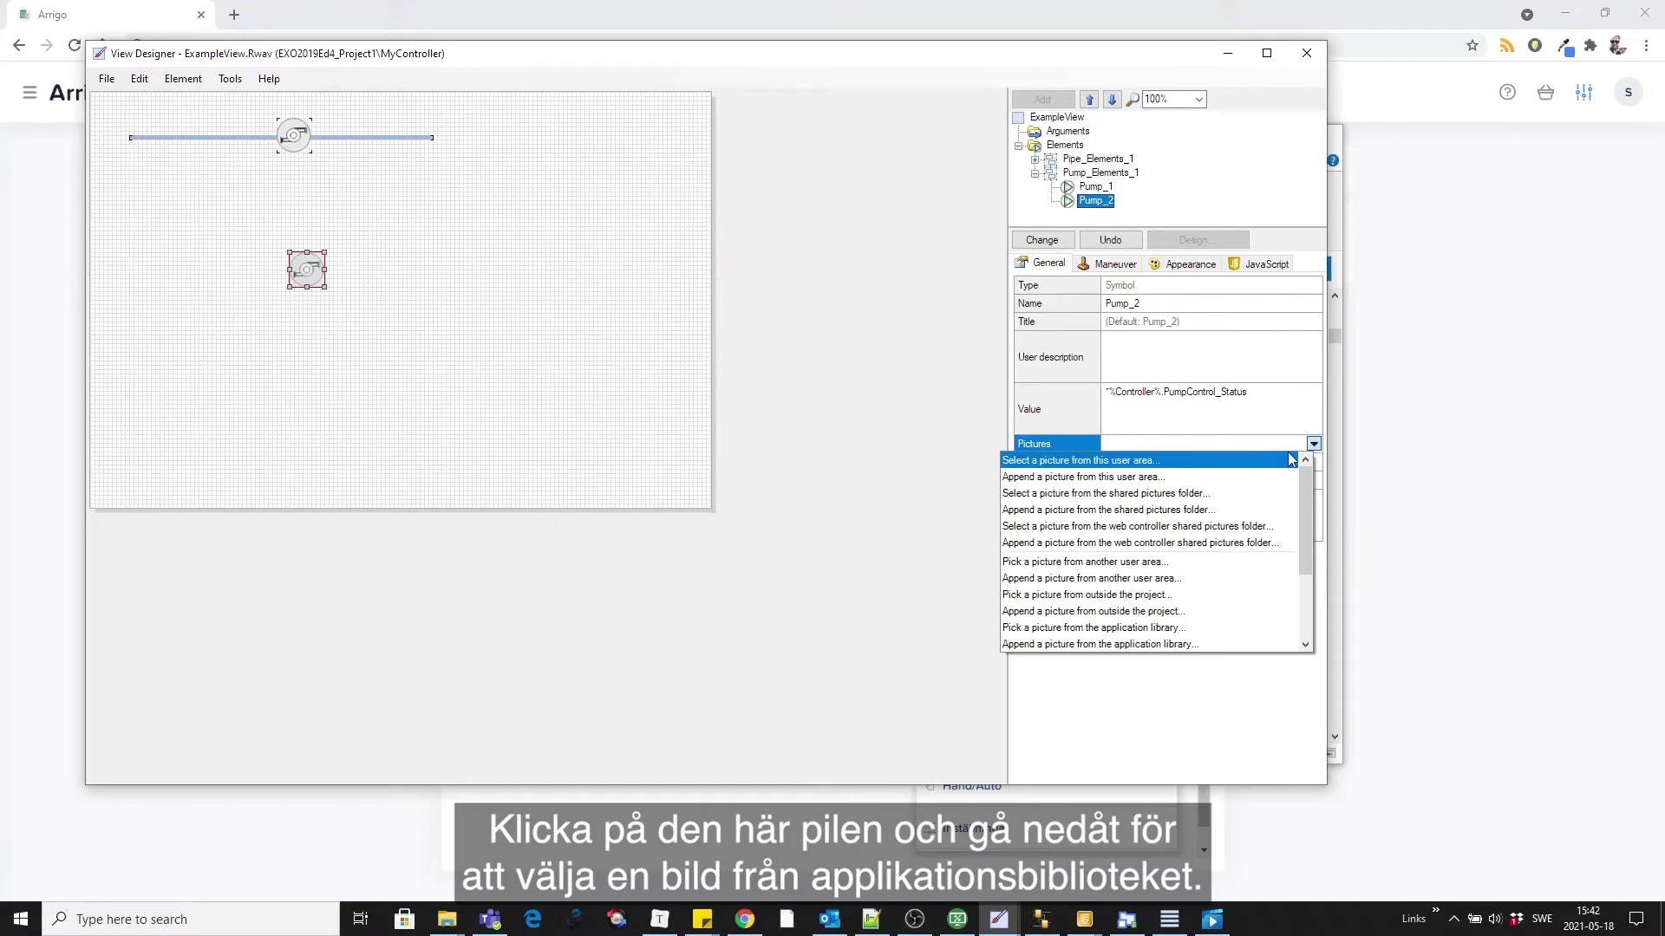
left_click(1047, 629)
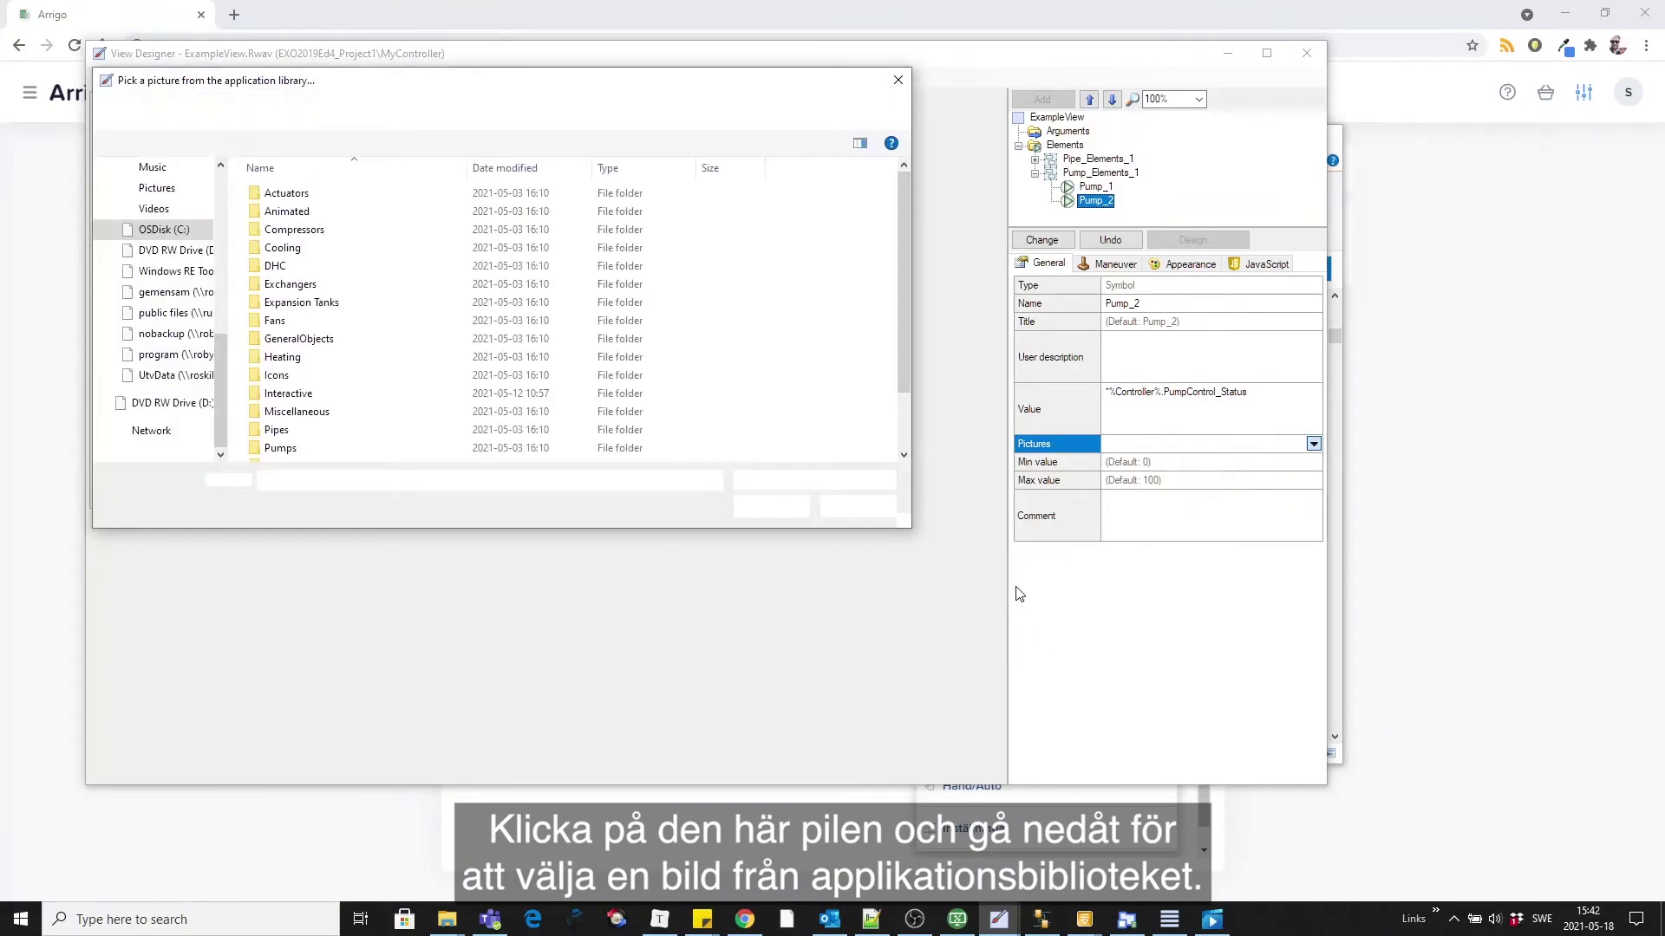
left_click_drag(632, 88, 925, 219)
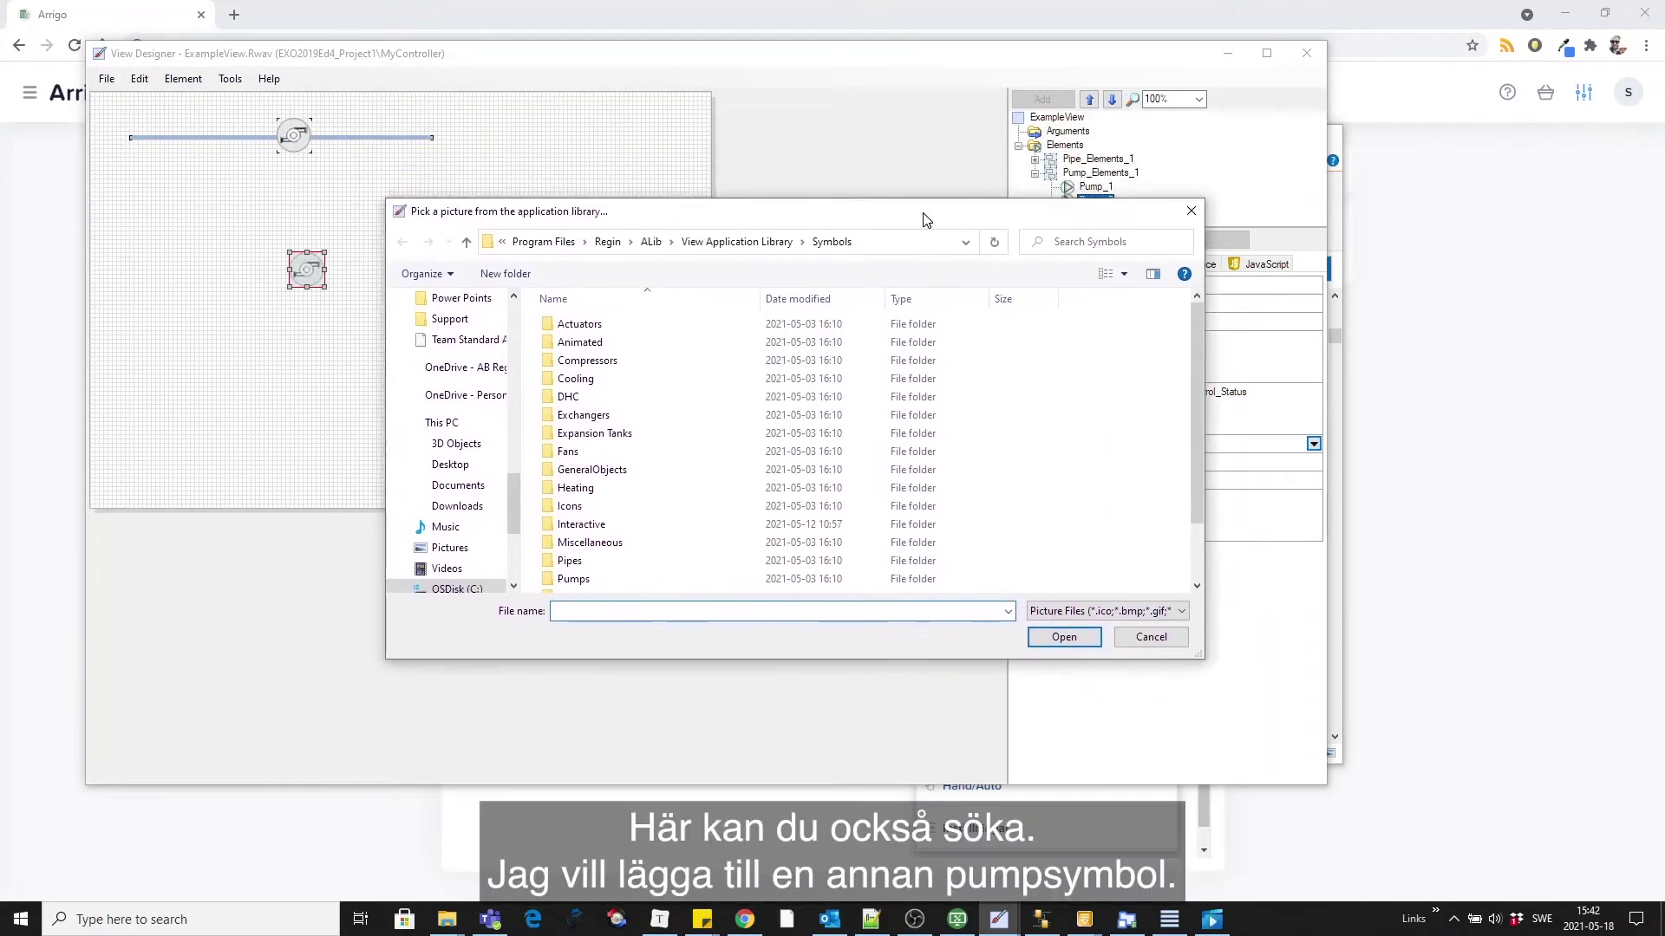
left_click(1105, 241)
type("pump")
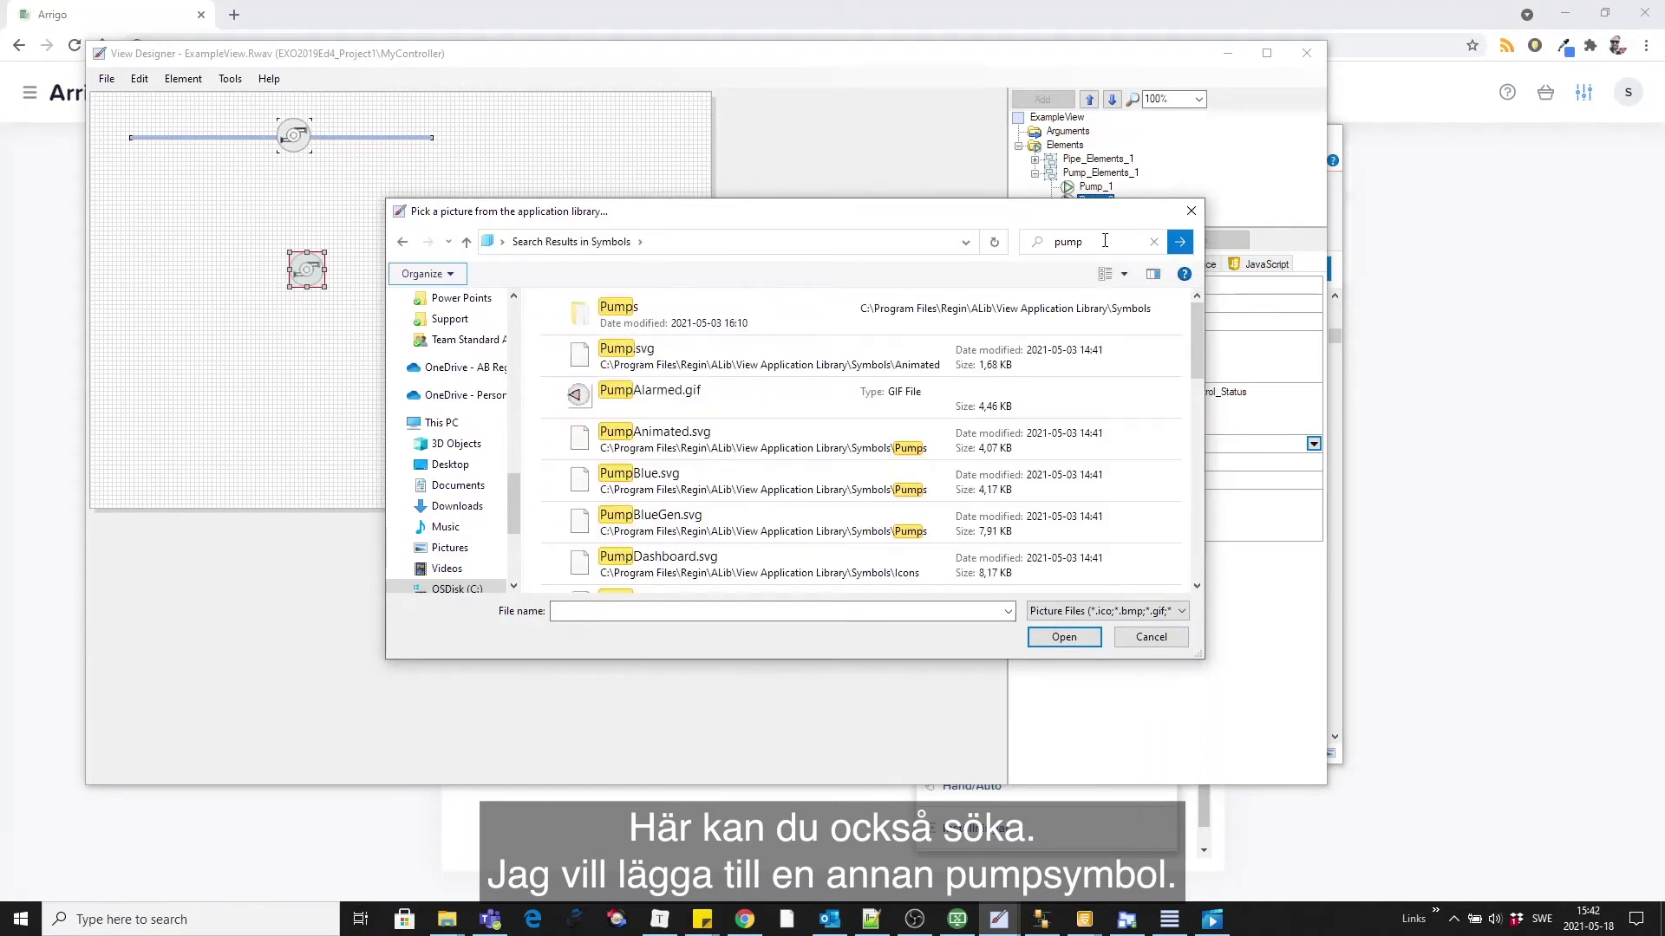
left_click(754, 479)
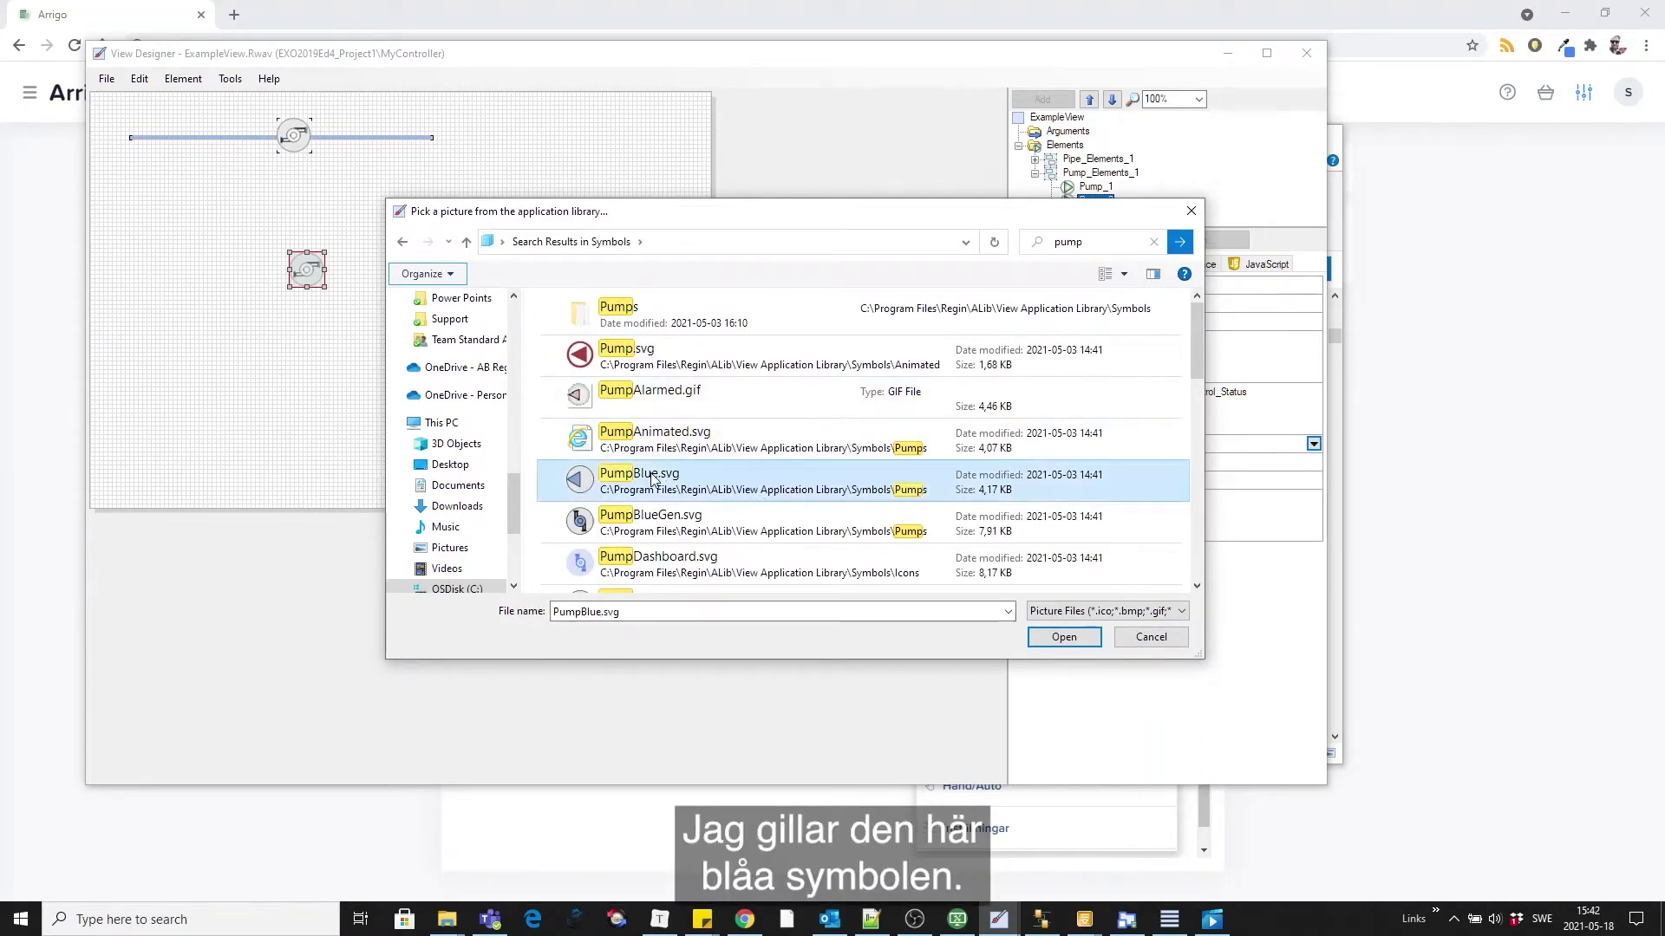
left_click(1063, 636)
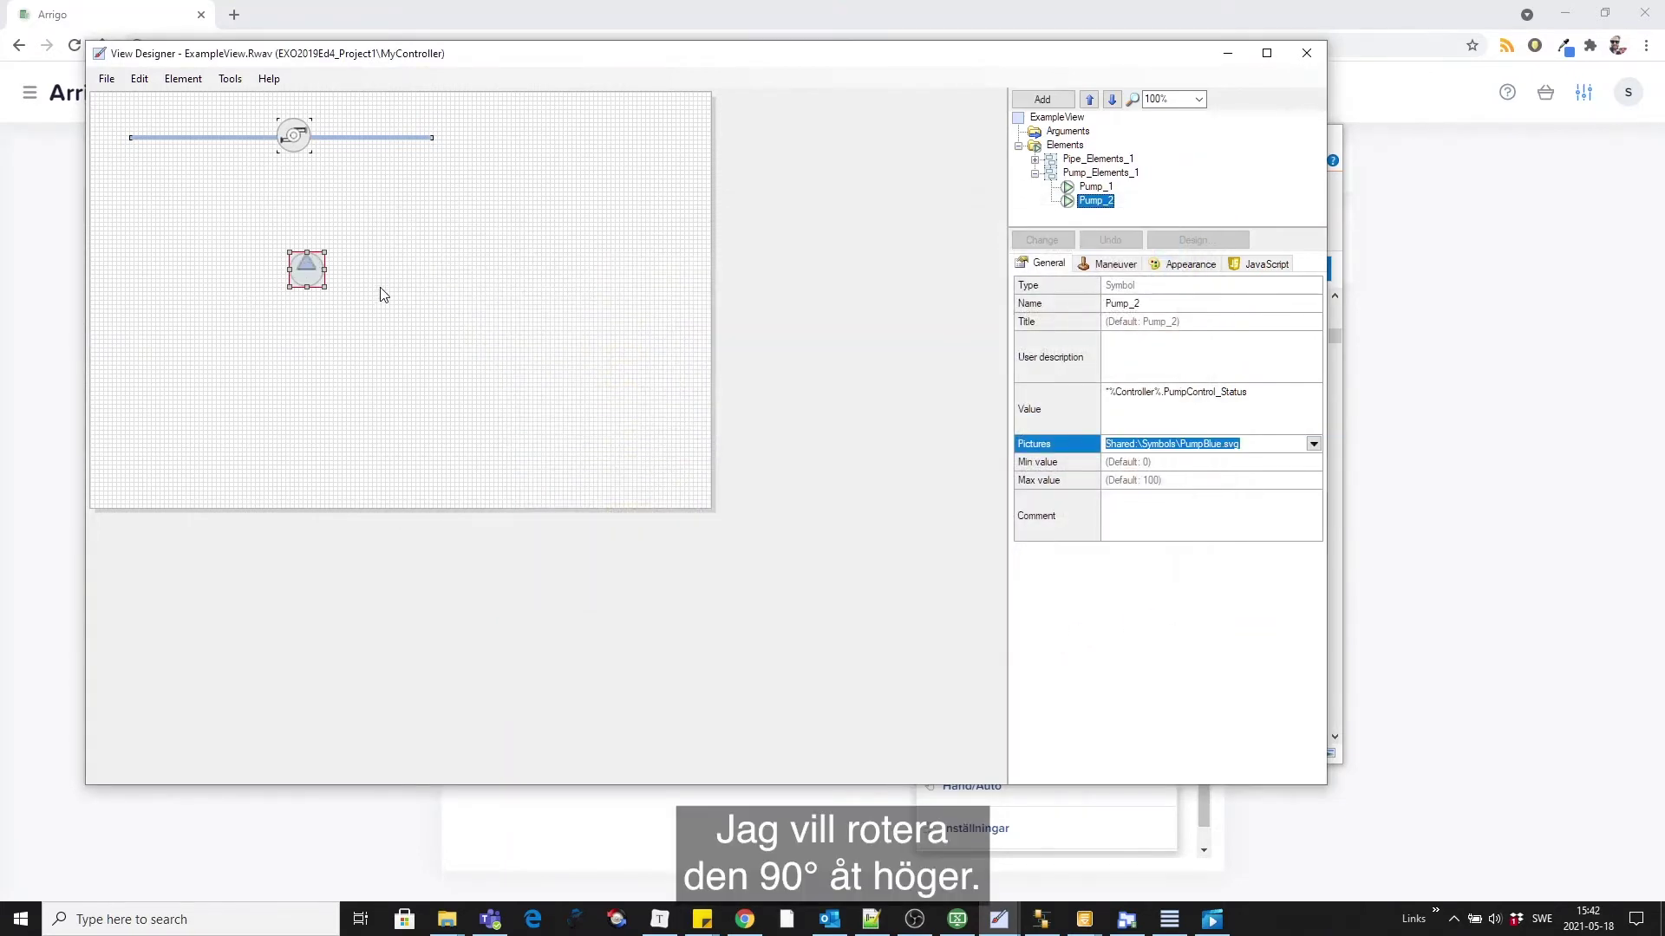
Step: Rotate Pump_2 90° to the right
right_click(296, 268)
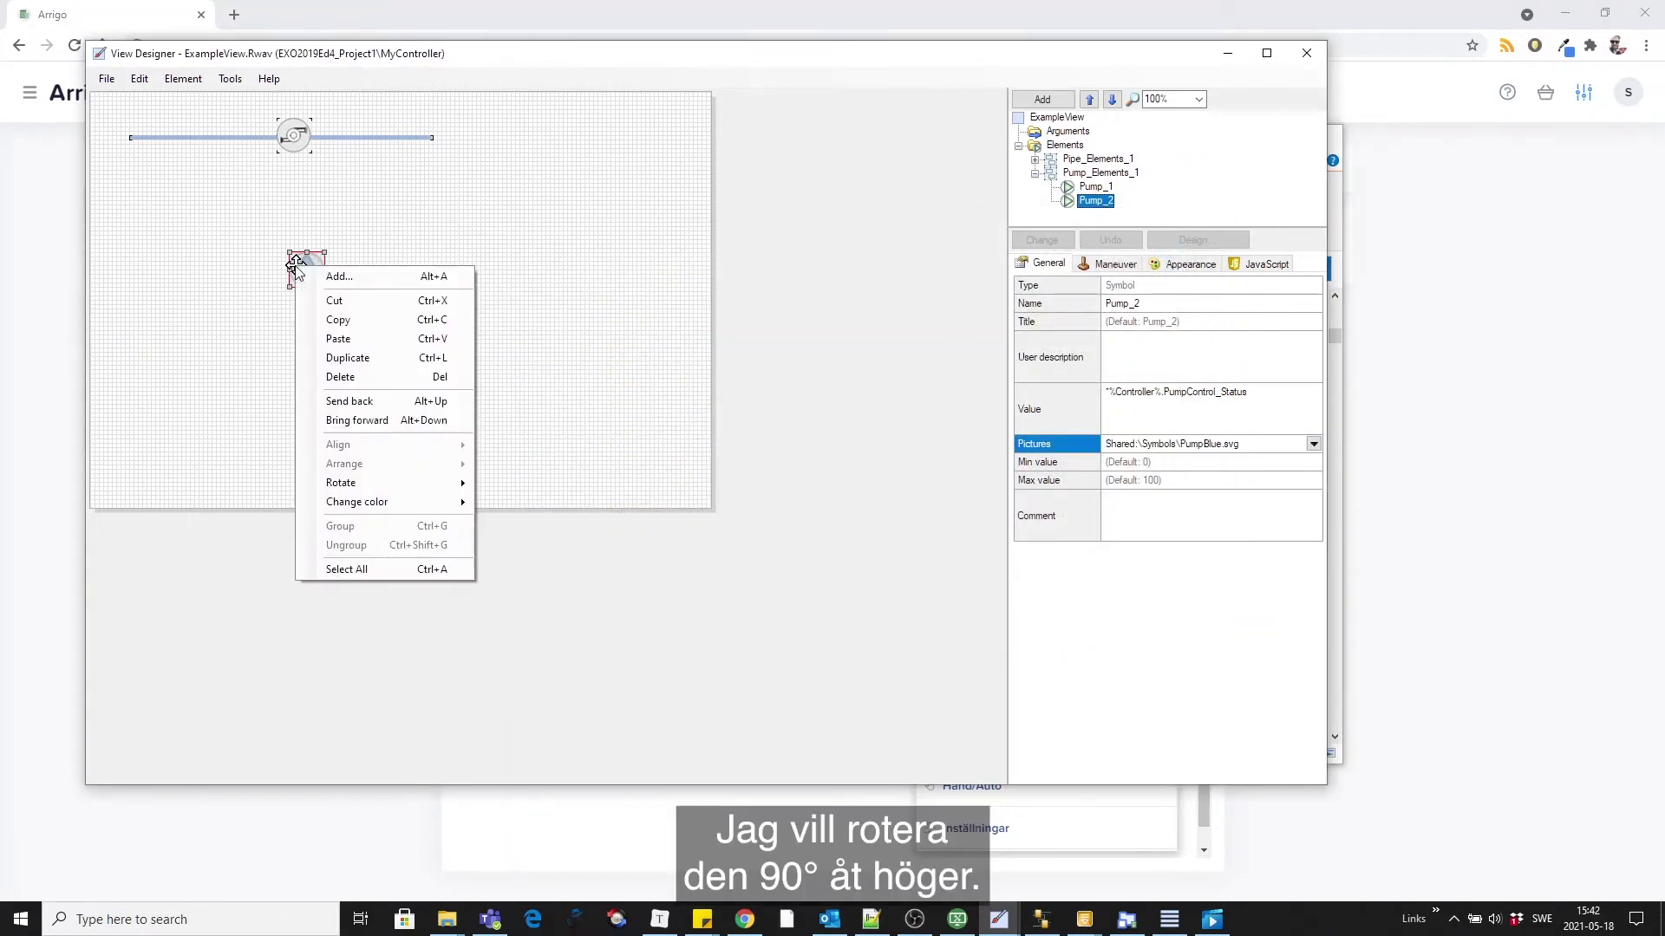
mouse_move(420, 479)
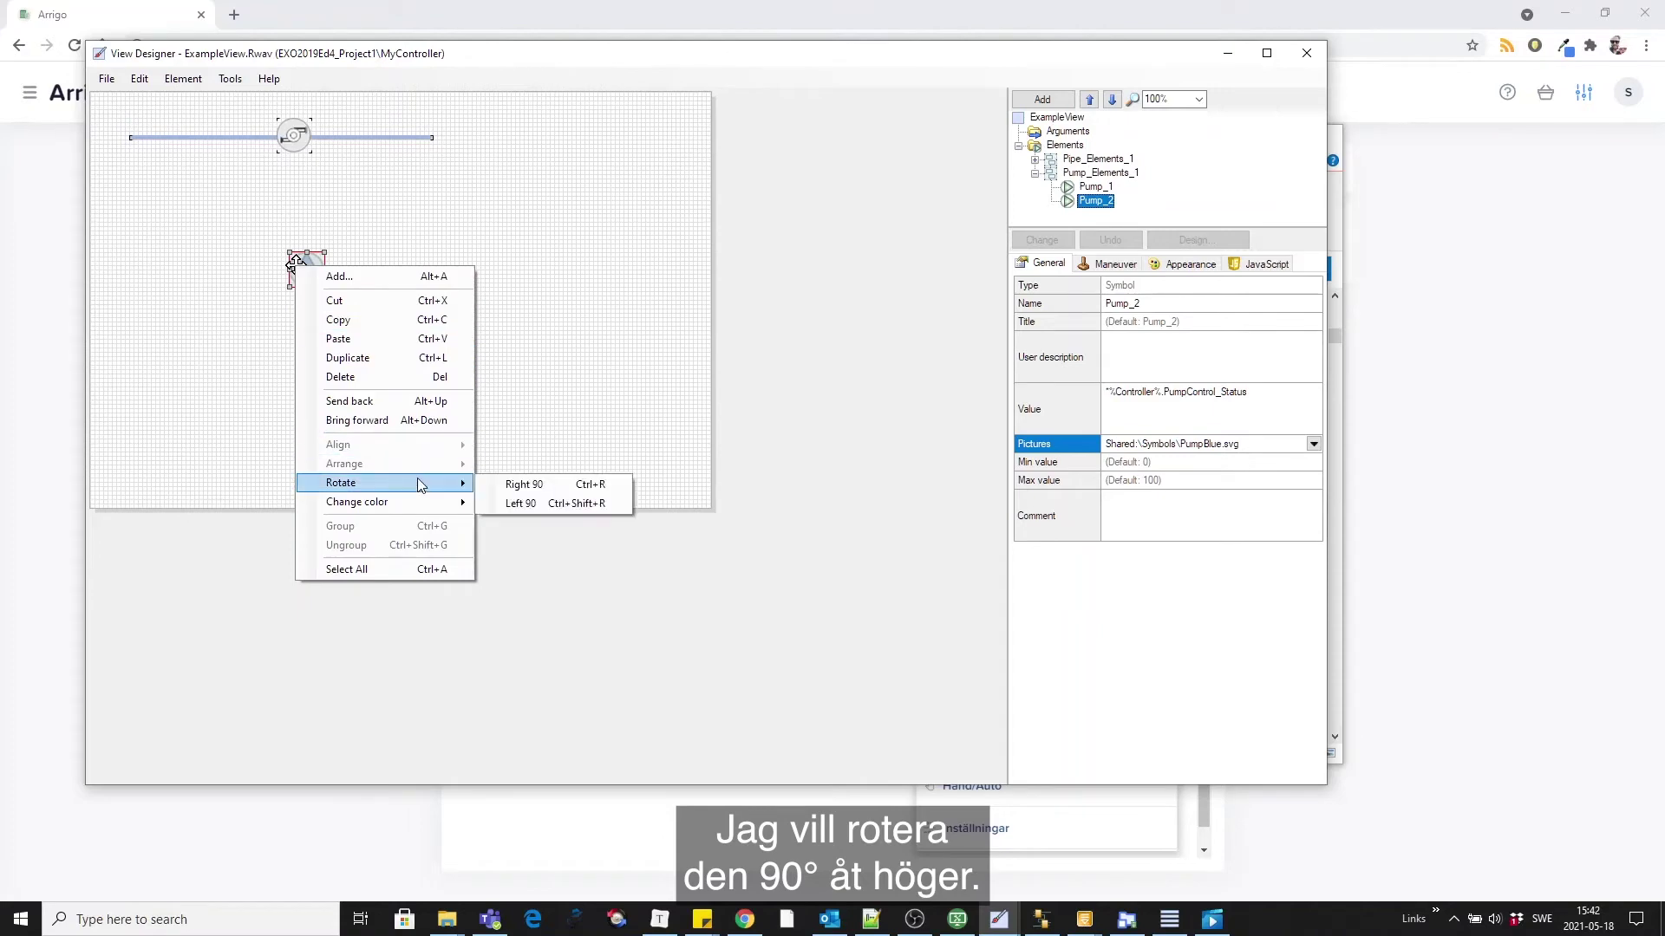
left_click(522, 481)
Step: Duplicate the blue pipe, move the copy through Pump_2, and change its colour to red
left_click(428, 180)
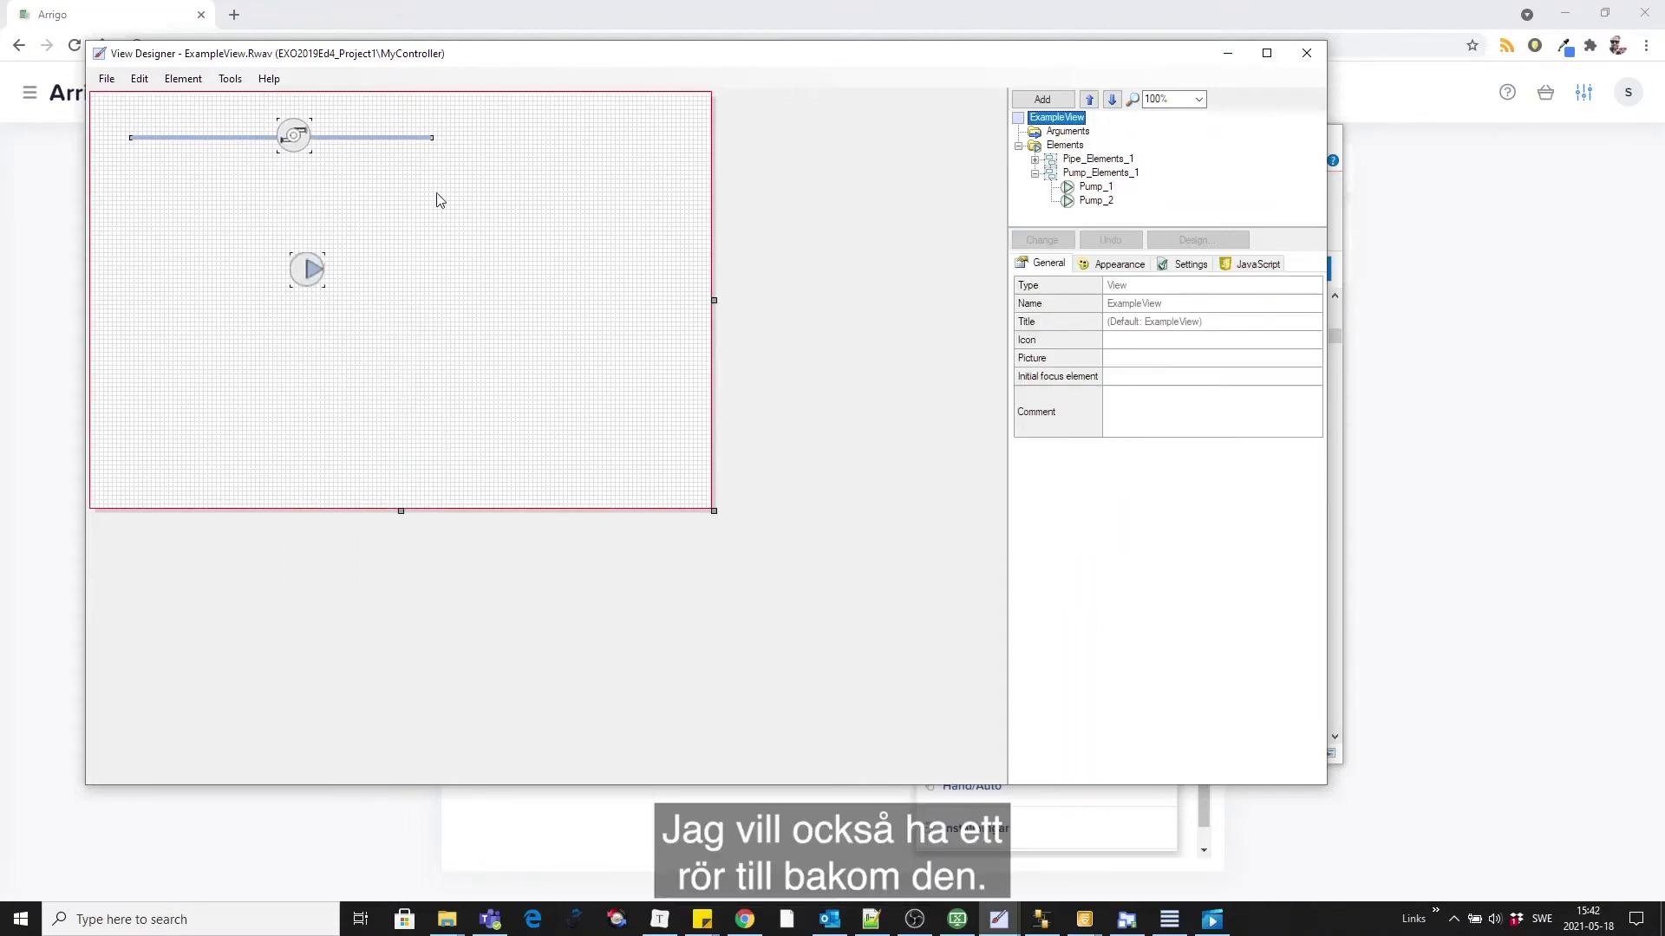
left_click(408, 135)
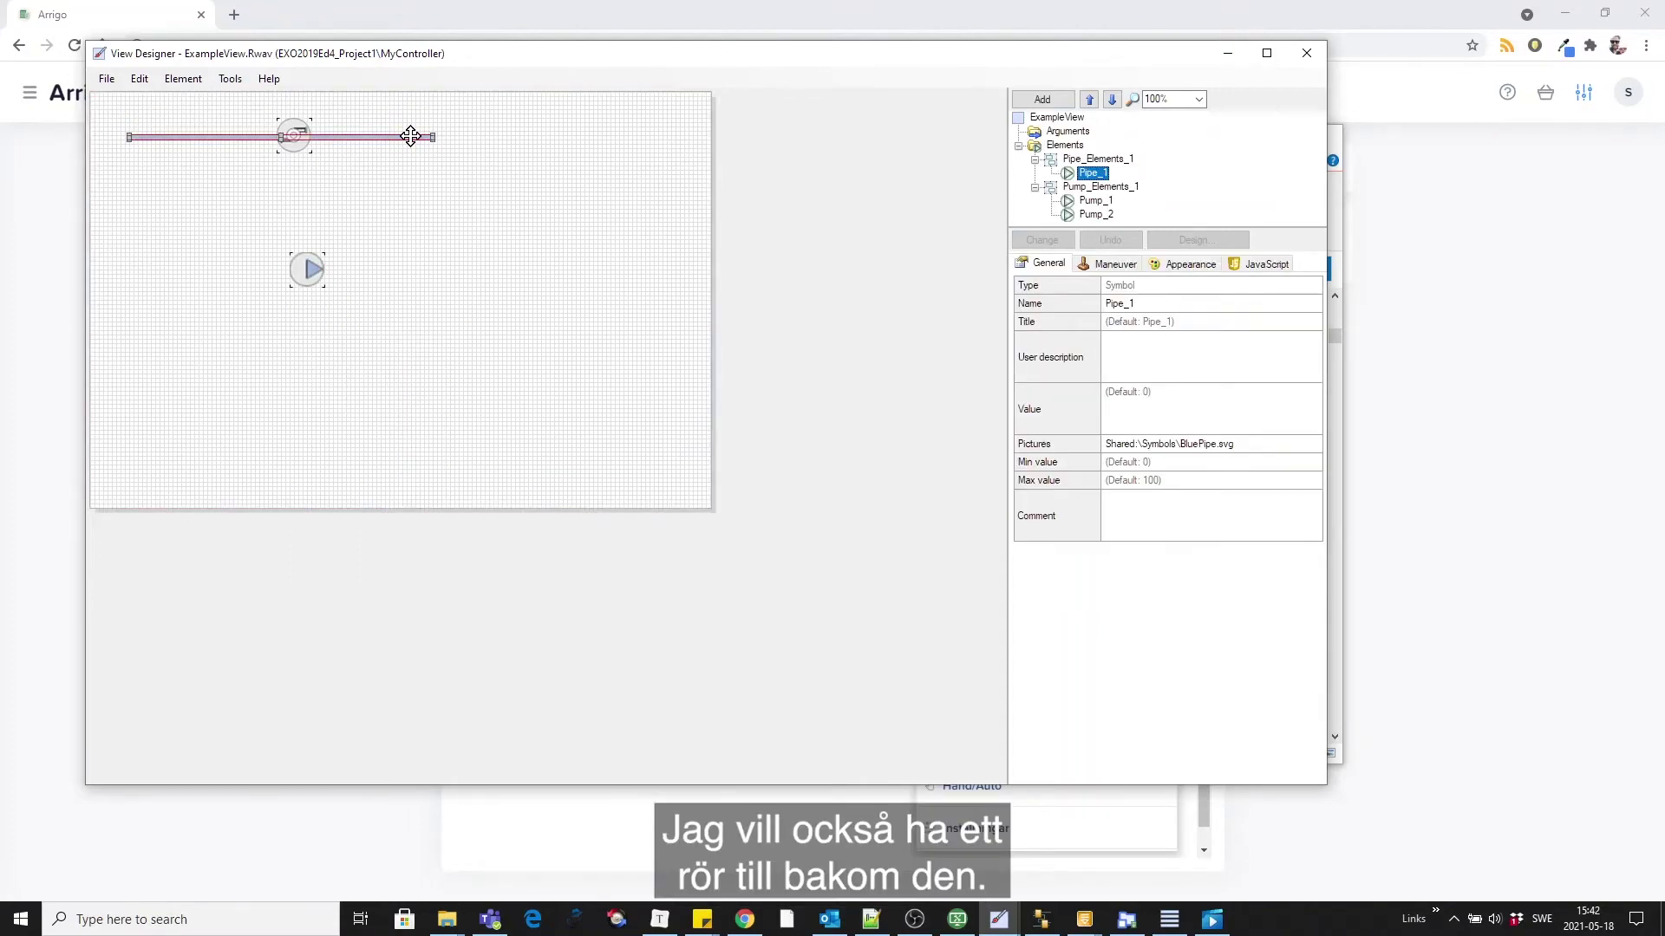
right_click(410, 136)
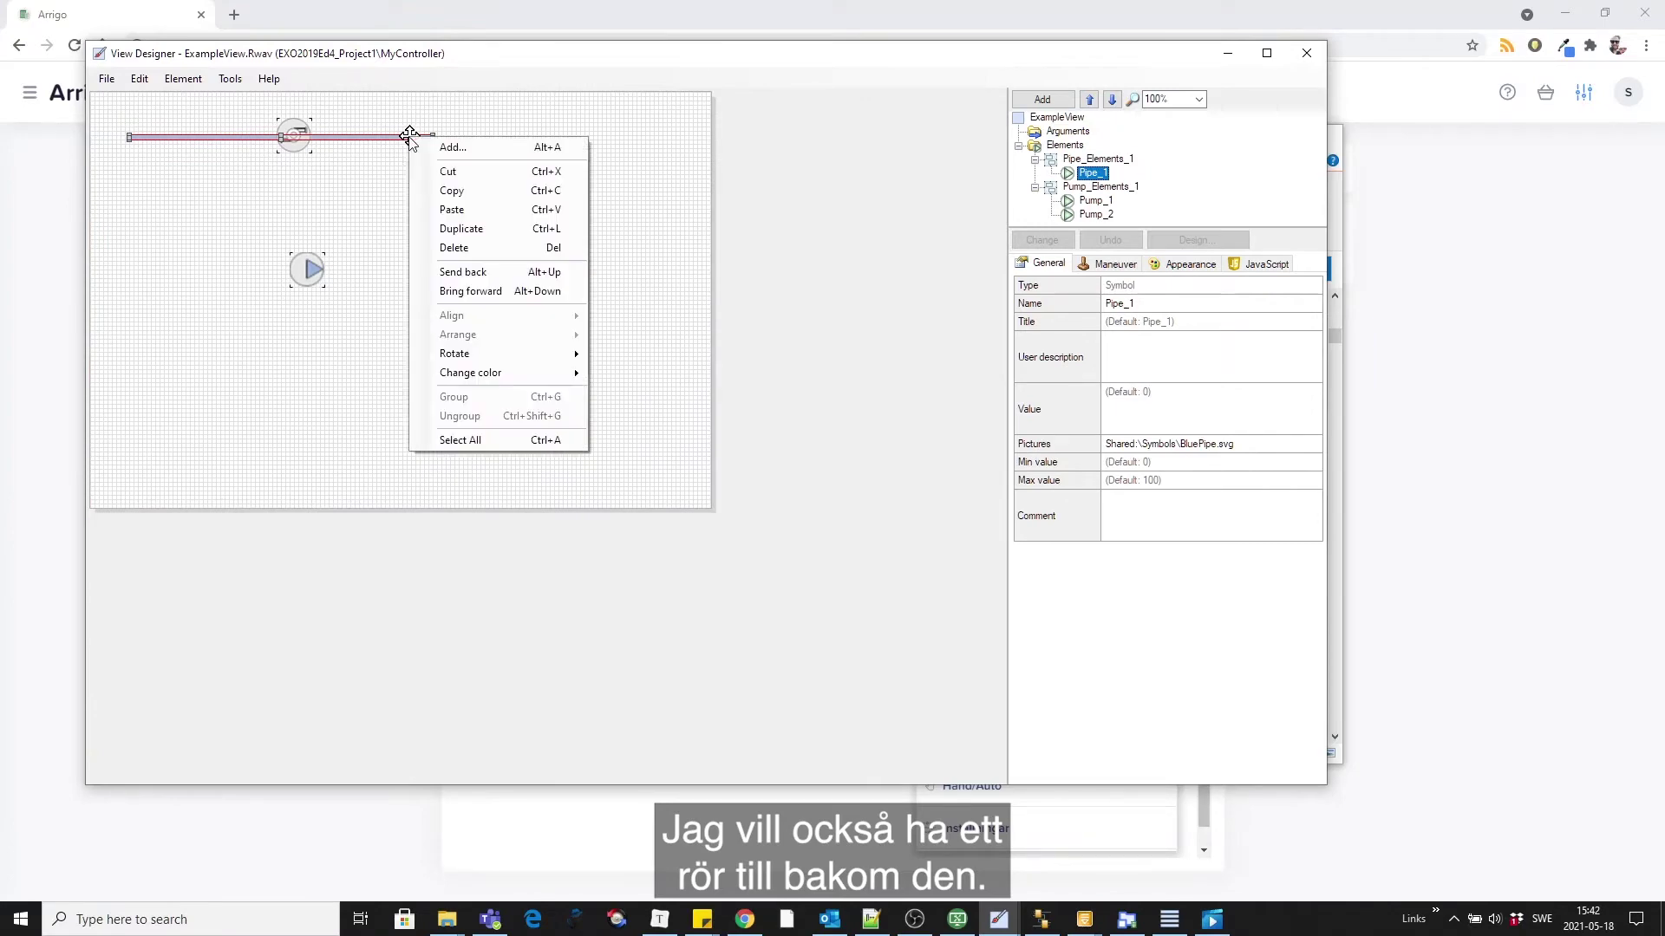
left_click(509, 232)
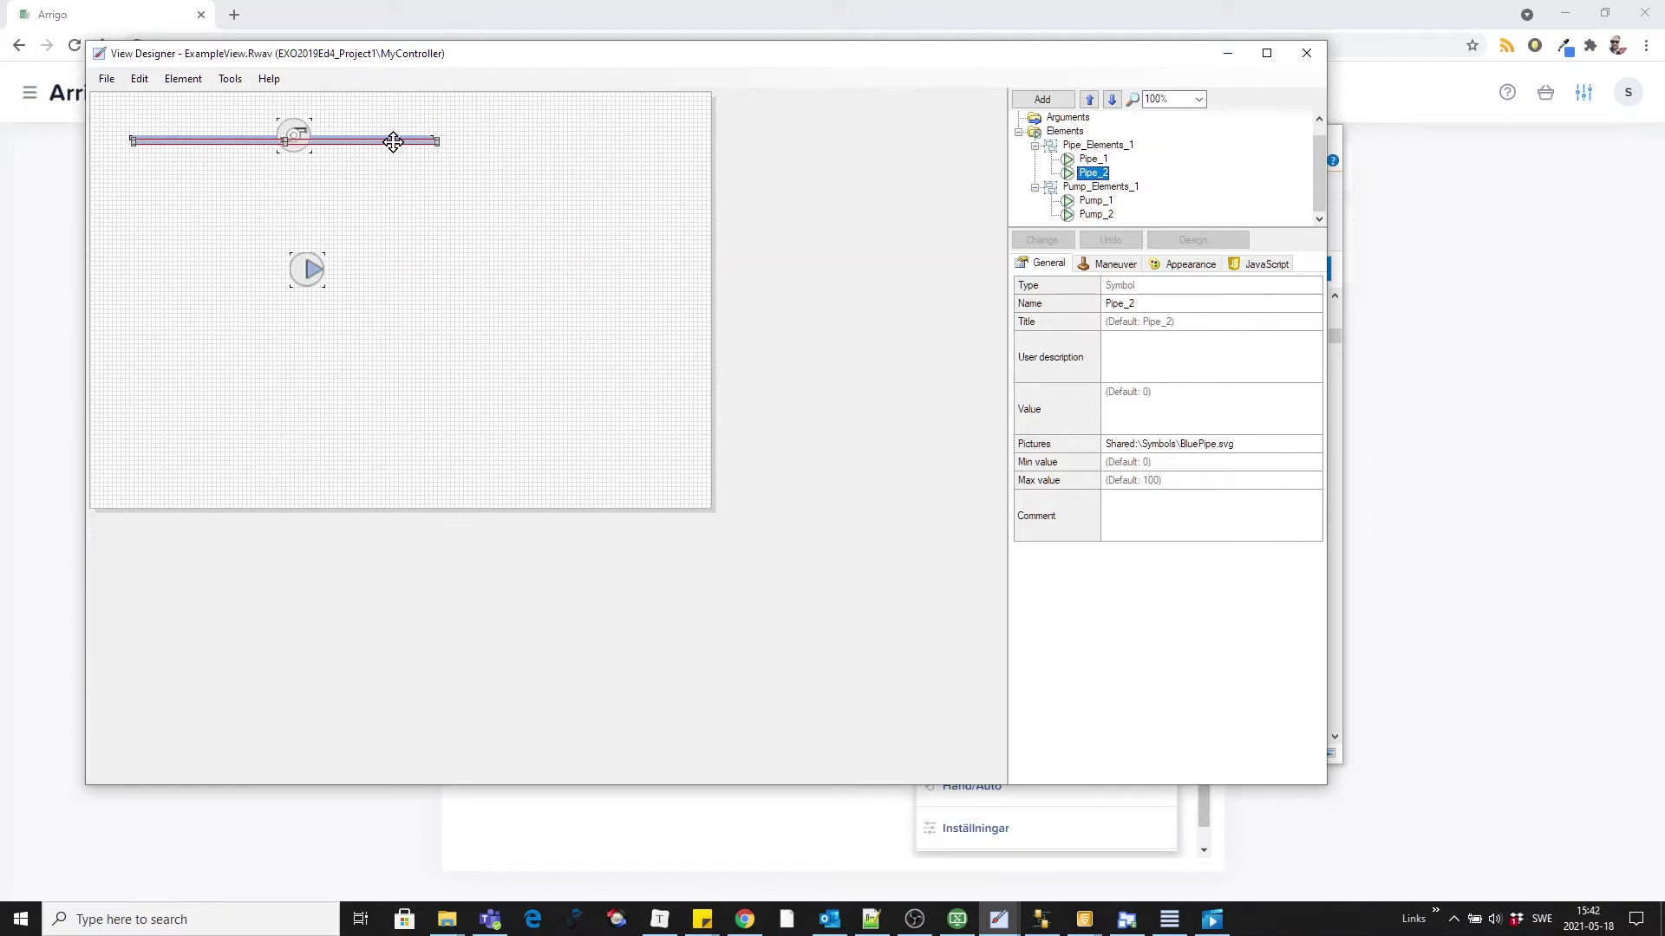
left_click_drag(390, 145, 401, 268)
right_click(393, 268)
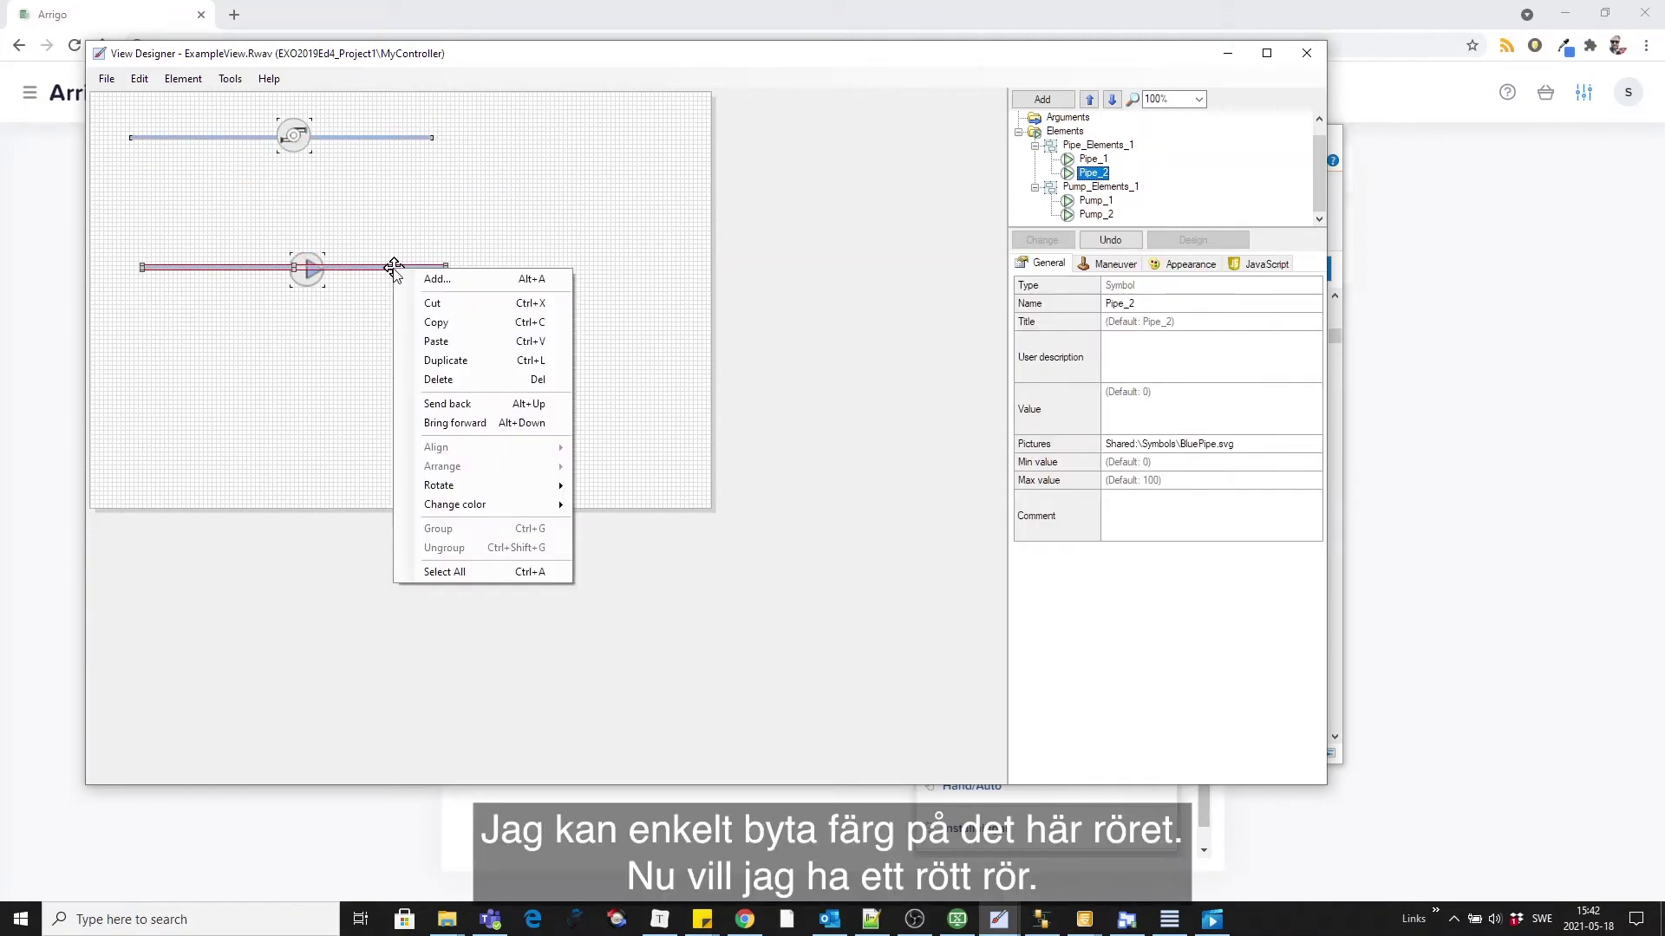
mouse_move(526, 508)
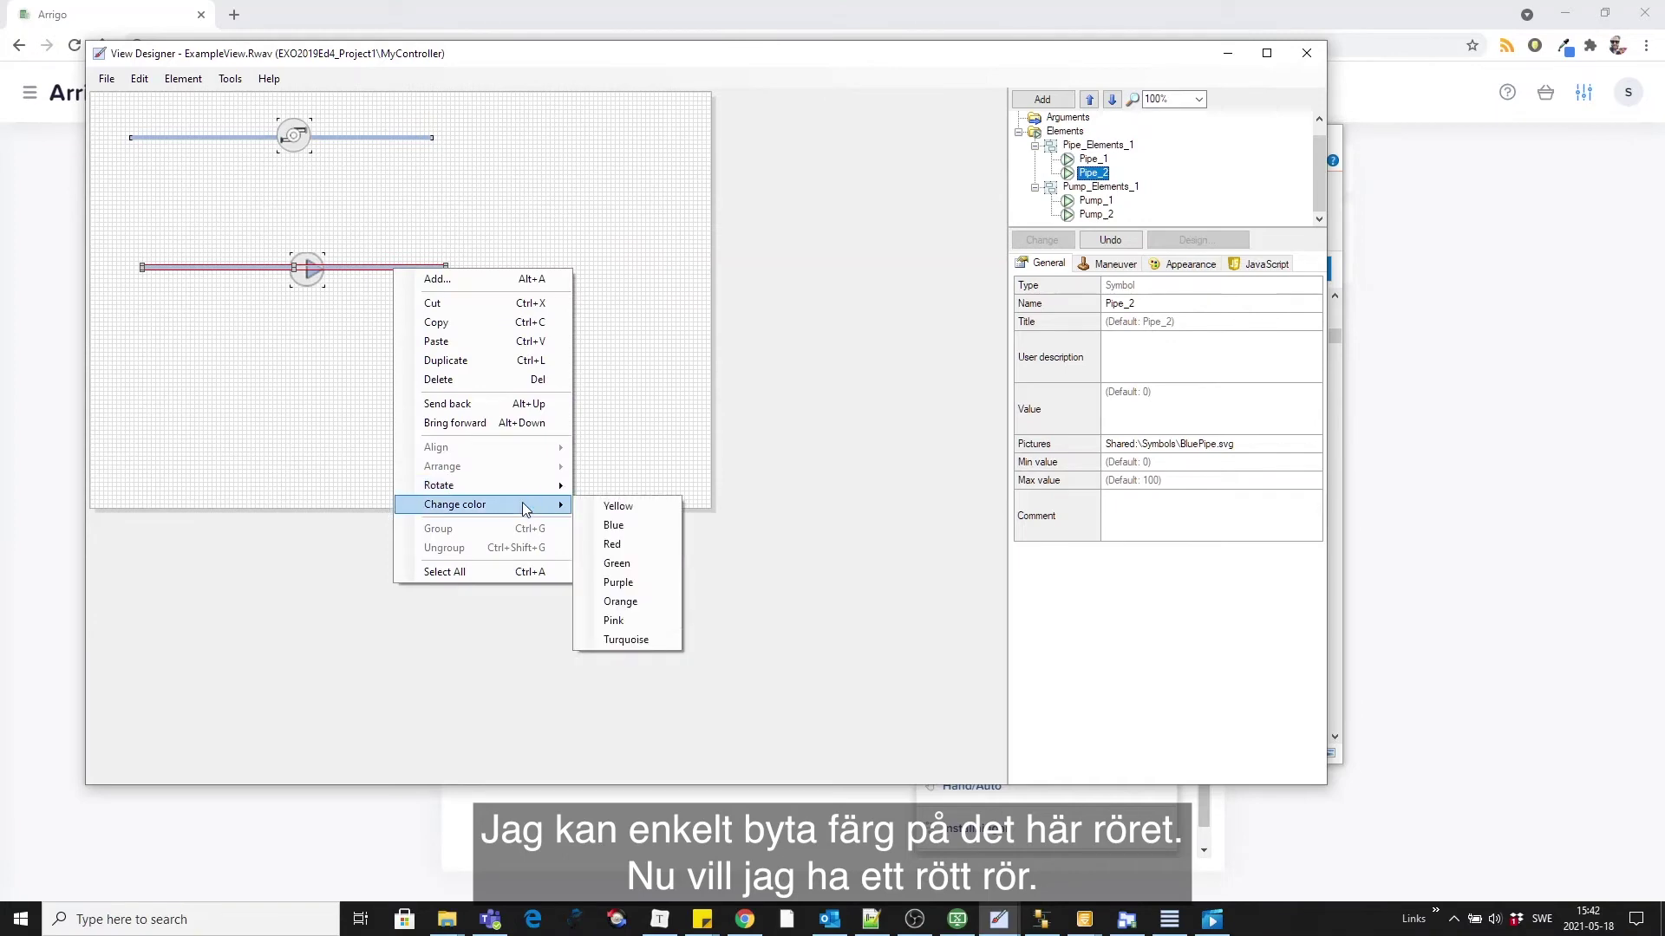
left_click(663, 545)
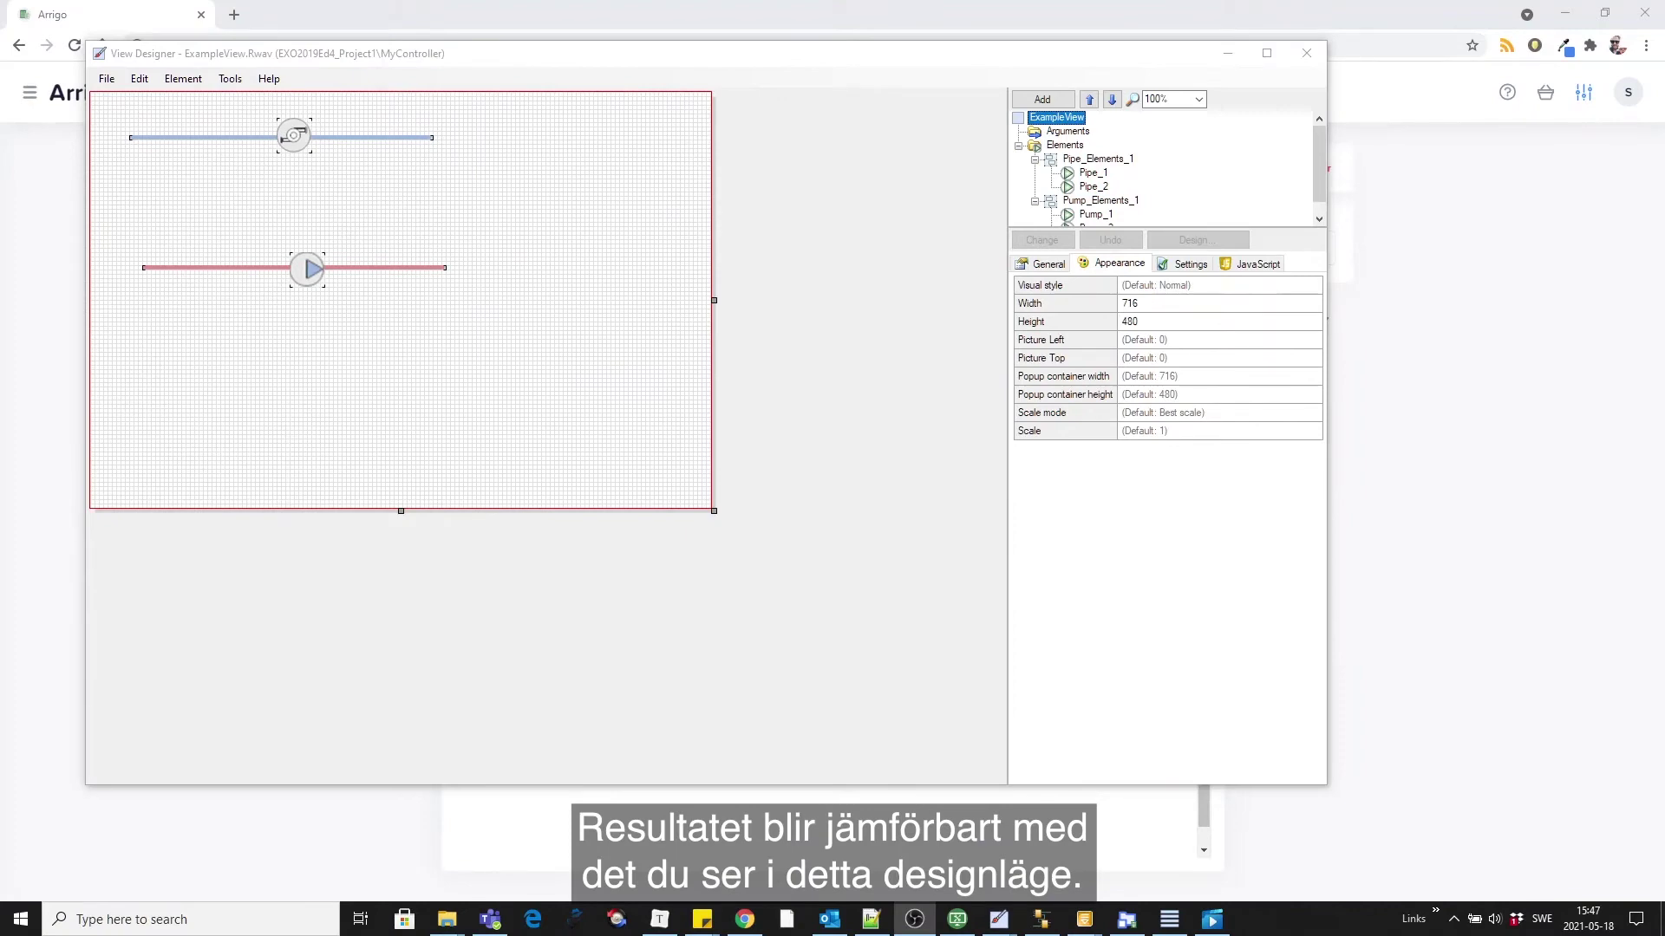
Step: Reload the MyController view in Arrigo to show the blue and red pipes with pumps
left_click(31, 279)
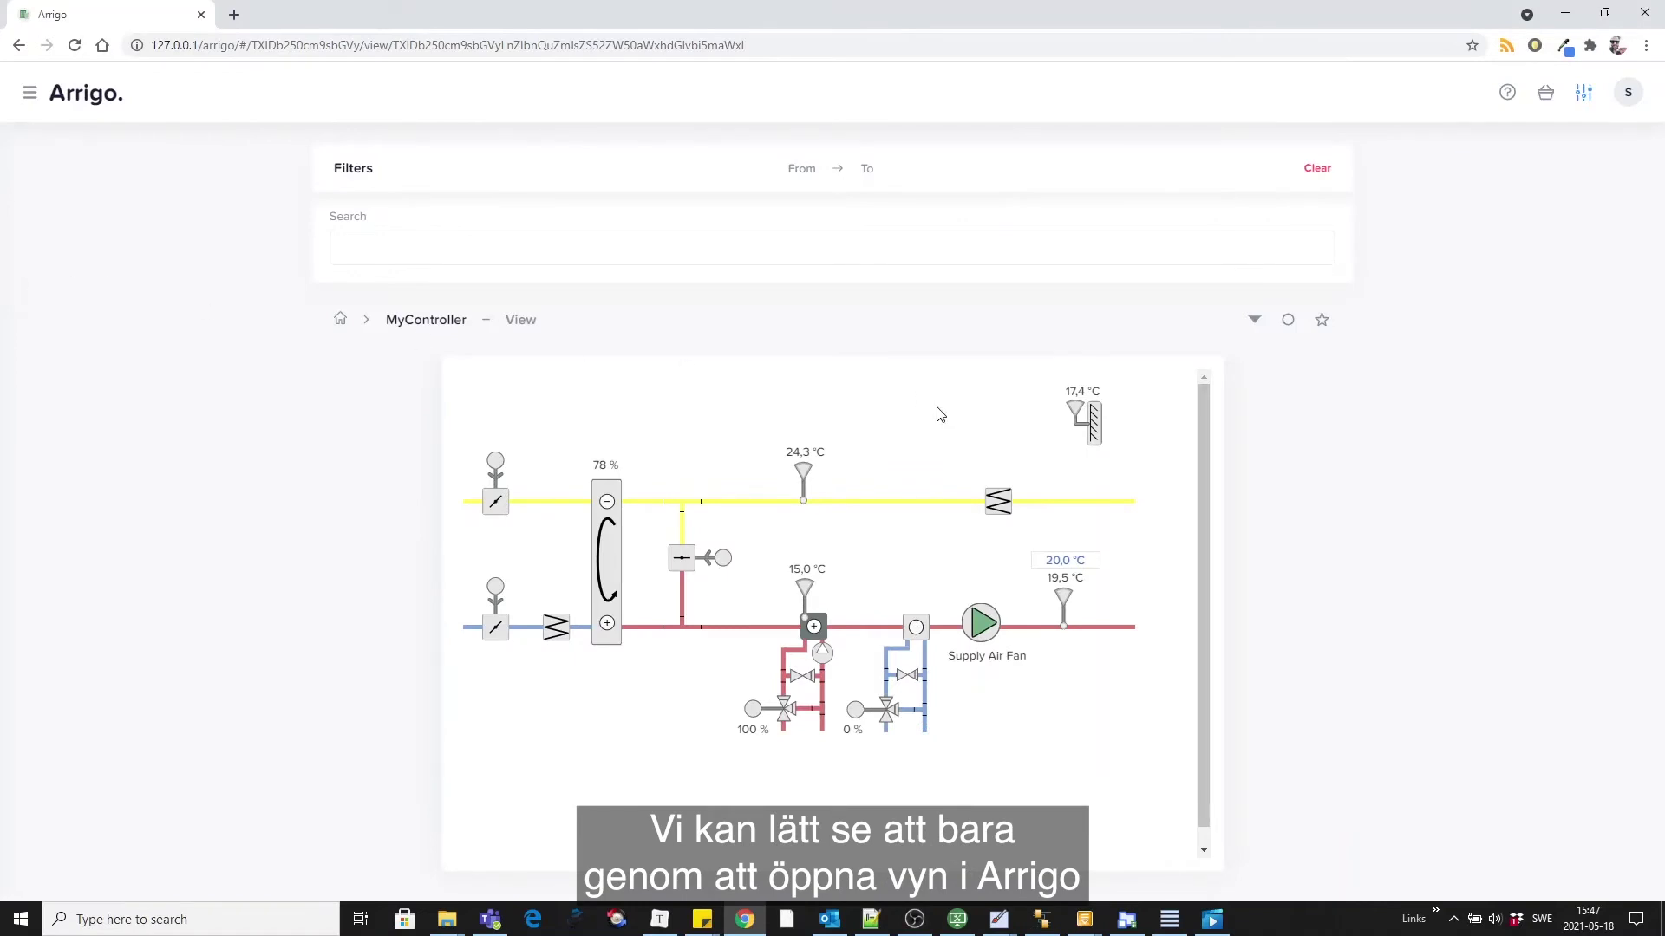
left_click(1287, 322)
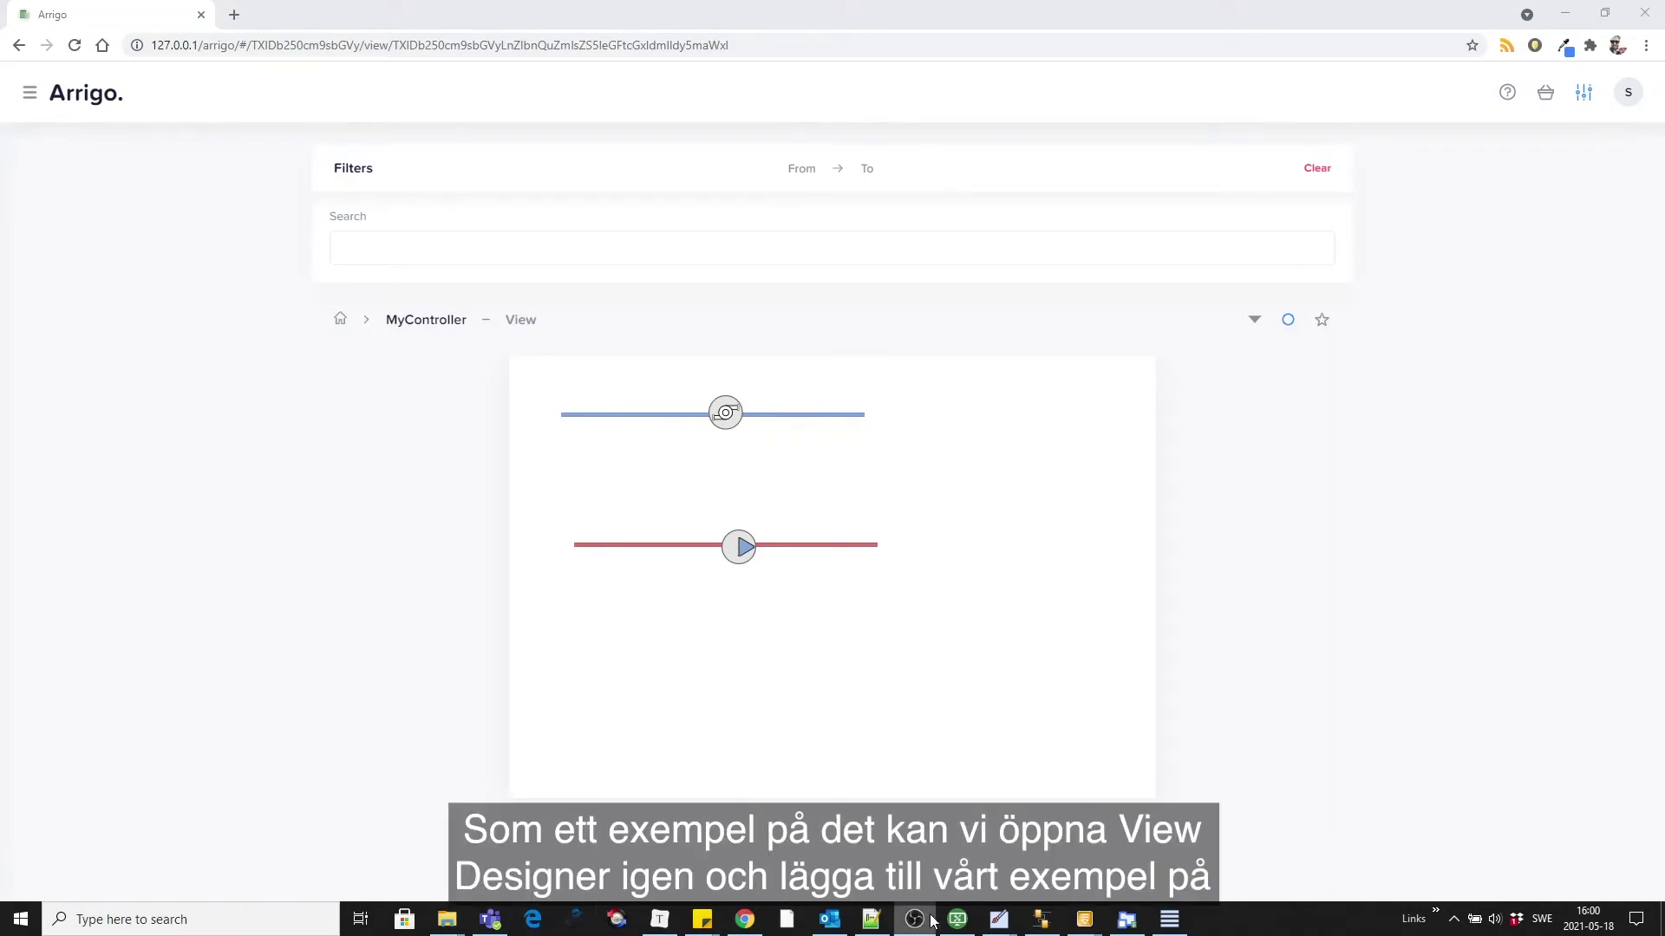
Step: Add the Animation Example With Complex Values digital clock and drag it below-right of the red pipe
mouse_move(999, 919)
left_click(1065, 858)
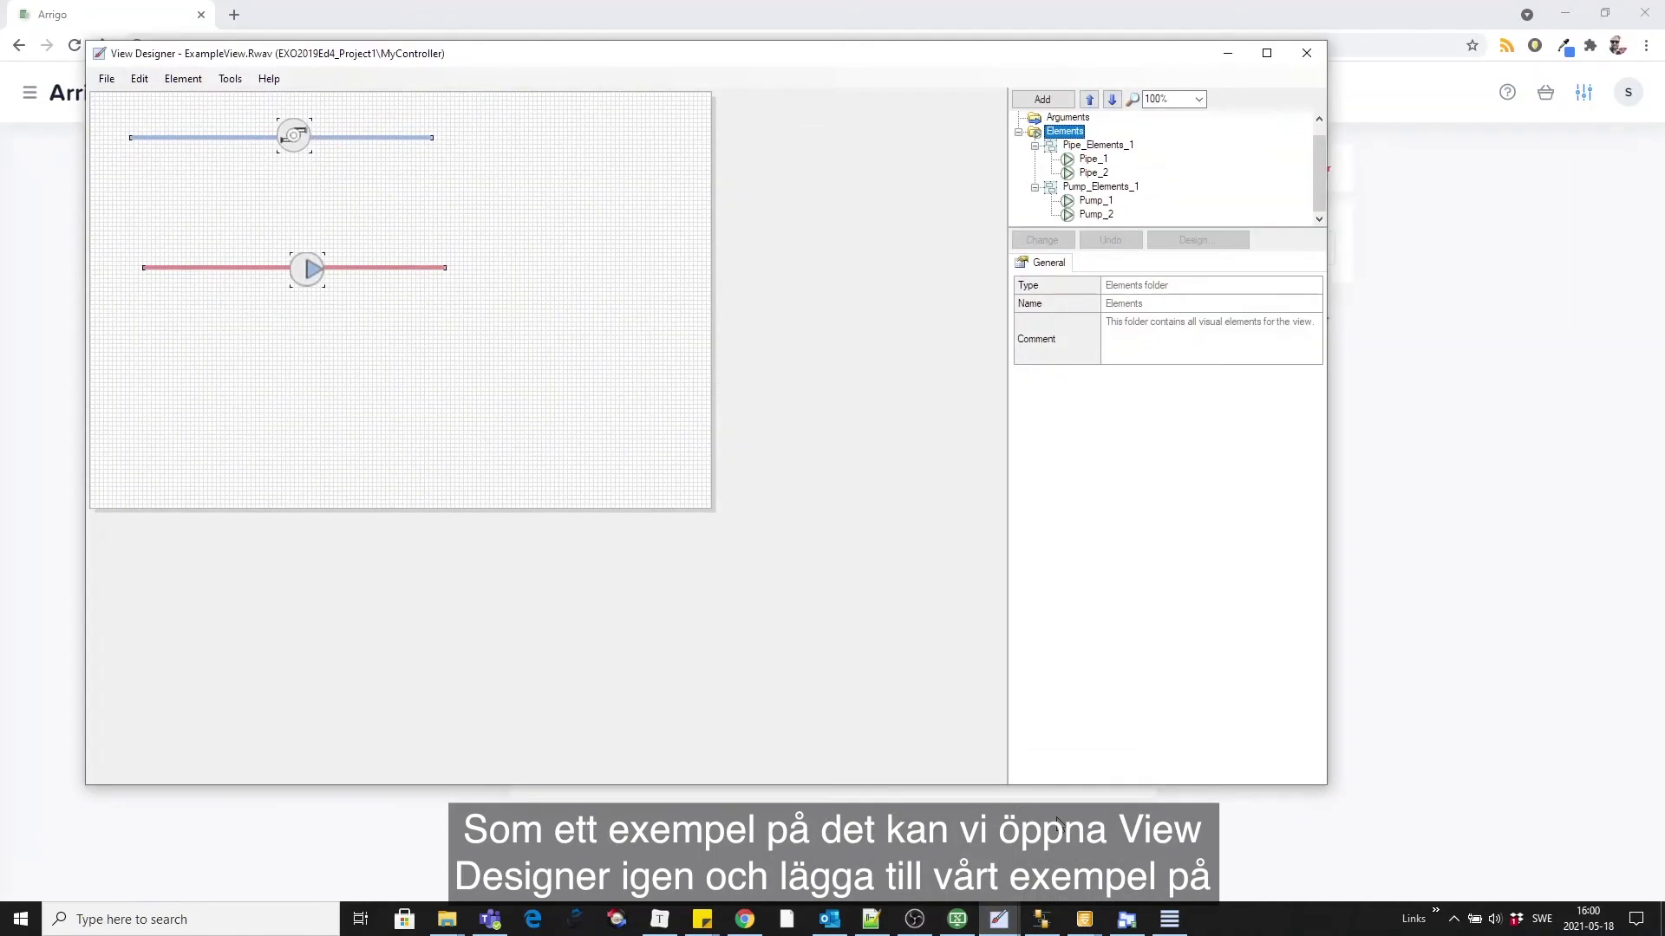
right_click(434, 338)
left_click(475, 344)
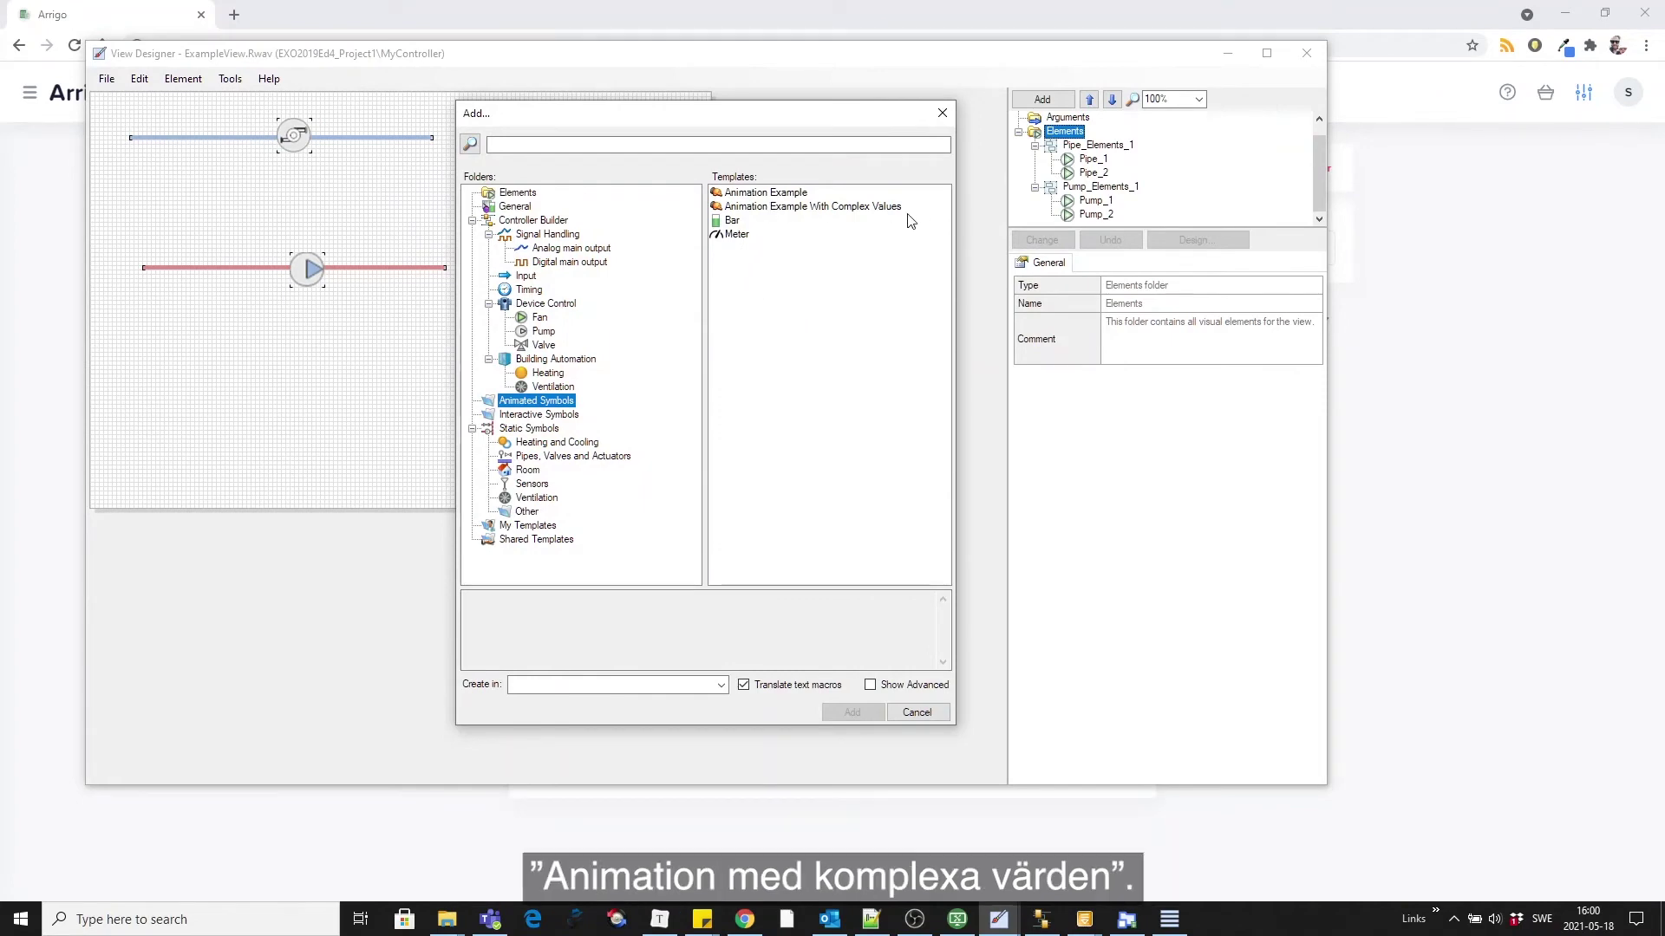
left_click(871, 208)
left_click(846, 709)
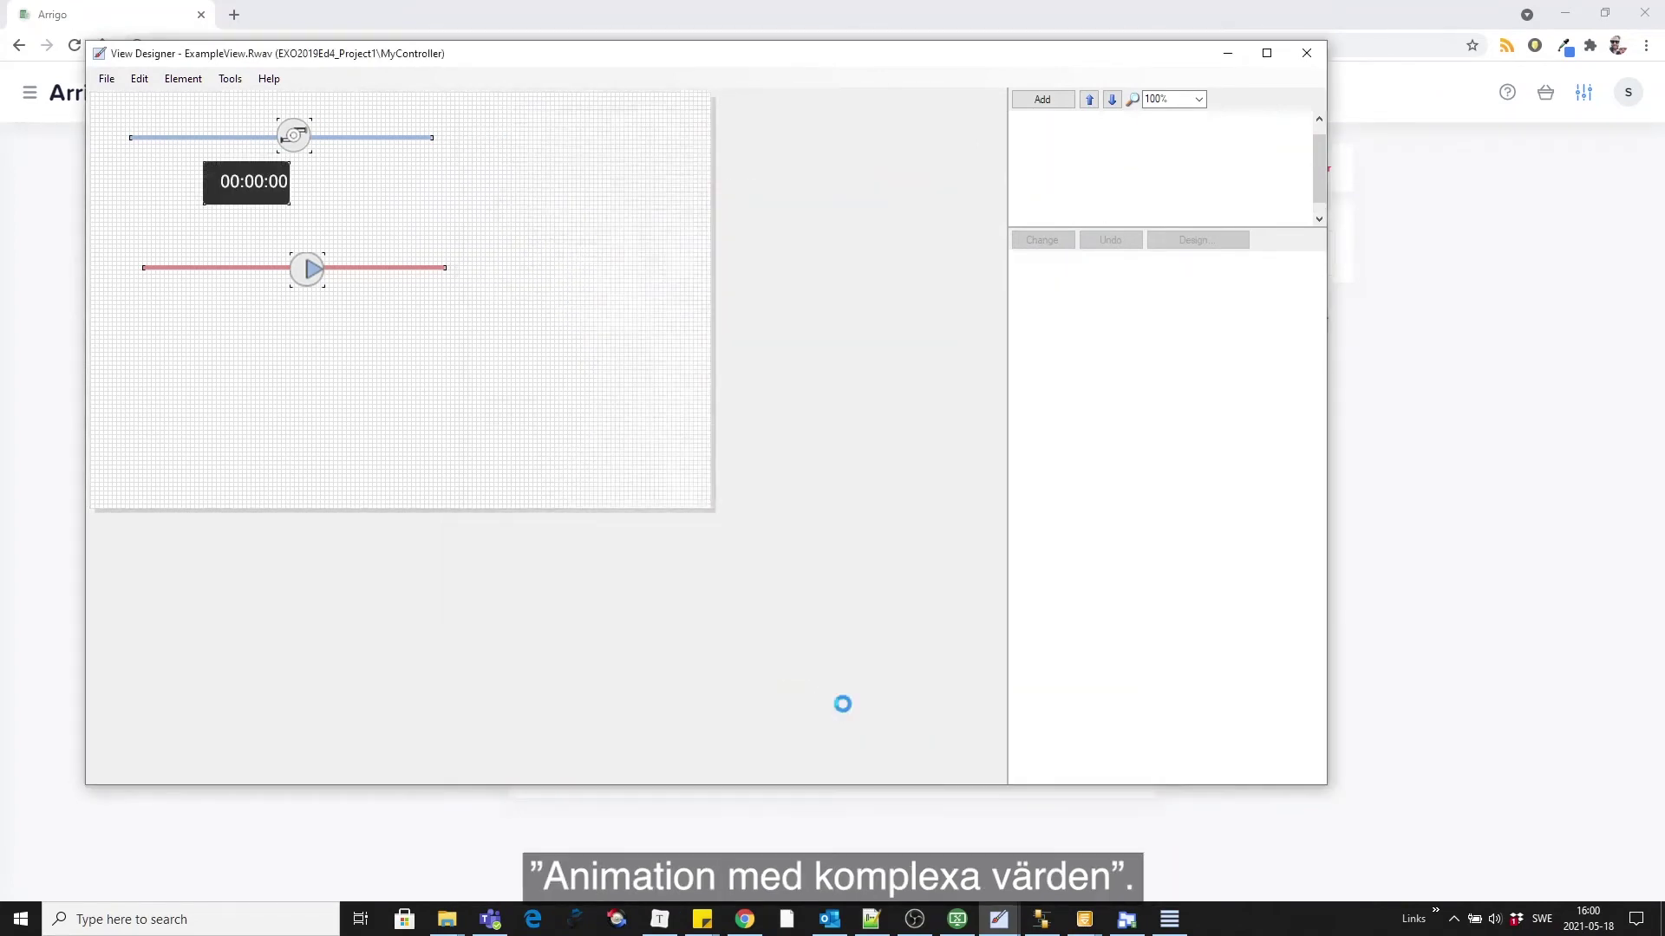
left_click_drag(252, 180, 395, 351)
Step: Inspect the JavaScript behind the clock's Value property, then close the code editor
left_click(1273, 425)
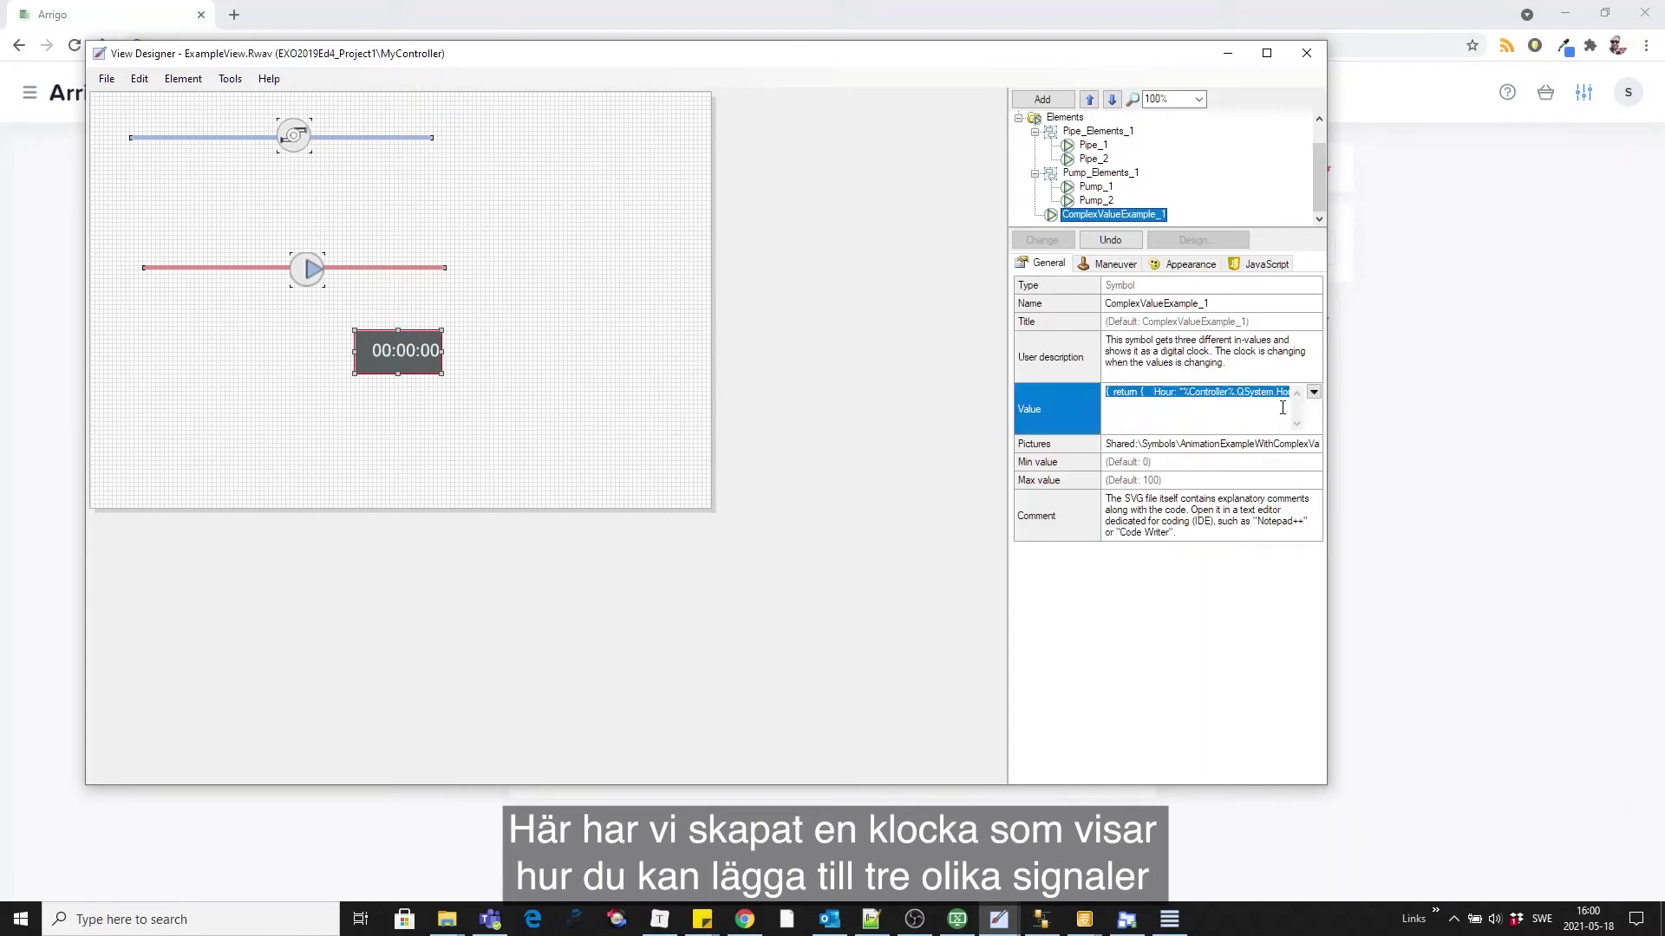
left_click(1314, 392)
left_click(1233, 424)
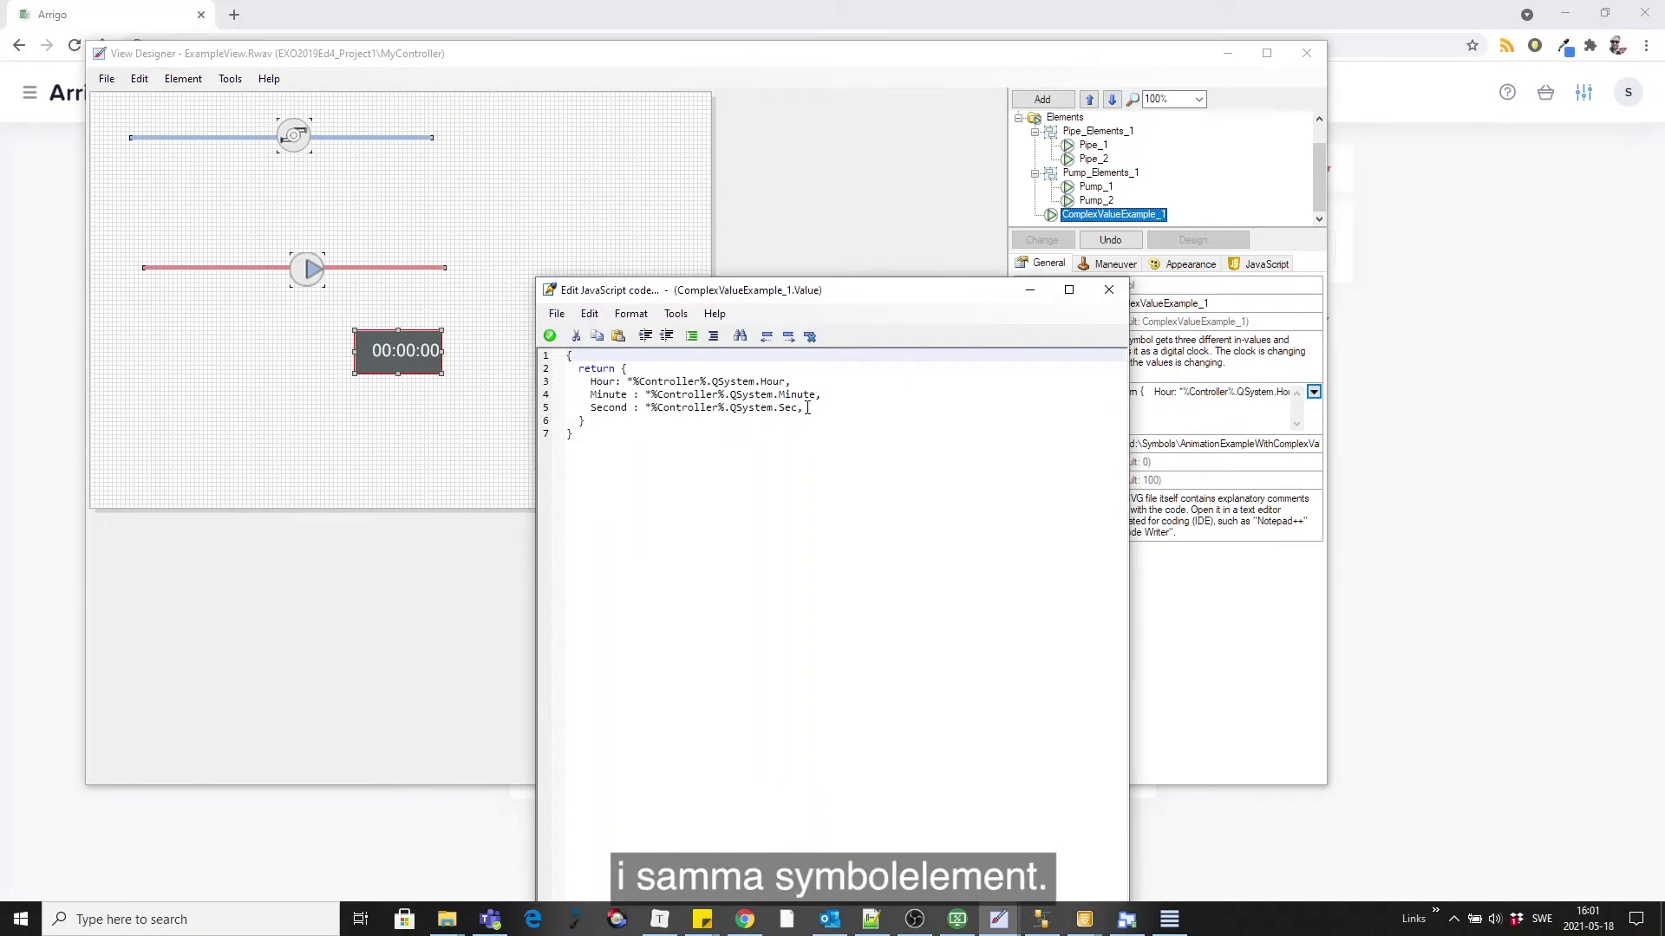
left_click(1109, 290)
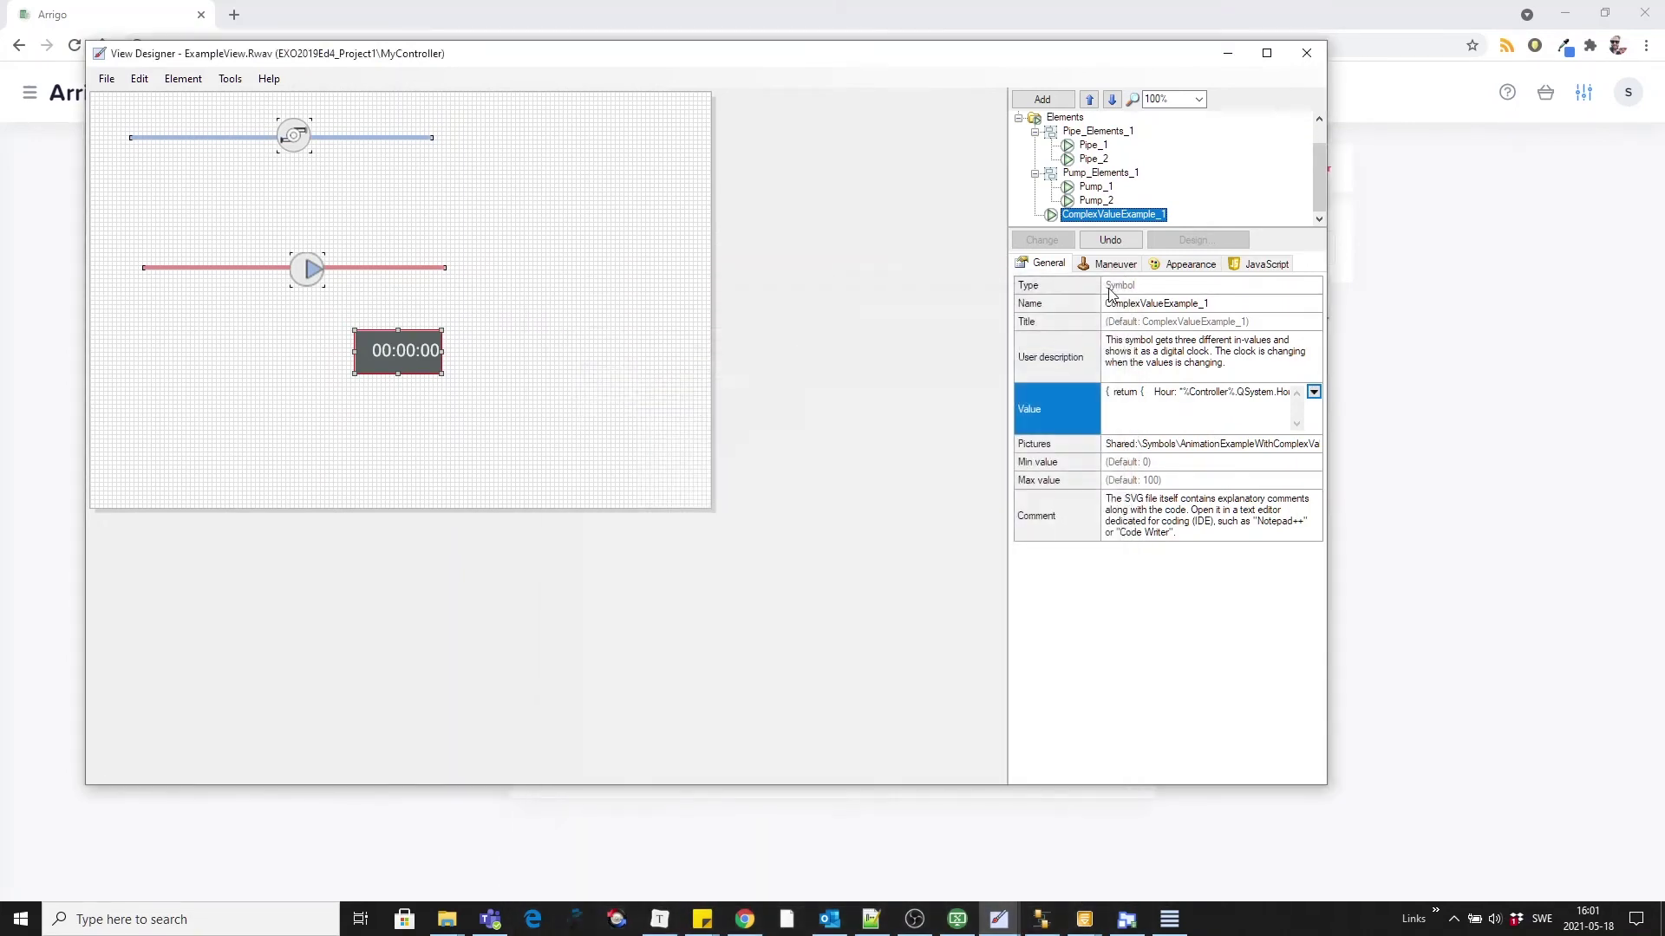
Step: Open the Pictures options for the clock symbol and scroll down to the folder command
left_click(1296, 444)
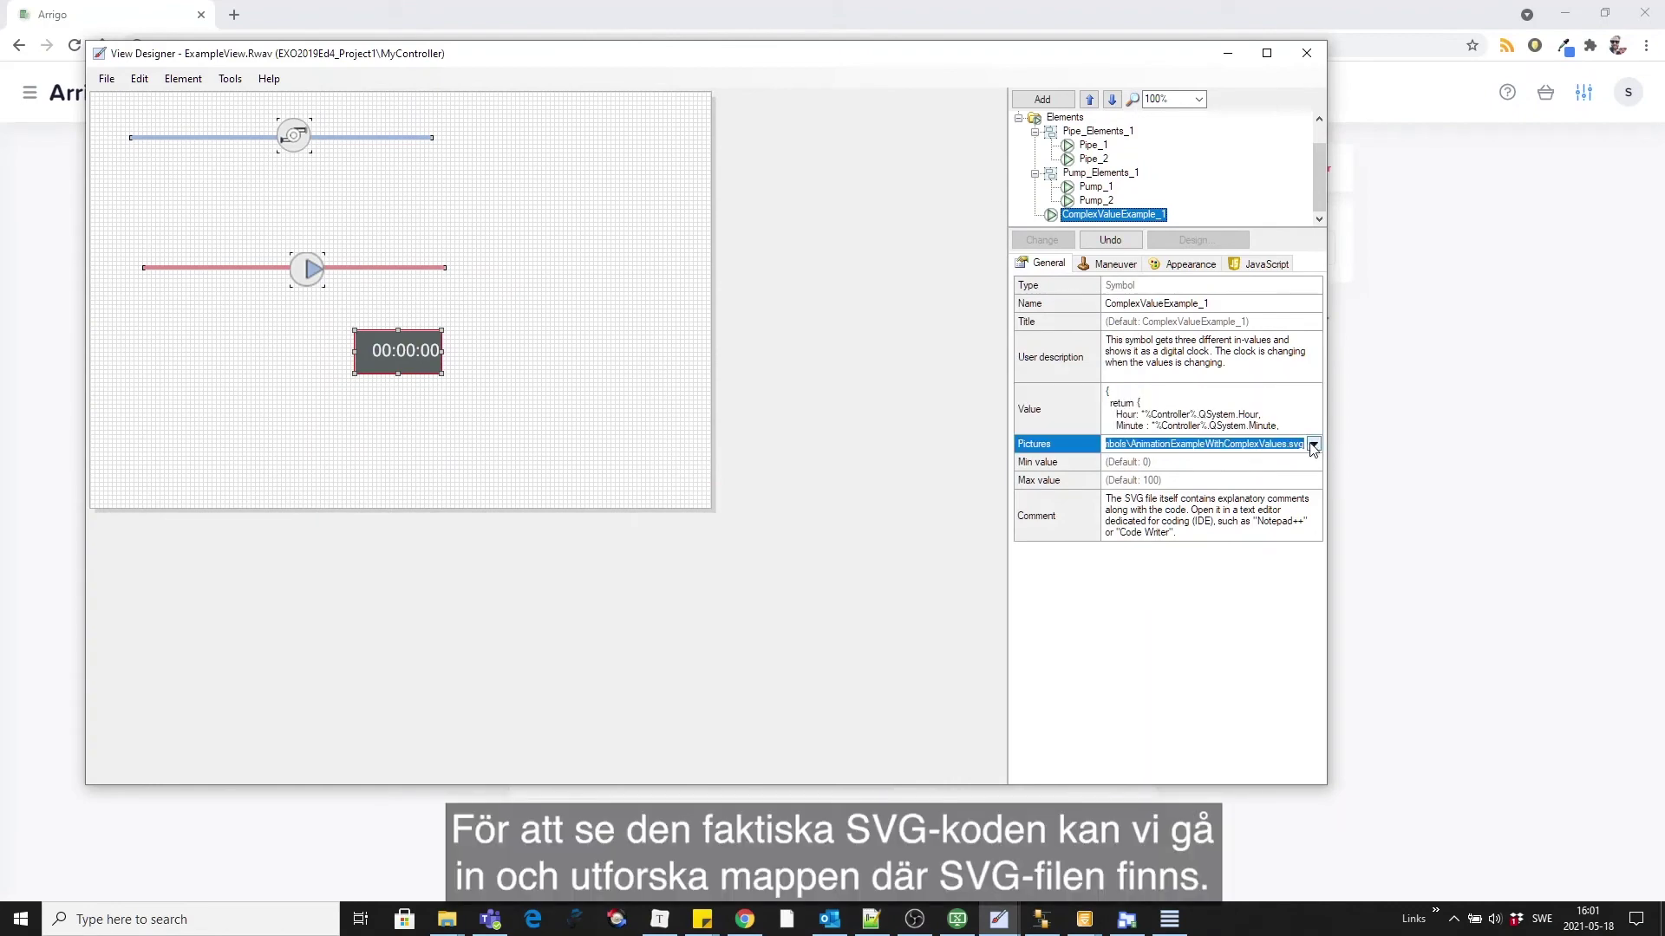
left_click(1314, 445)
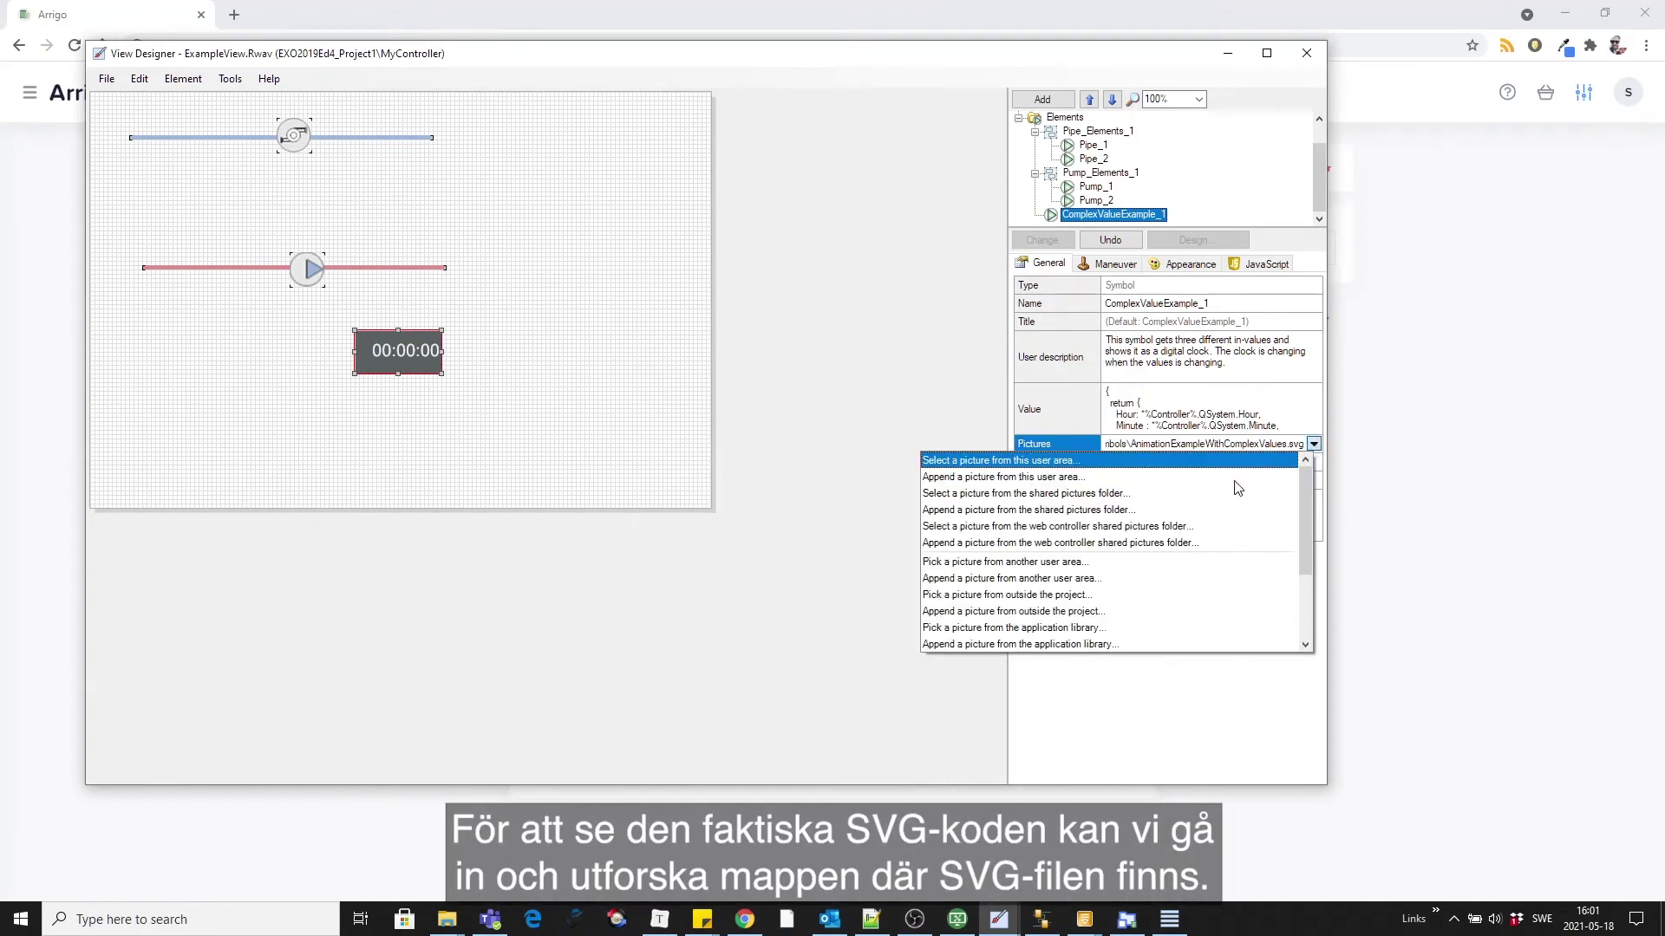
scroll(1222, 498, "down", 3)
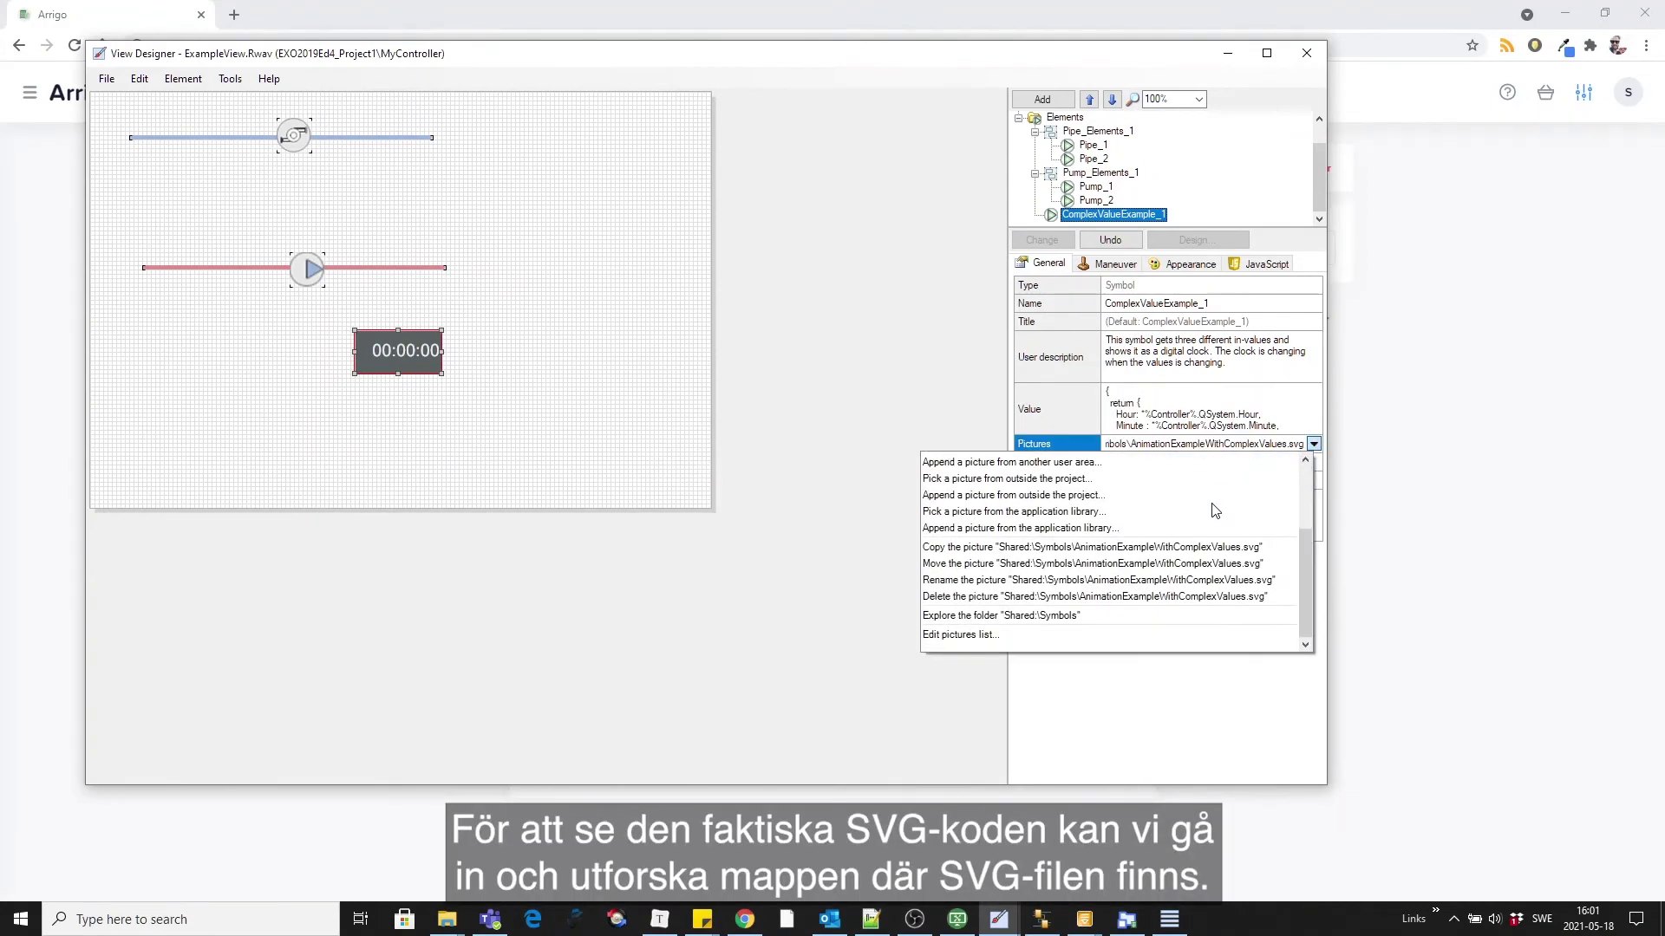
Step: In the Shared:\Symbols folder, choose Open with for AnimationExampleWithComplexValues.svg
left_click(1023, 616)
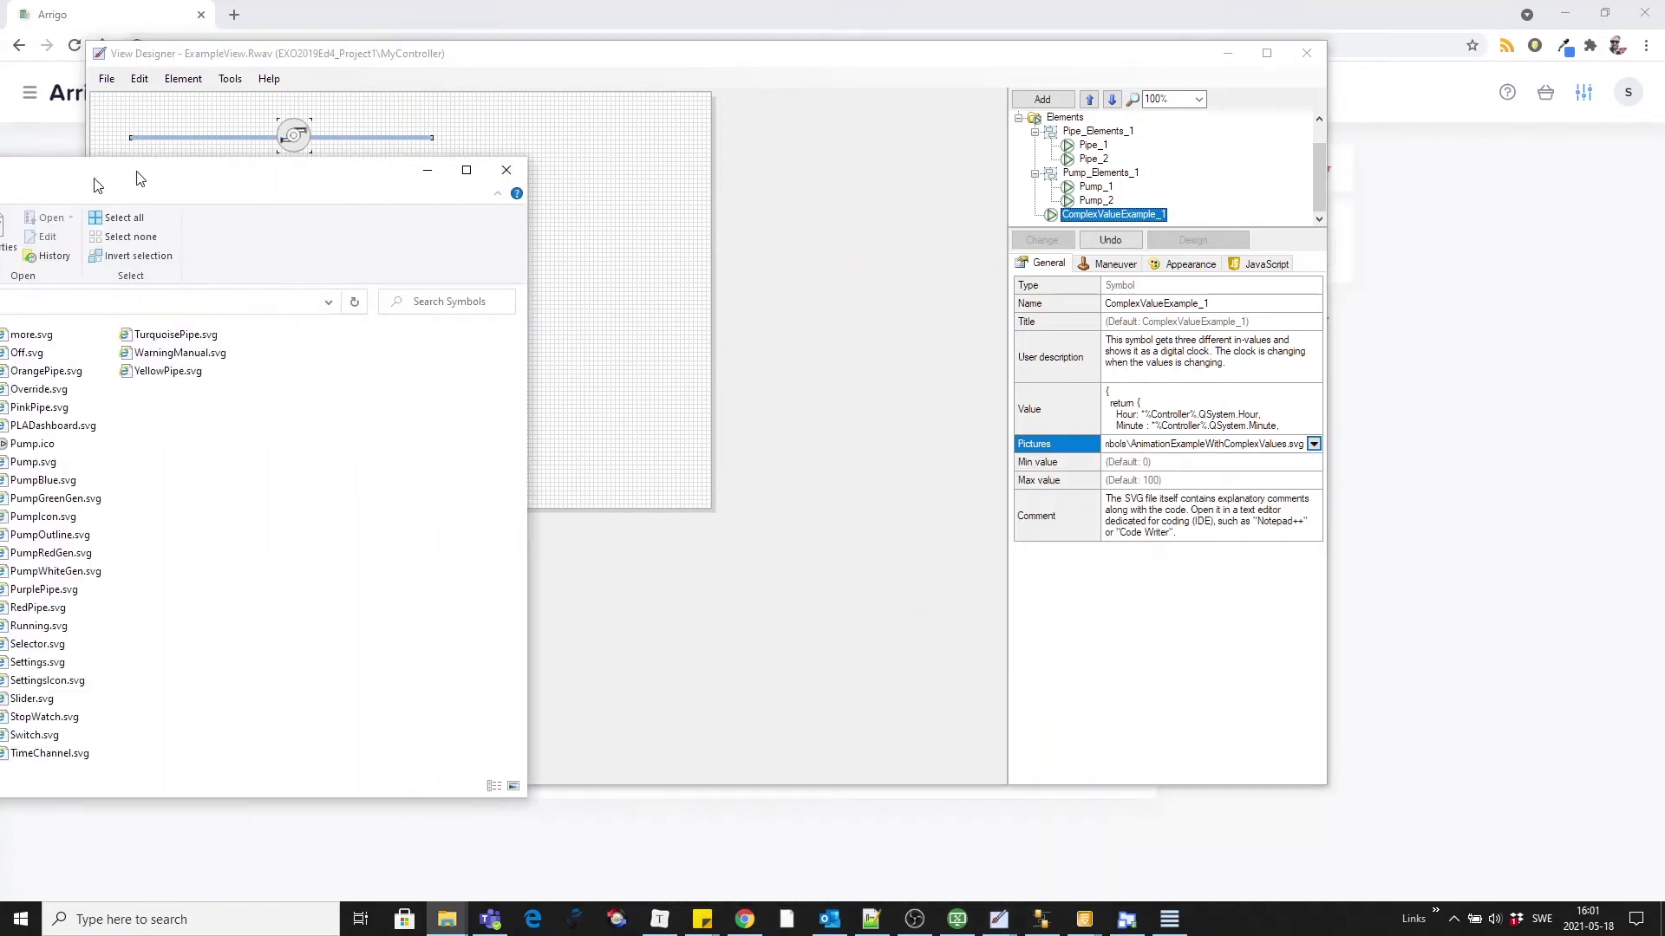
left_click_drag(871, 137, 897, 137)
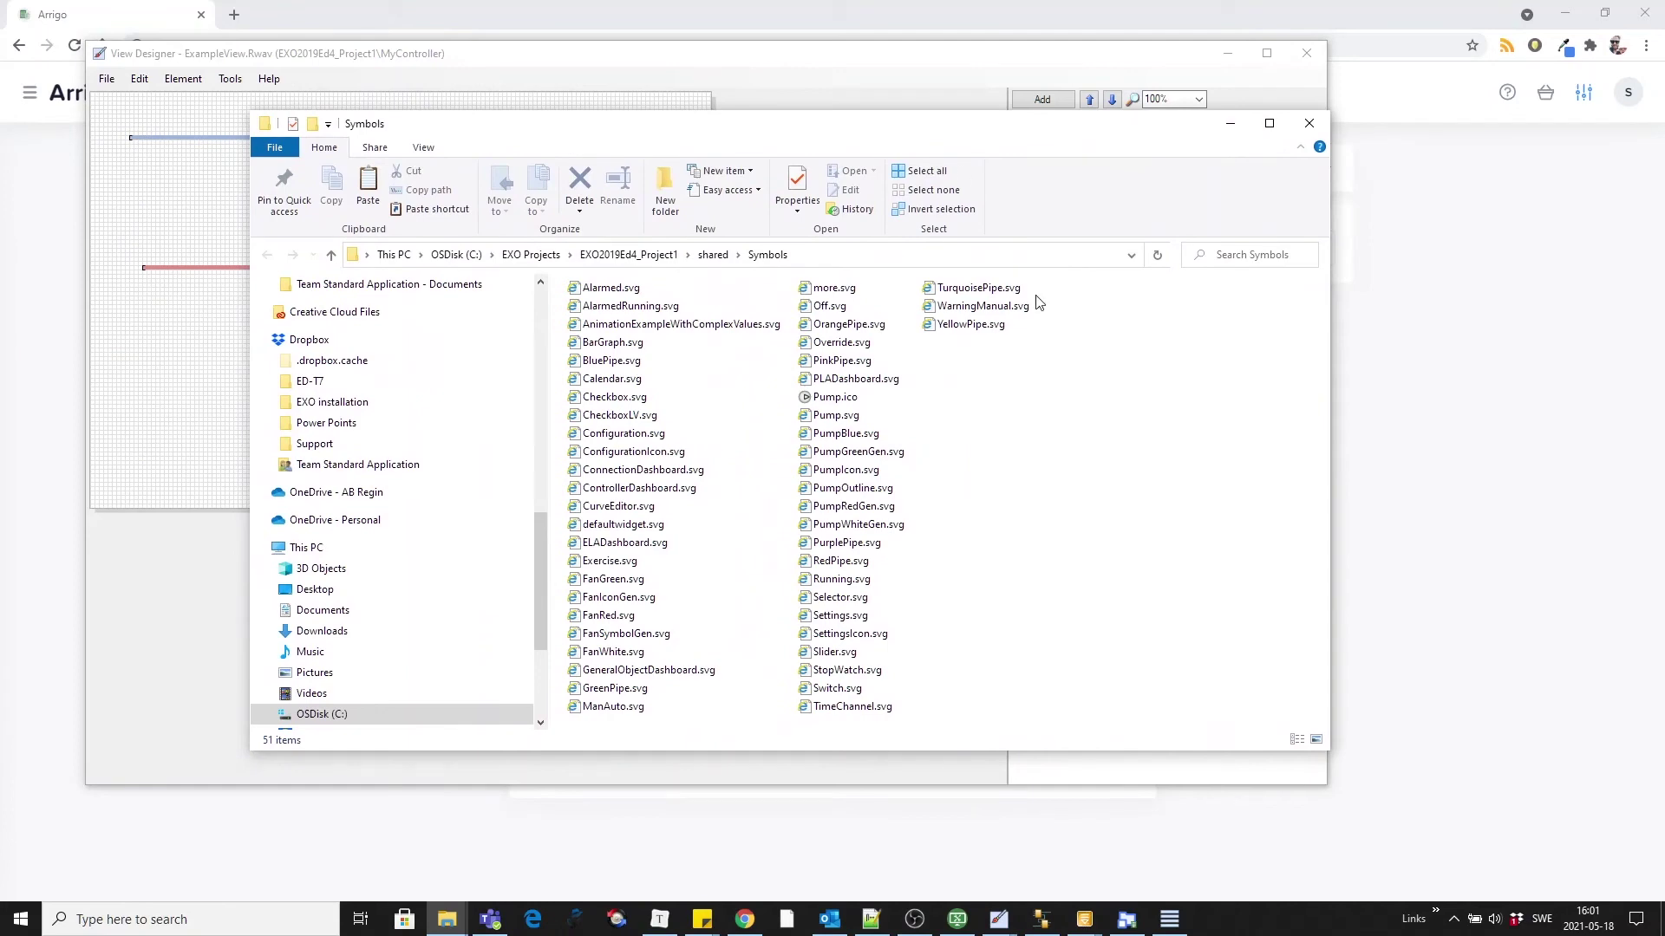
left_click(643, 324)
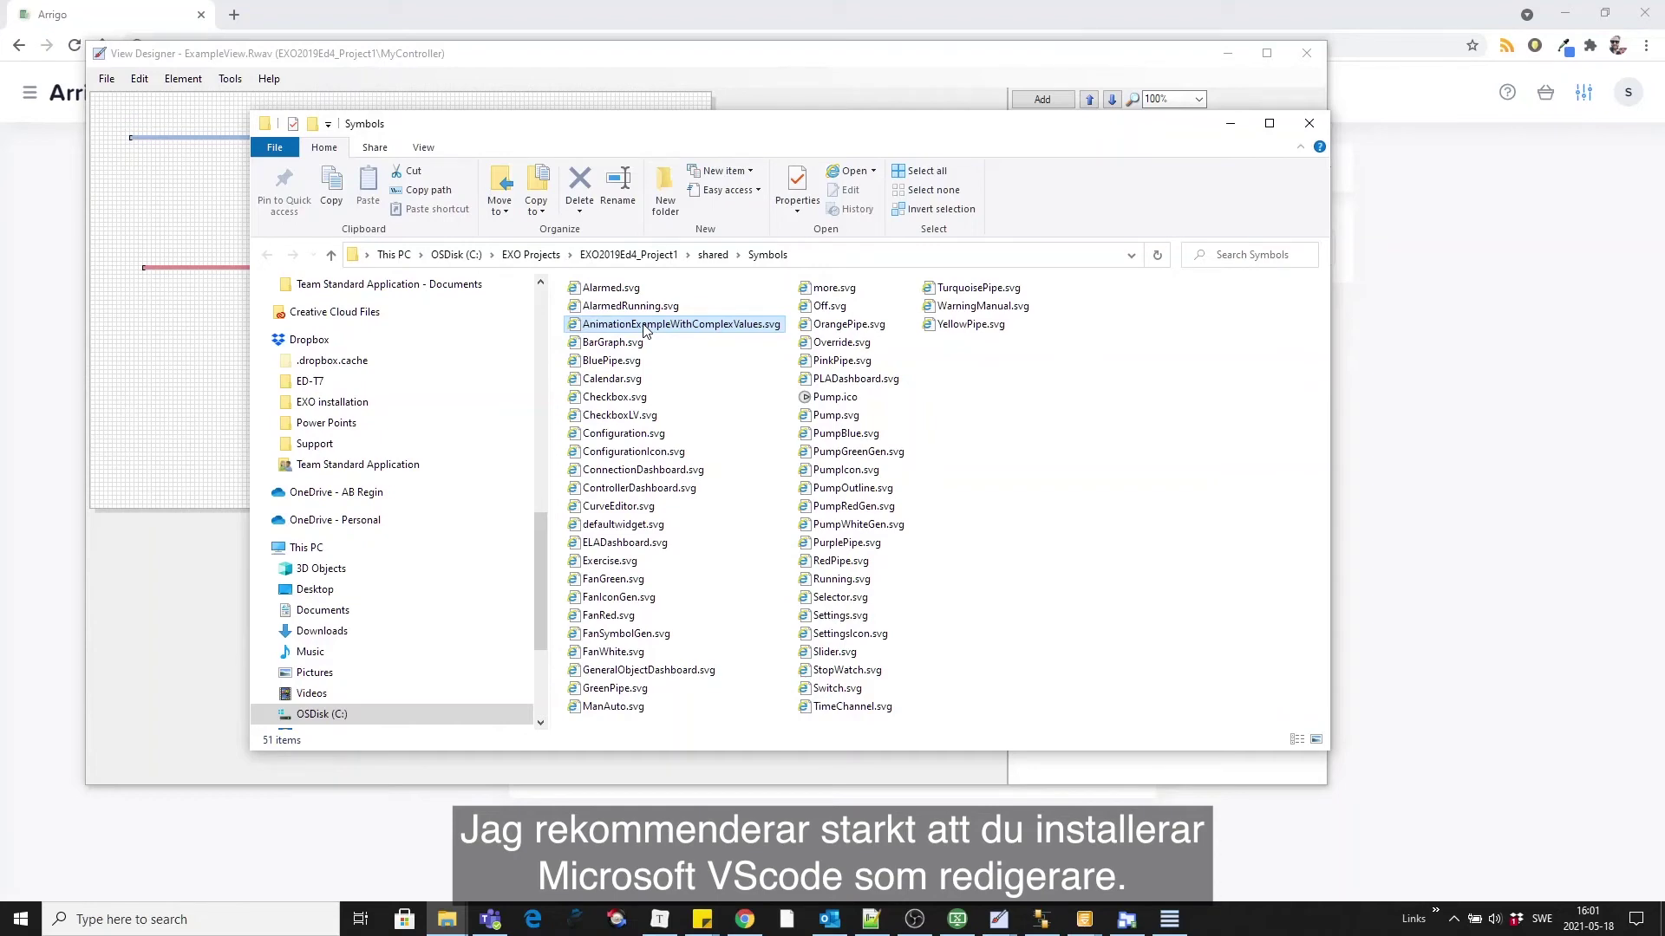
left_click(640, 325)
right_click(641, 325)
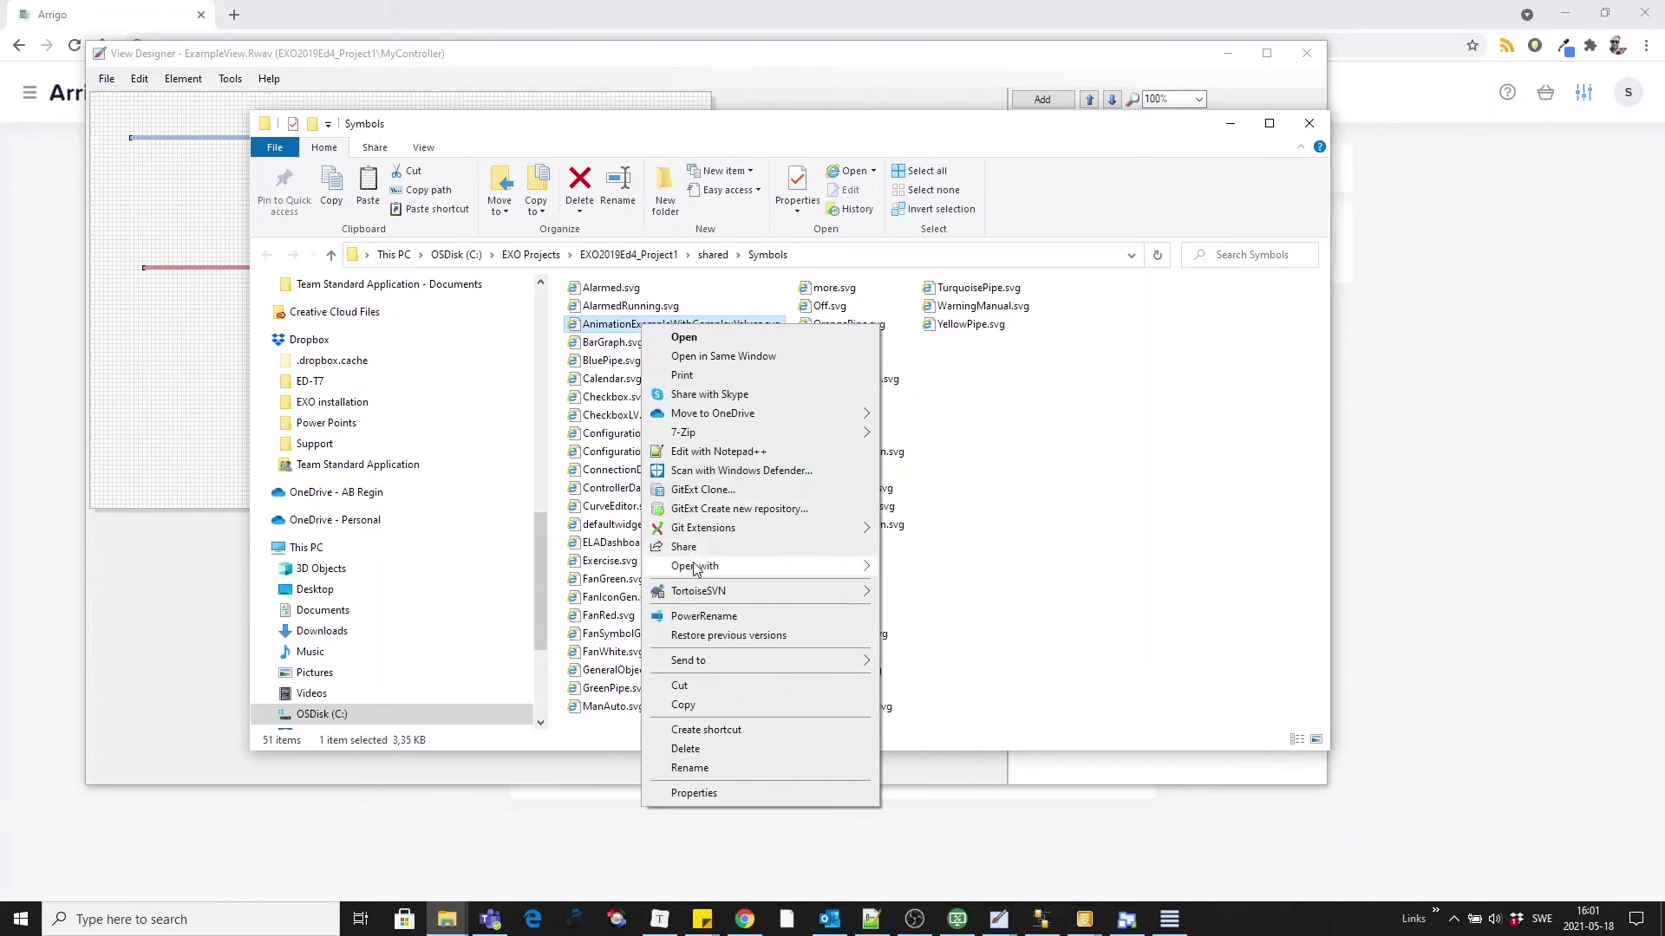
mouse_move(693, 571)
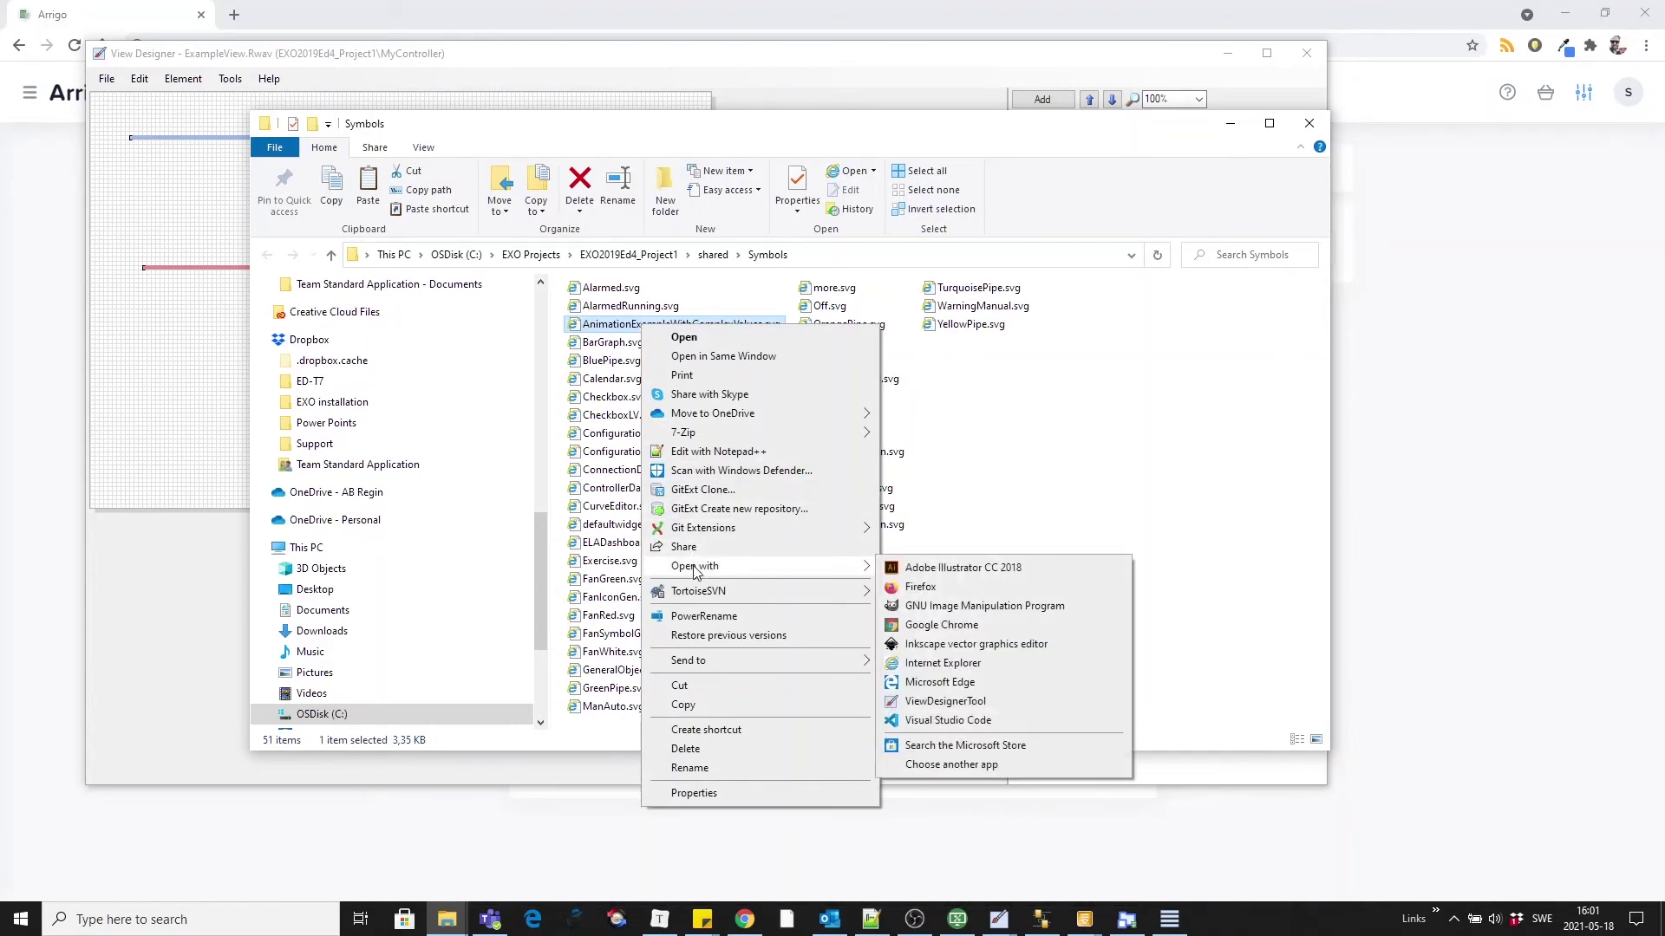
Step: Open AnimationExampleWithComplexValues.svg in Visual Studio Code and find its <style> block
left_click(954, 722)
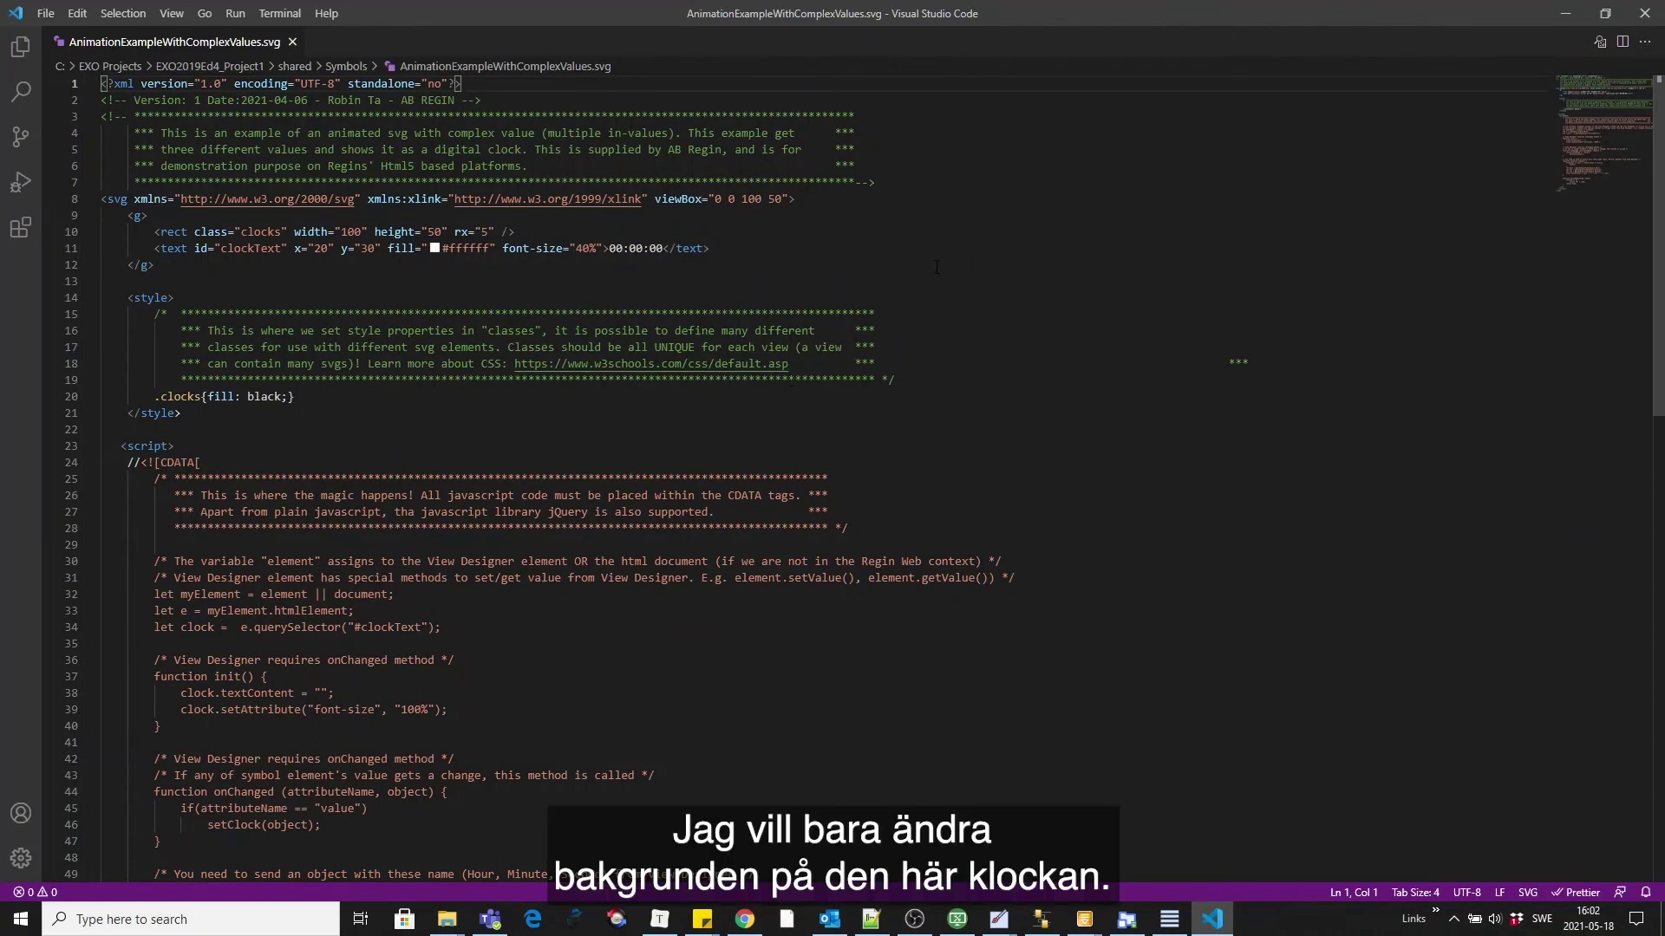
scroll(936, 267, "down", 5)
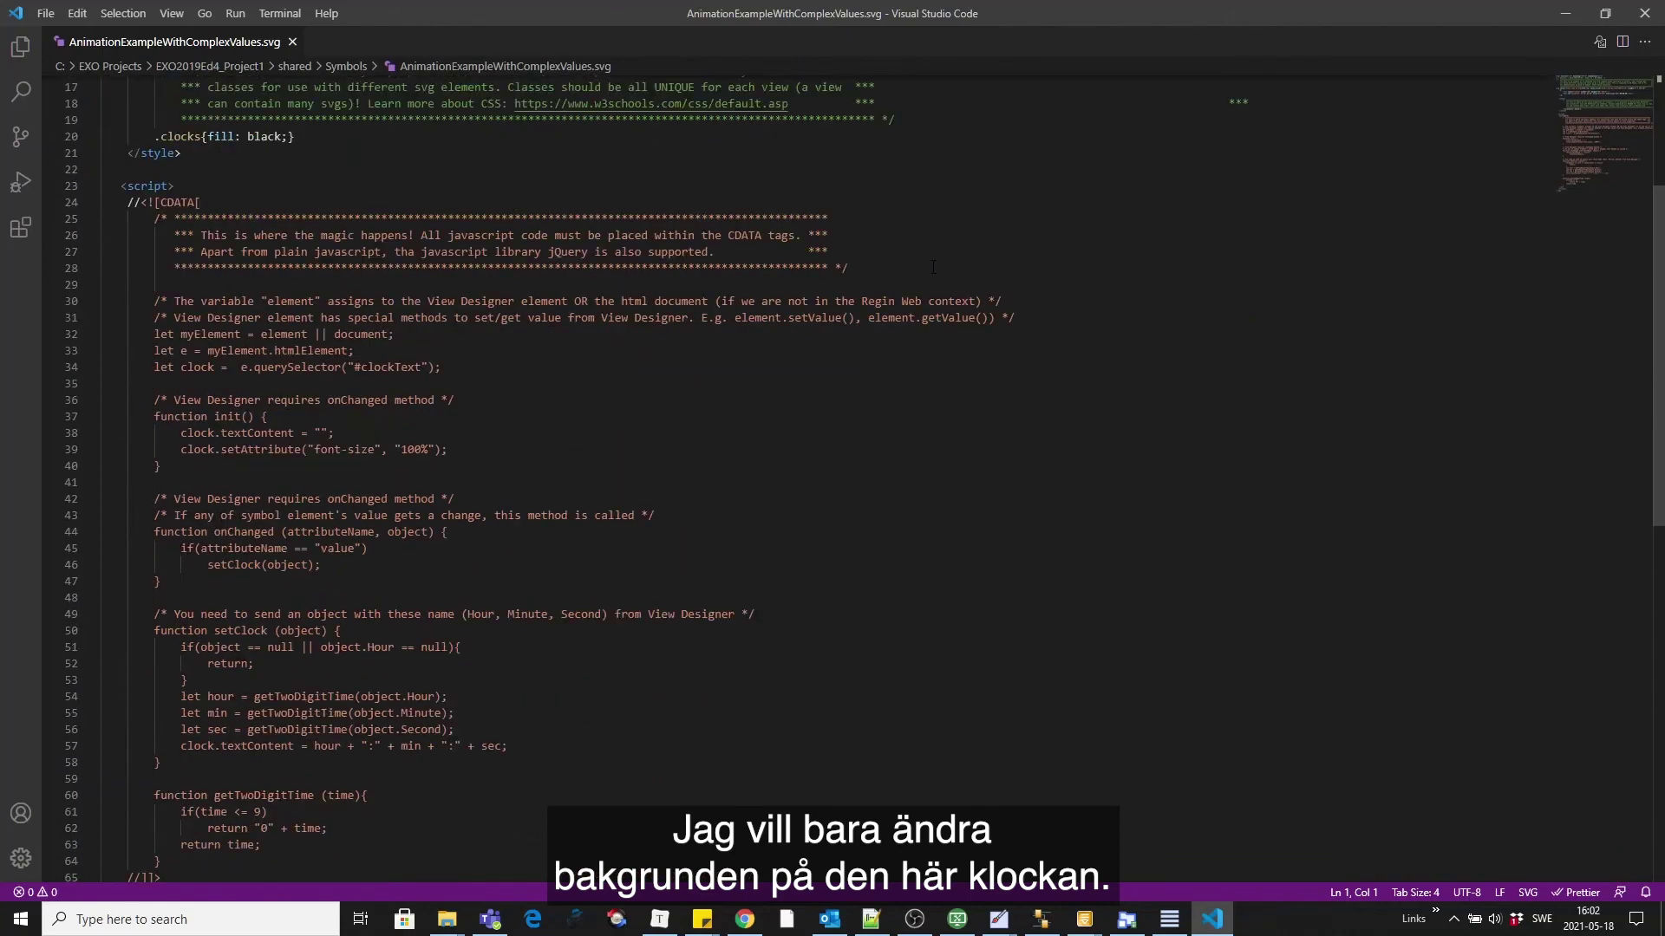
scroll(927, 265, "down", 5)
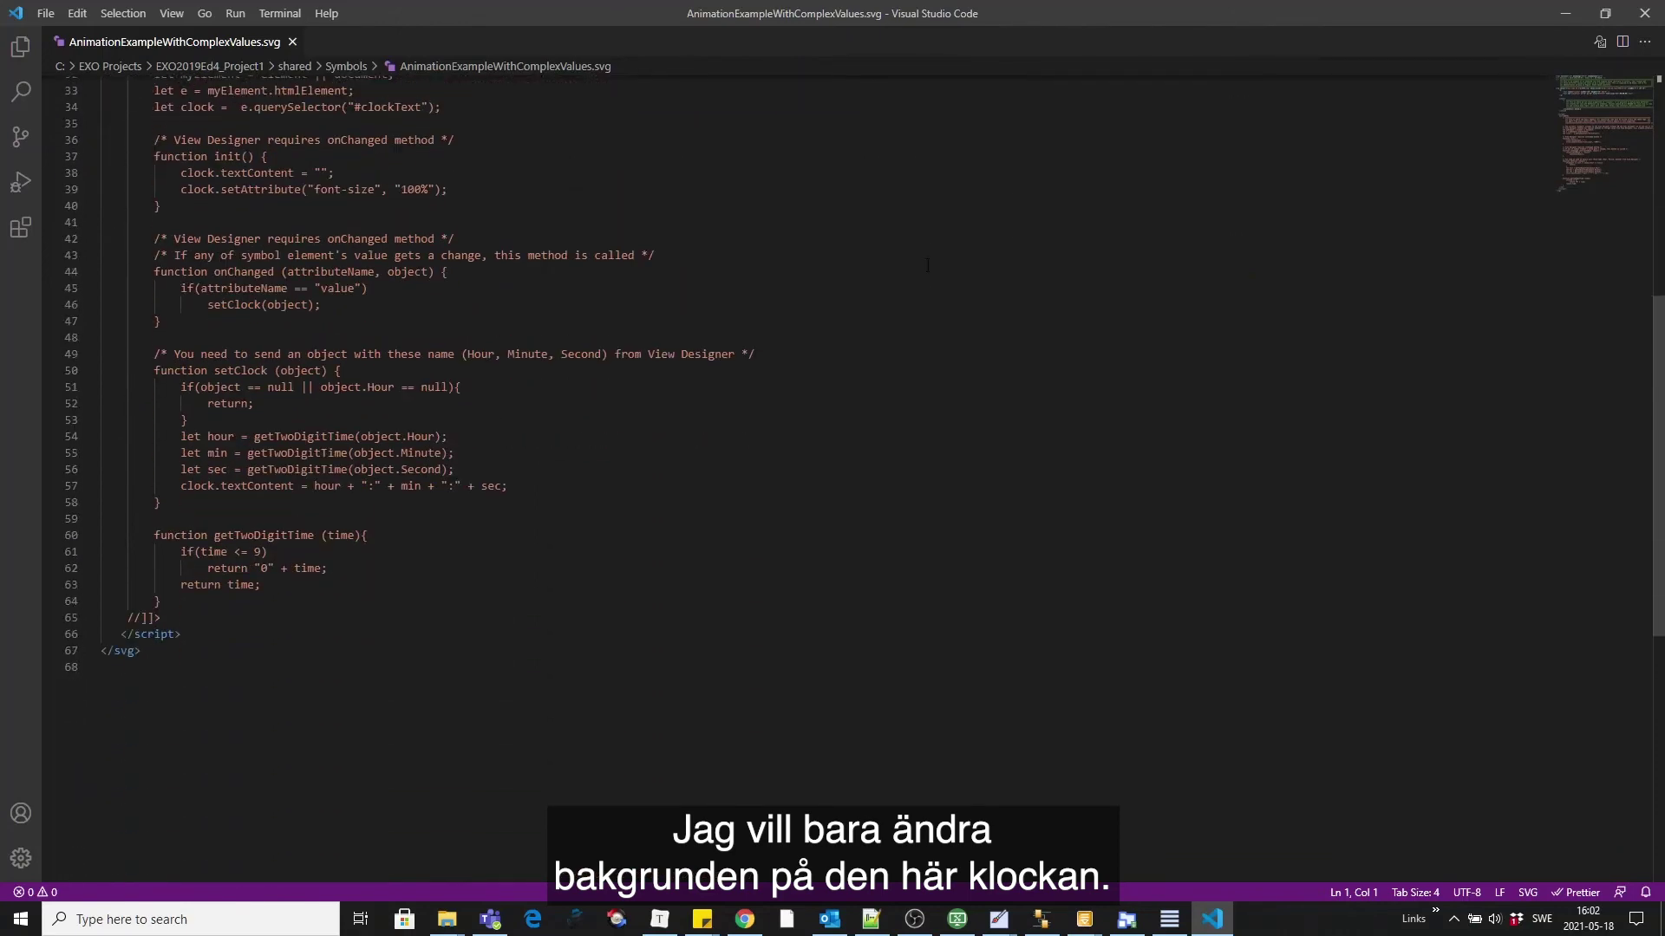
scroll(928, 265, "up", 10)
left_click(965, 297)
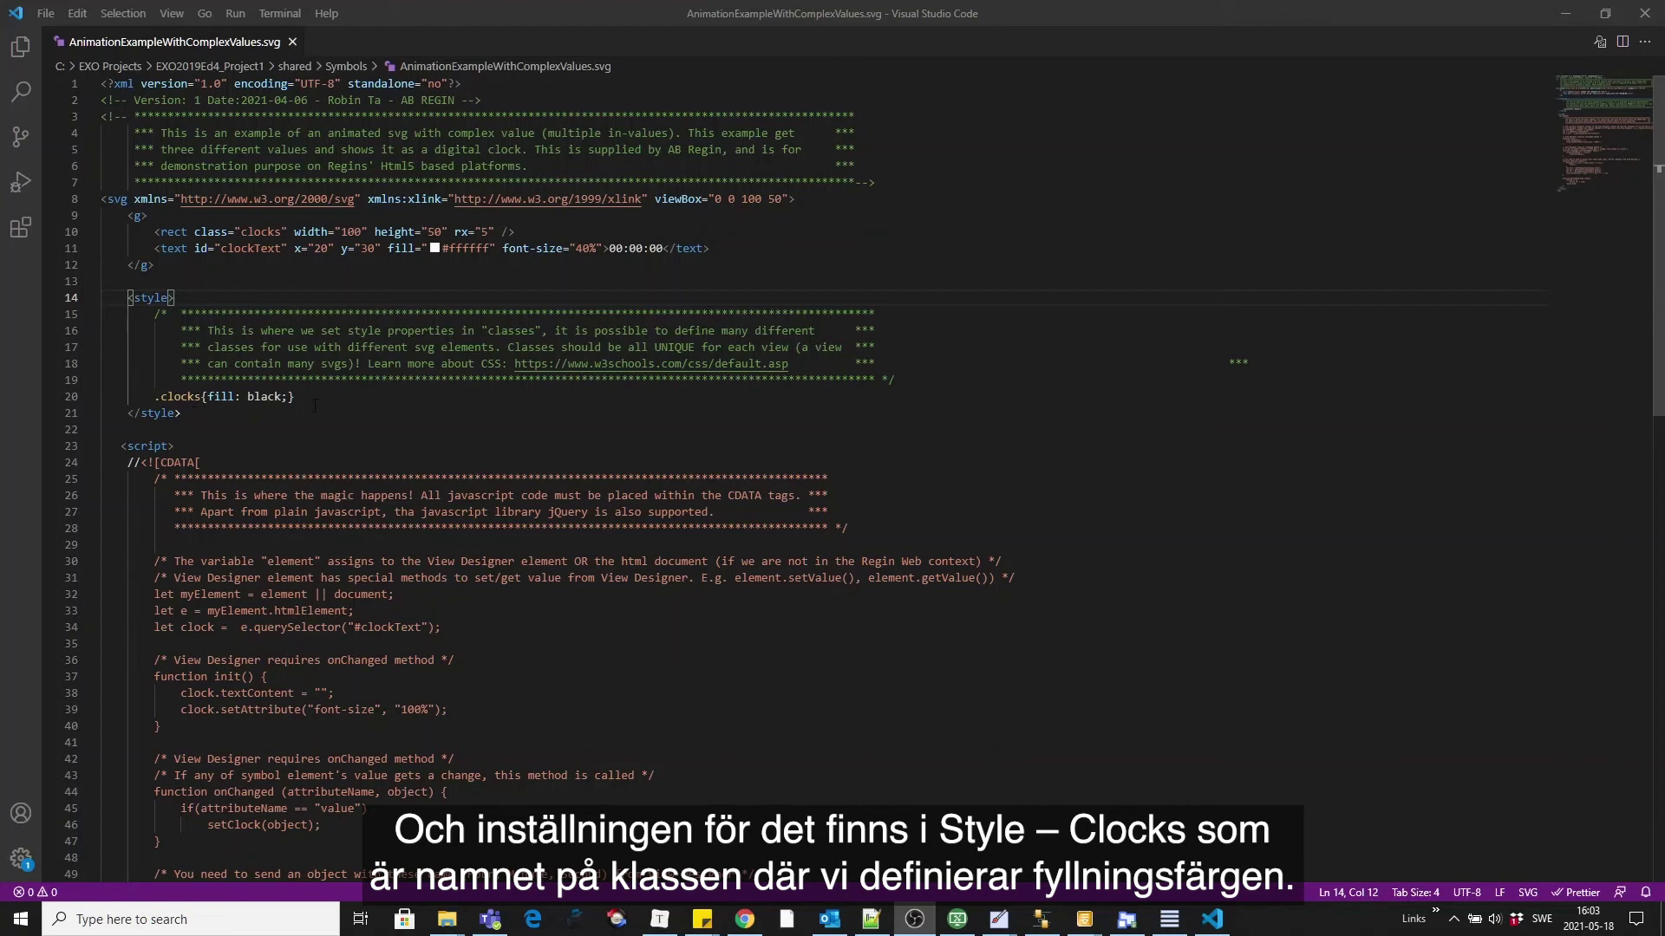
Step: Replace 'black' with 'green' in the .clocks fill rule
double_click(270, 396)
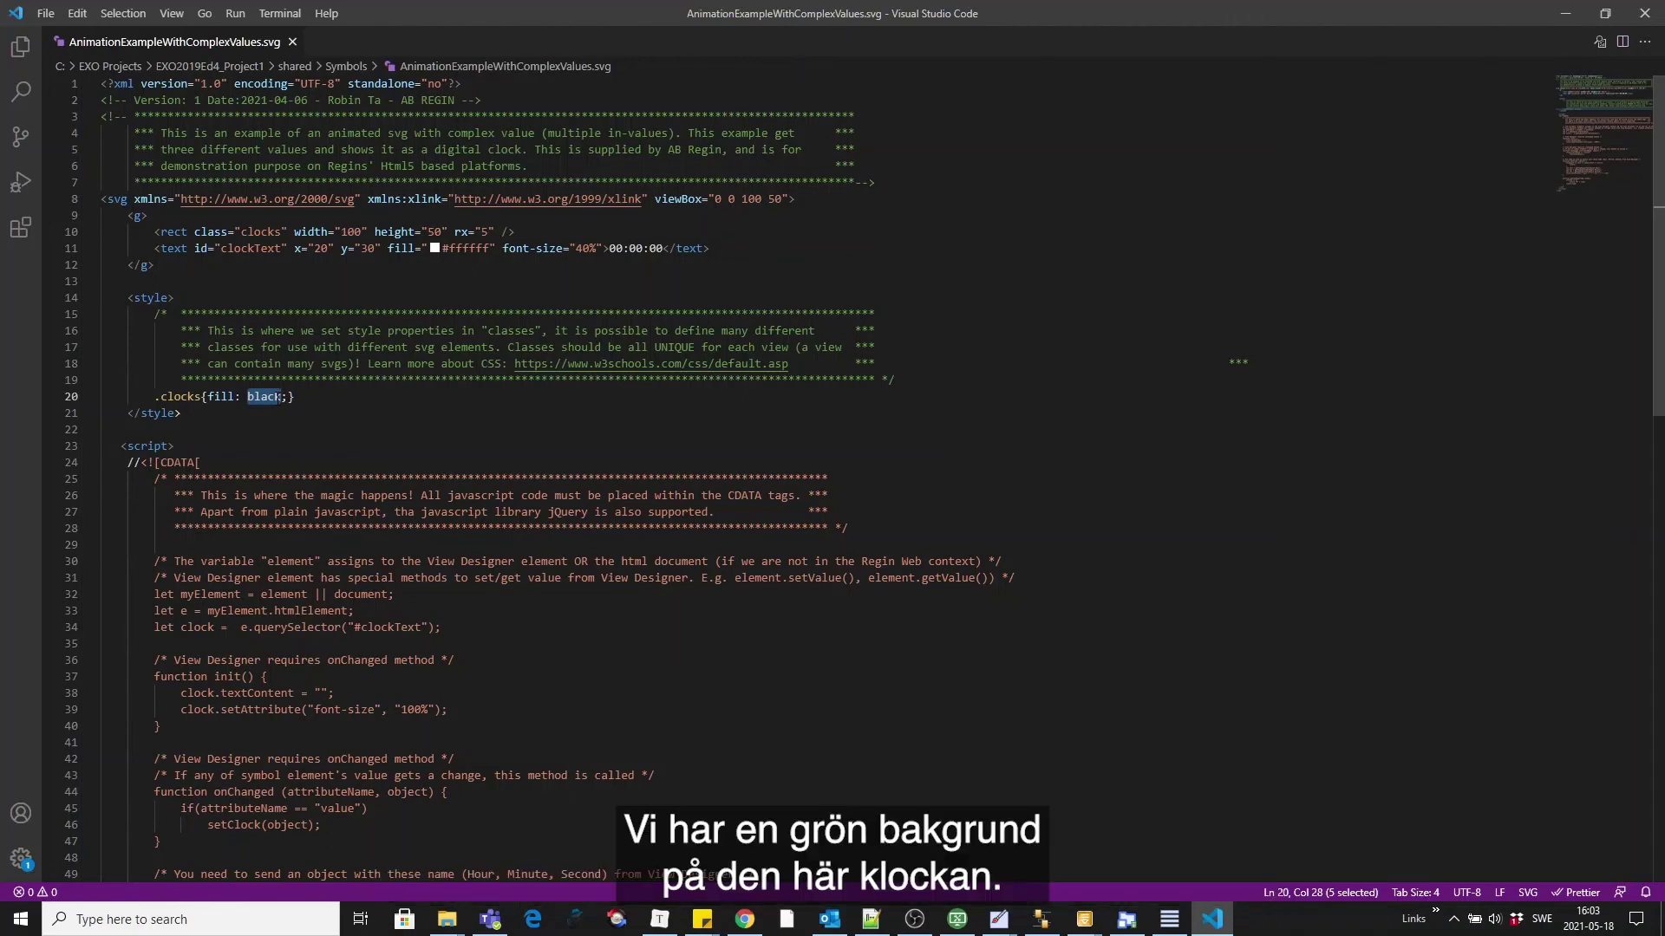
type("green")
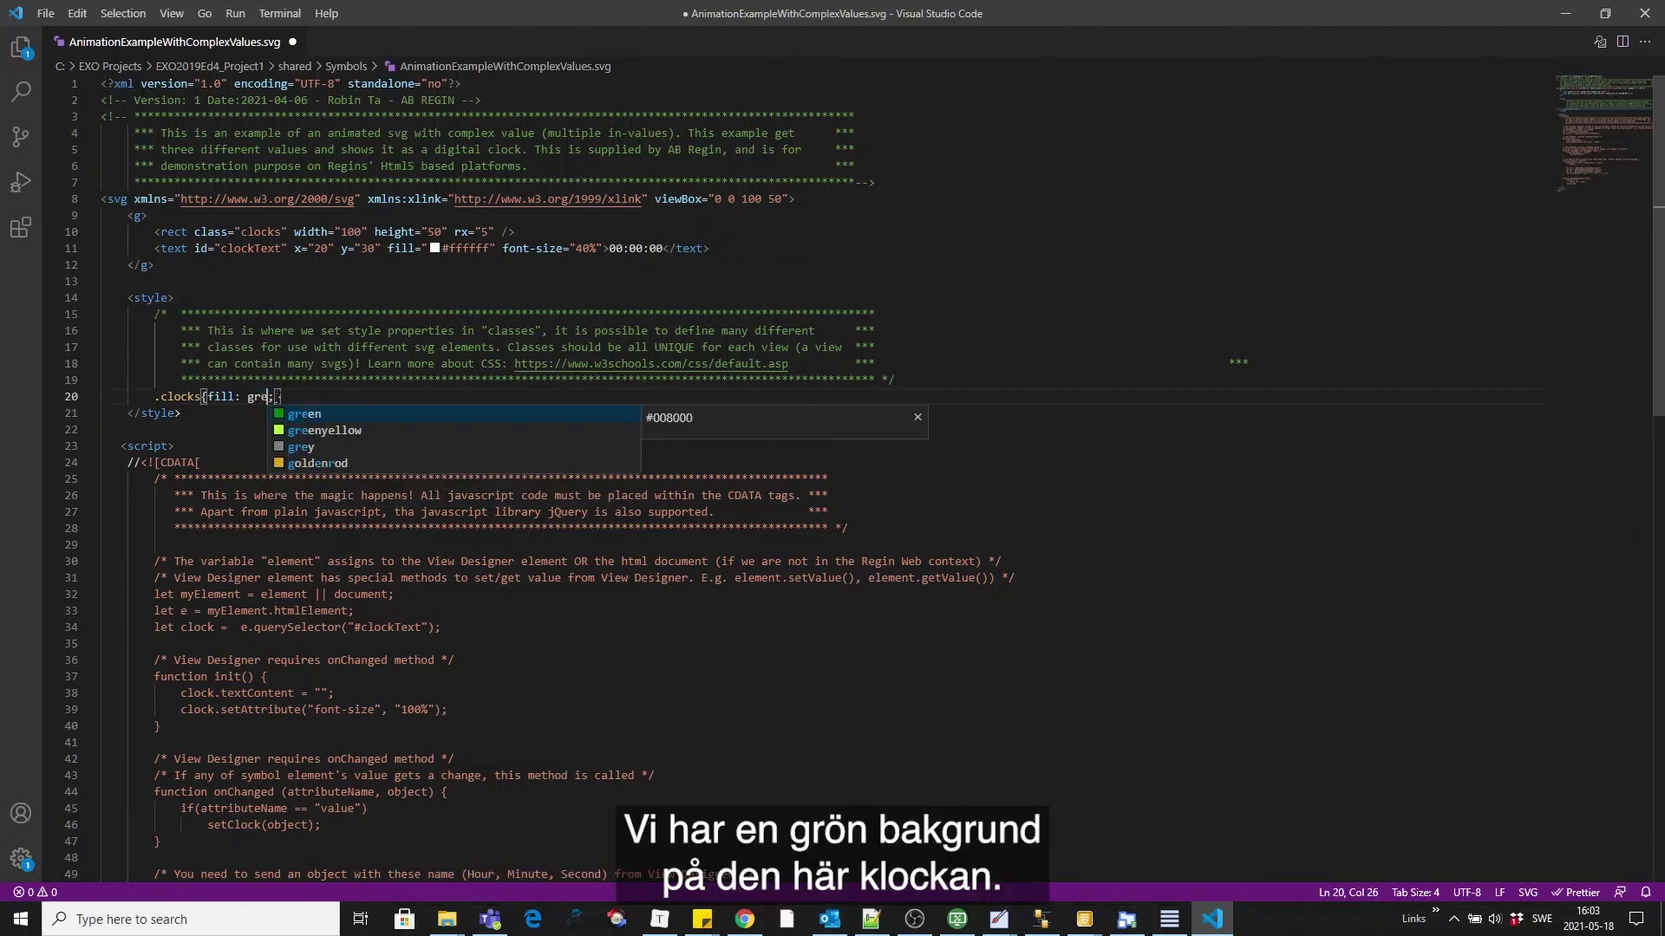
left_click(306, 395)
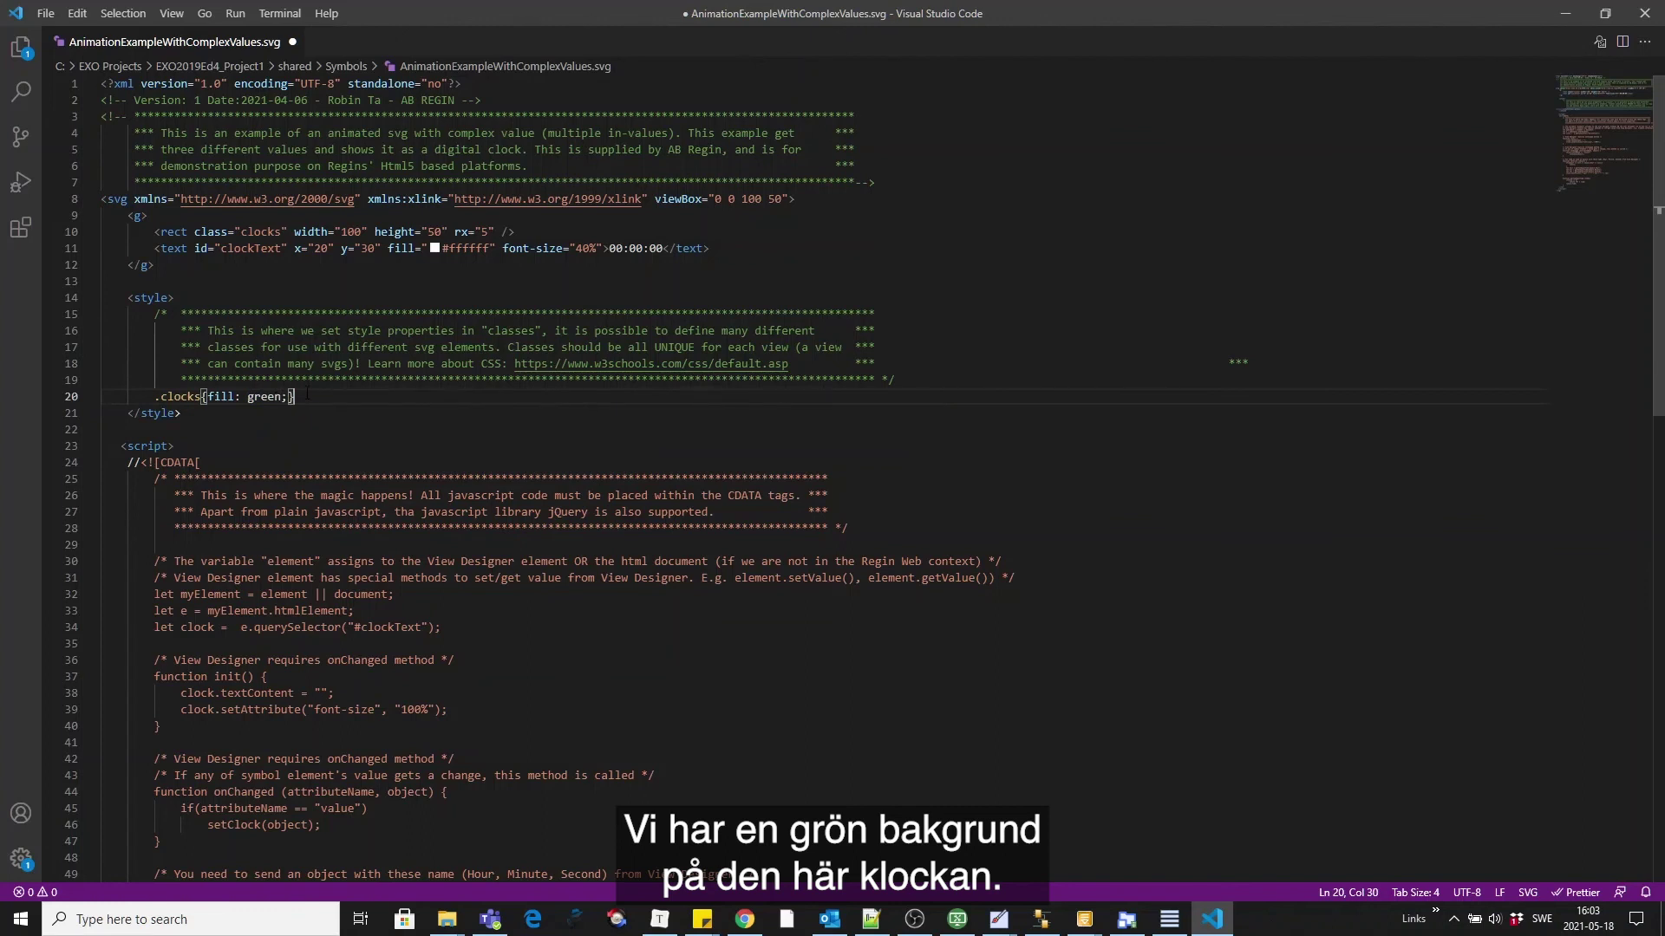
Step: Save the SVG as AnimationExampleWithComplexValues_custom.svg in the Symbols folder
left_click(43, 13)
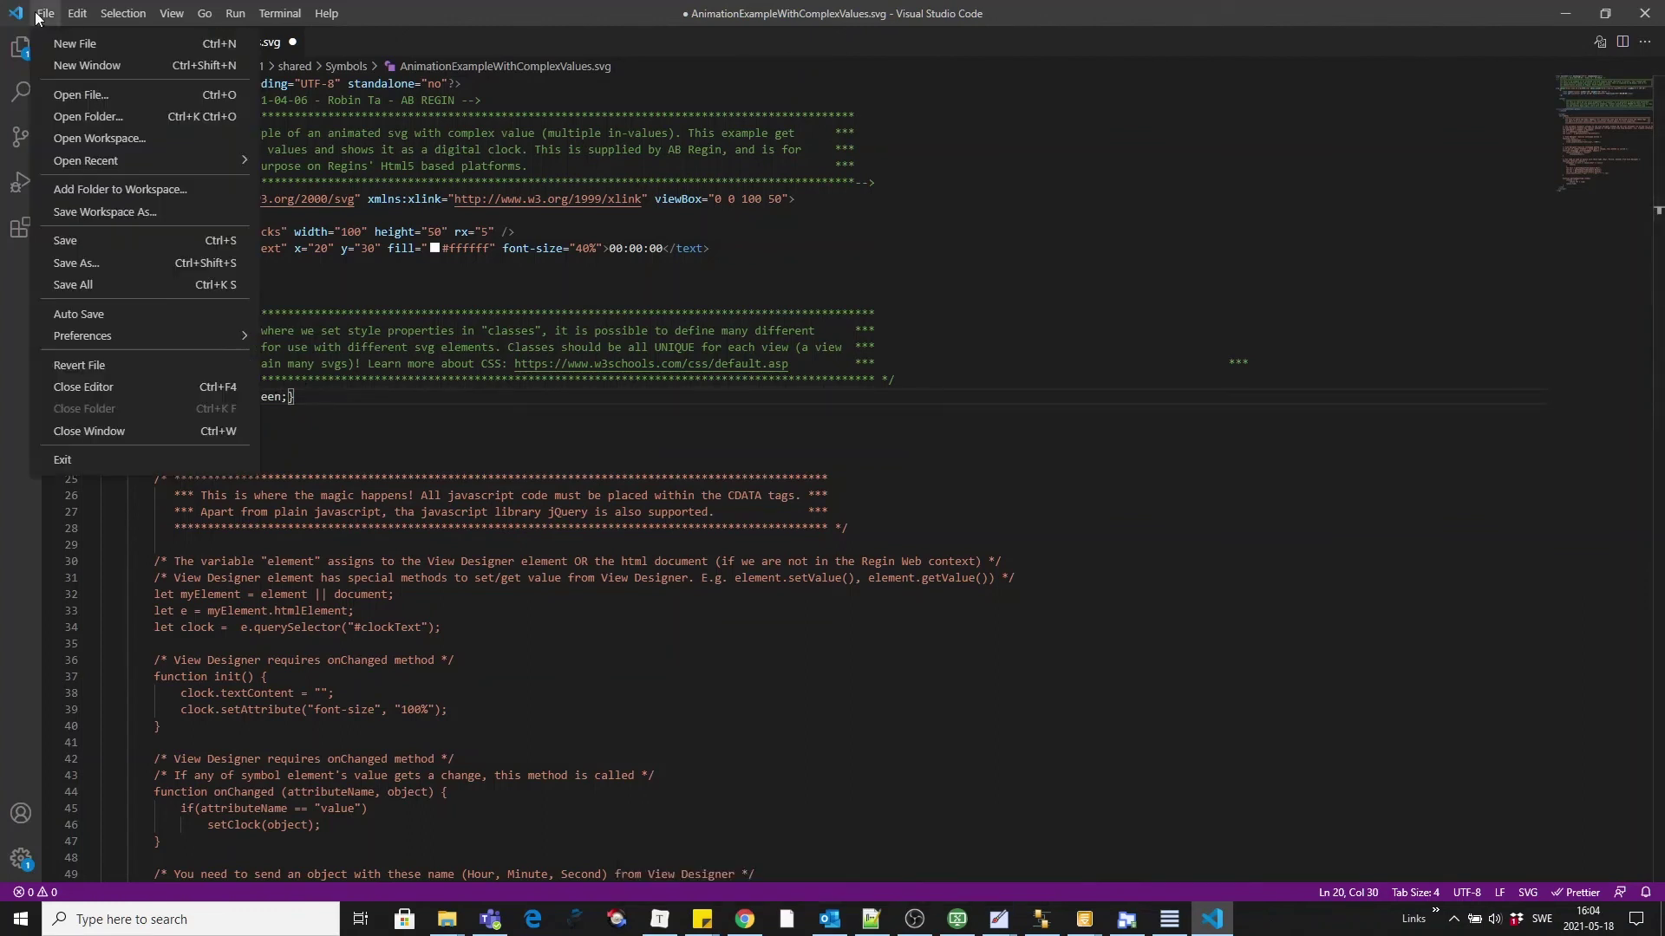
left_click(111, 264)
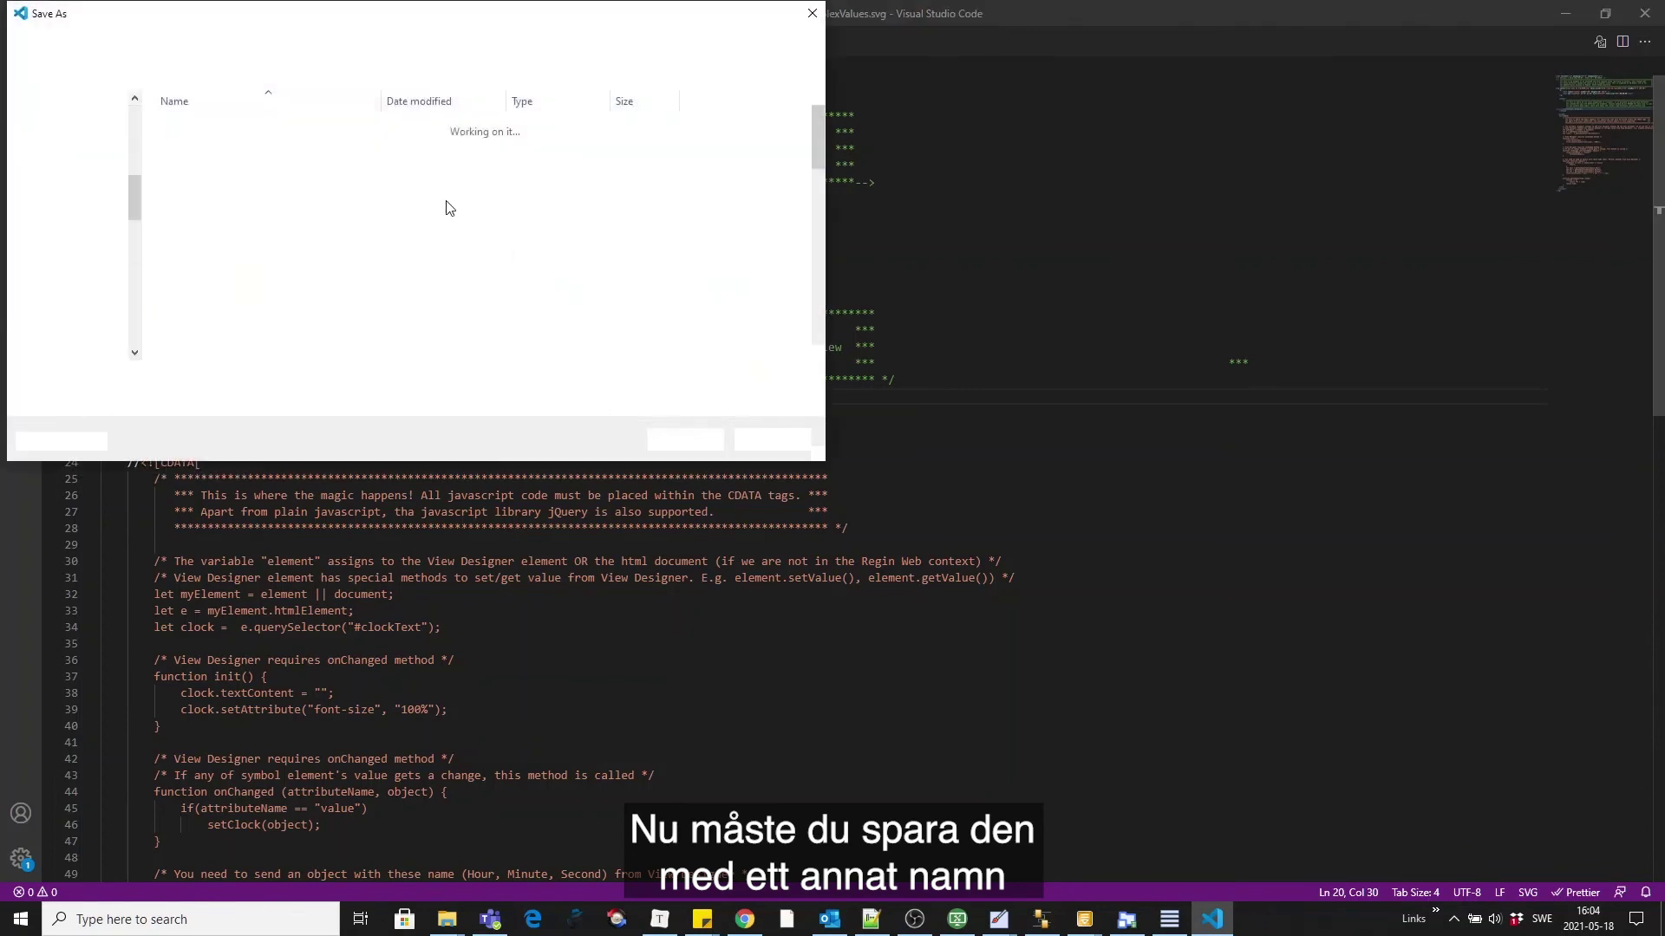
left_click(300, 379)
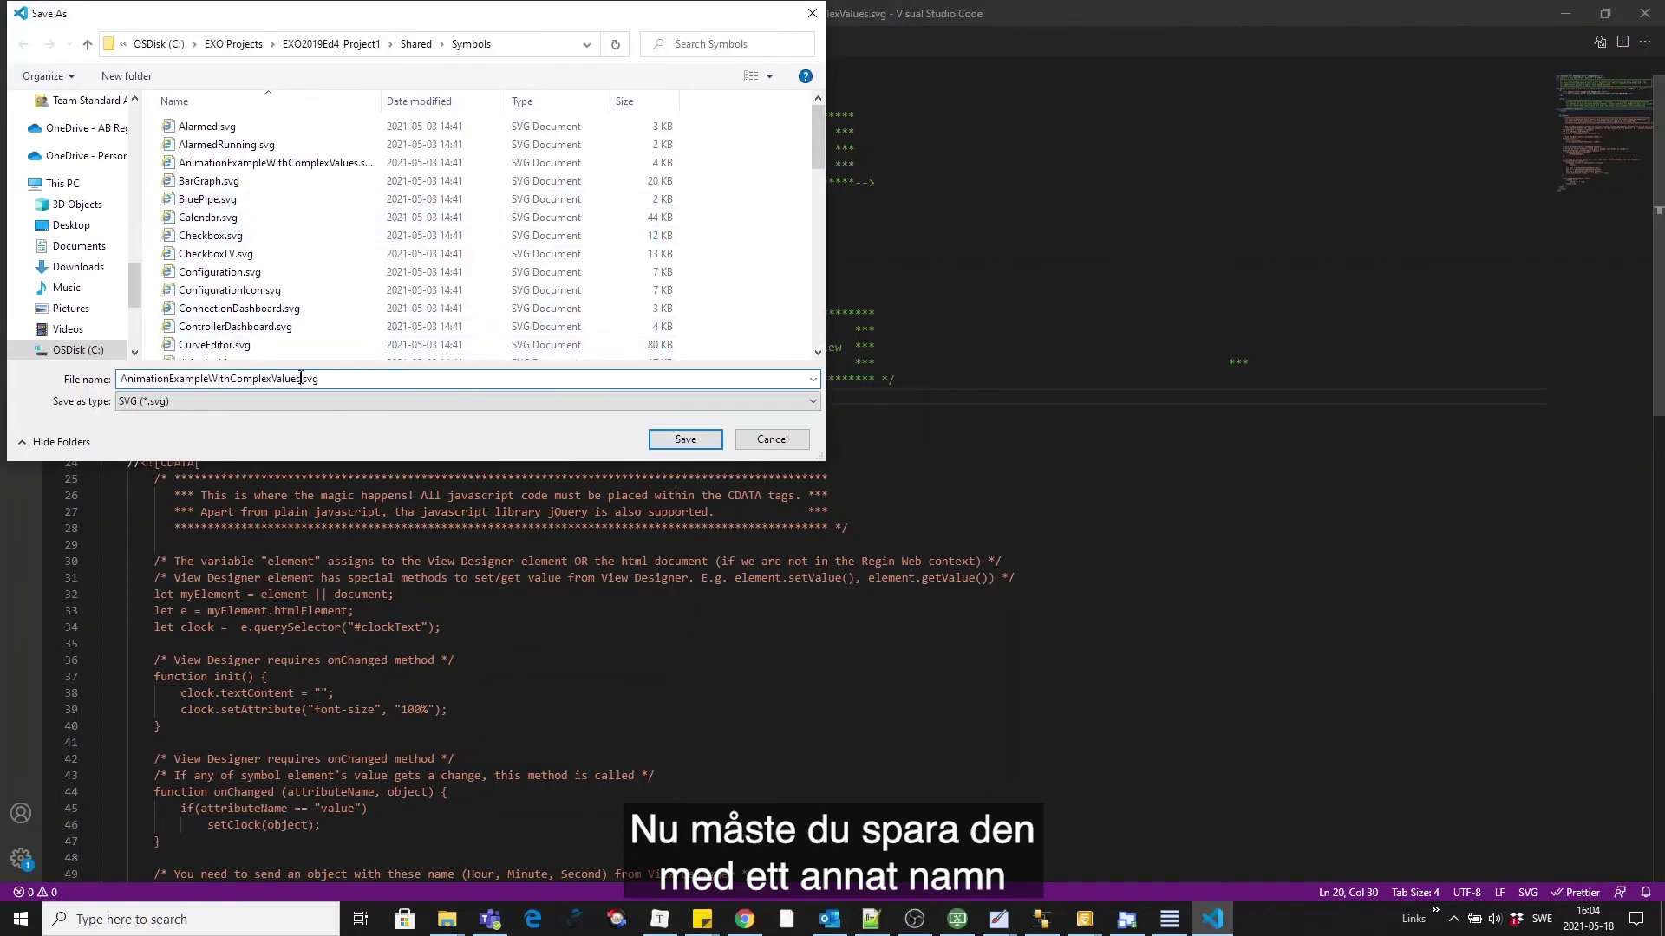
type("_custom")
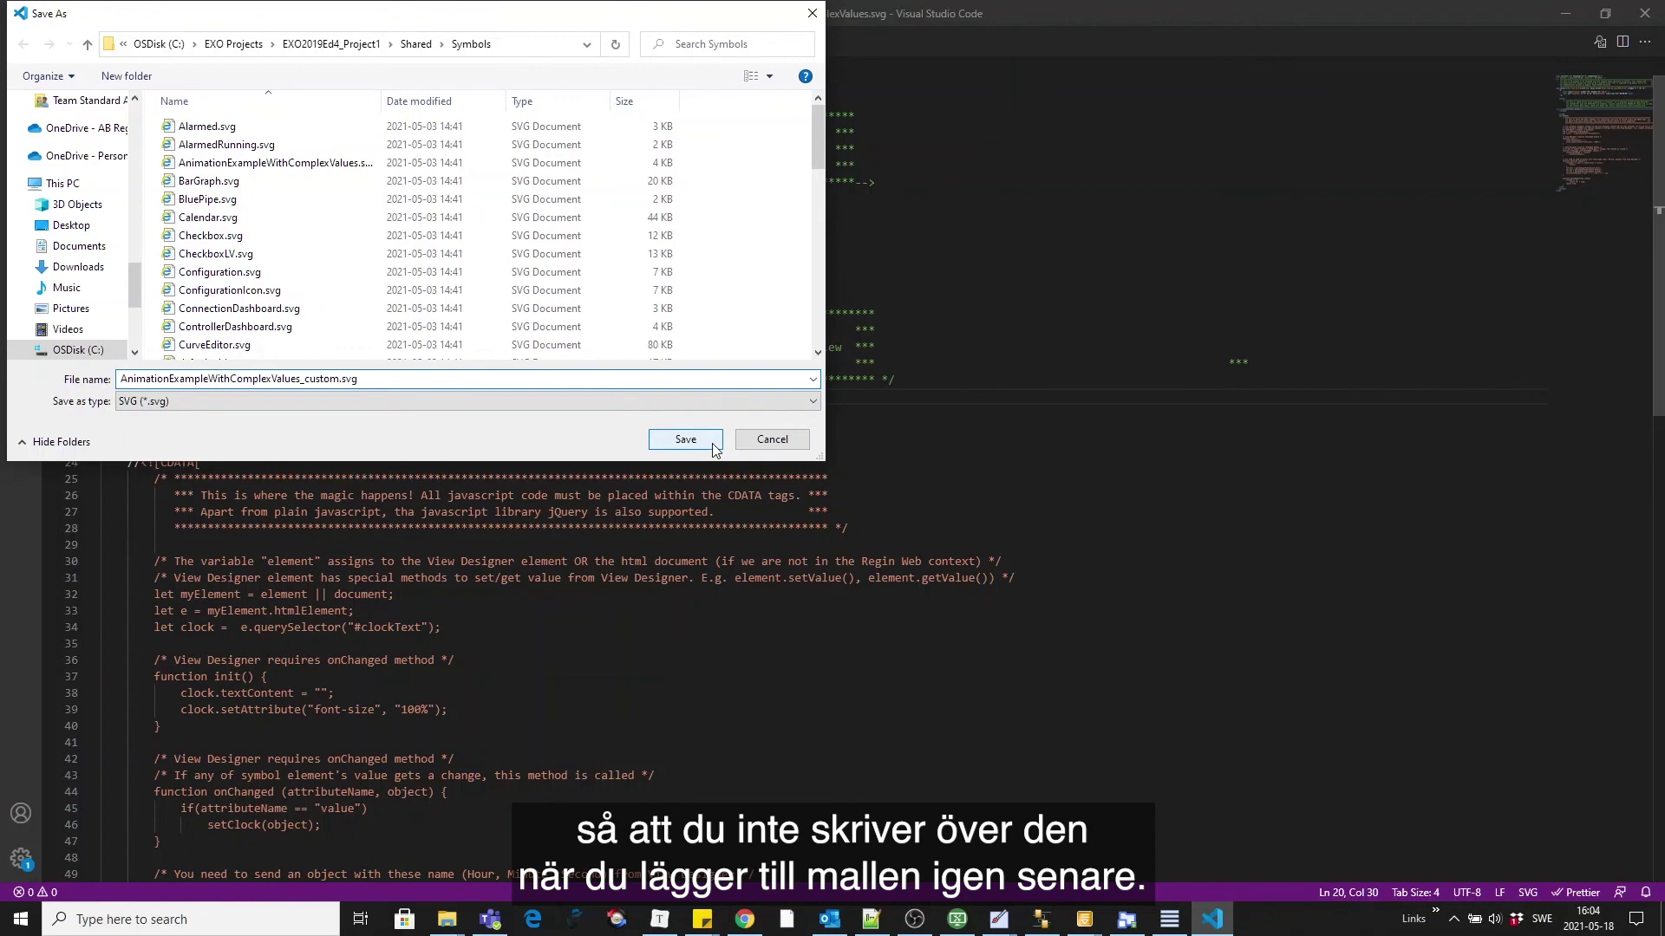
left_click(713, 448)
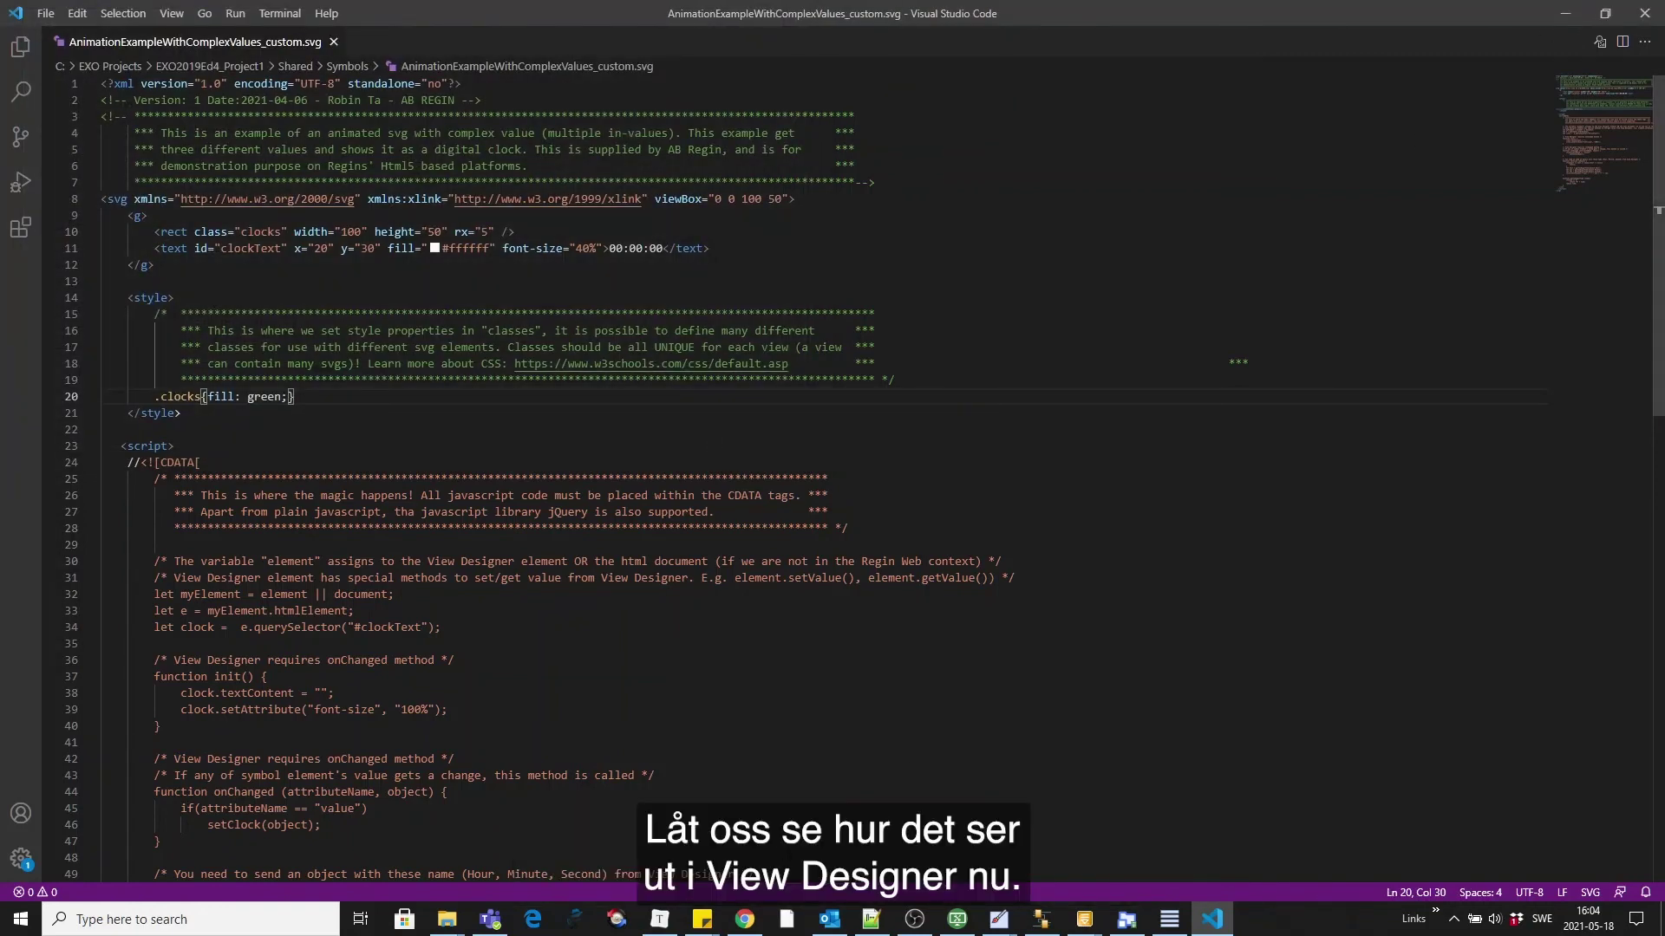
Step: Set the clock's Pictures file to AnimationExampleWithComplexValues_custom.svg and check its green background
left_click(999, 919)
left_click(1059, 858)
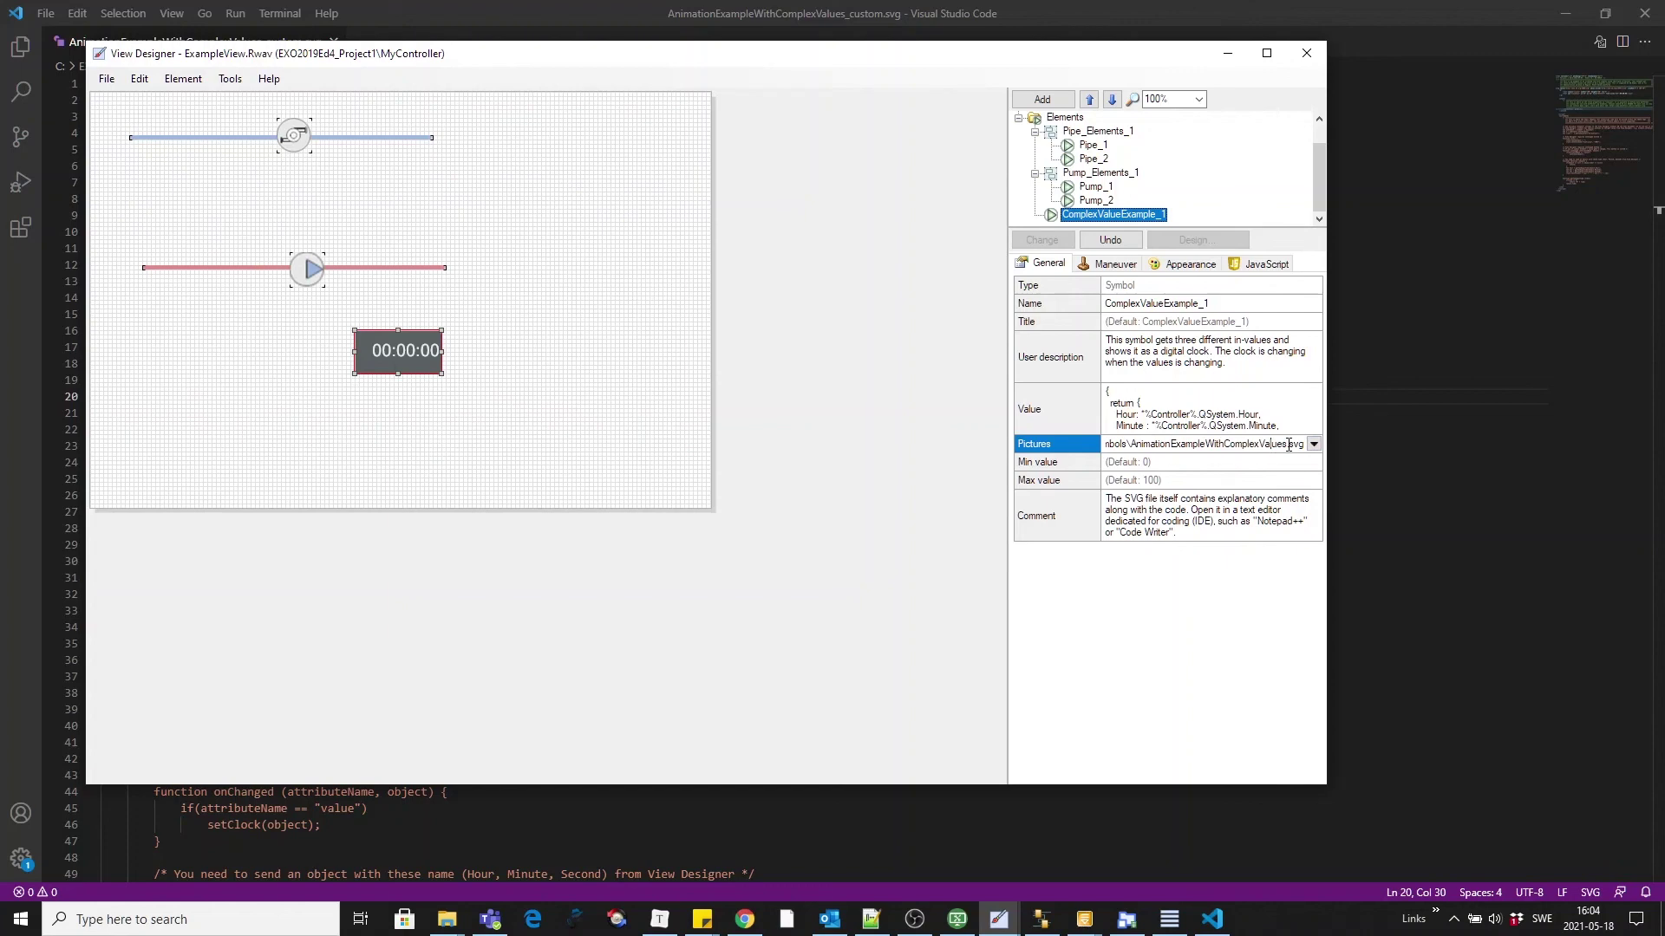
type("_custo")
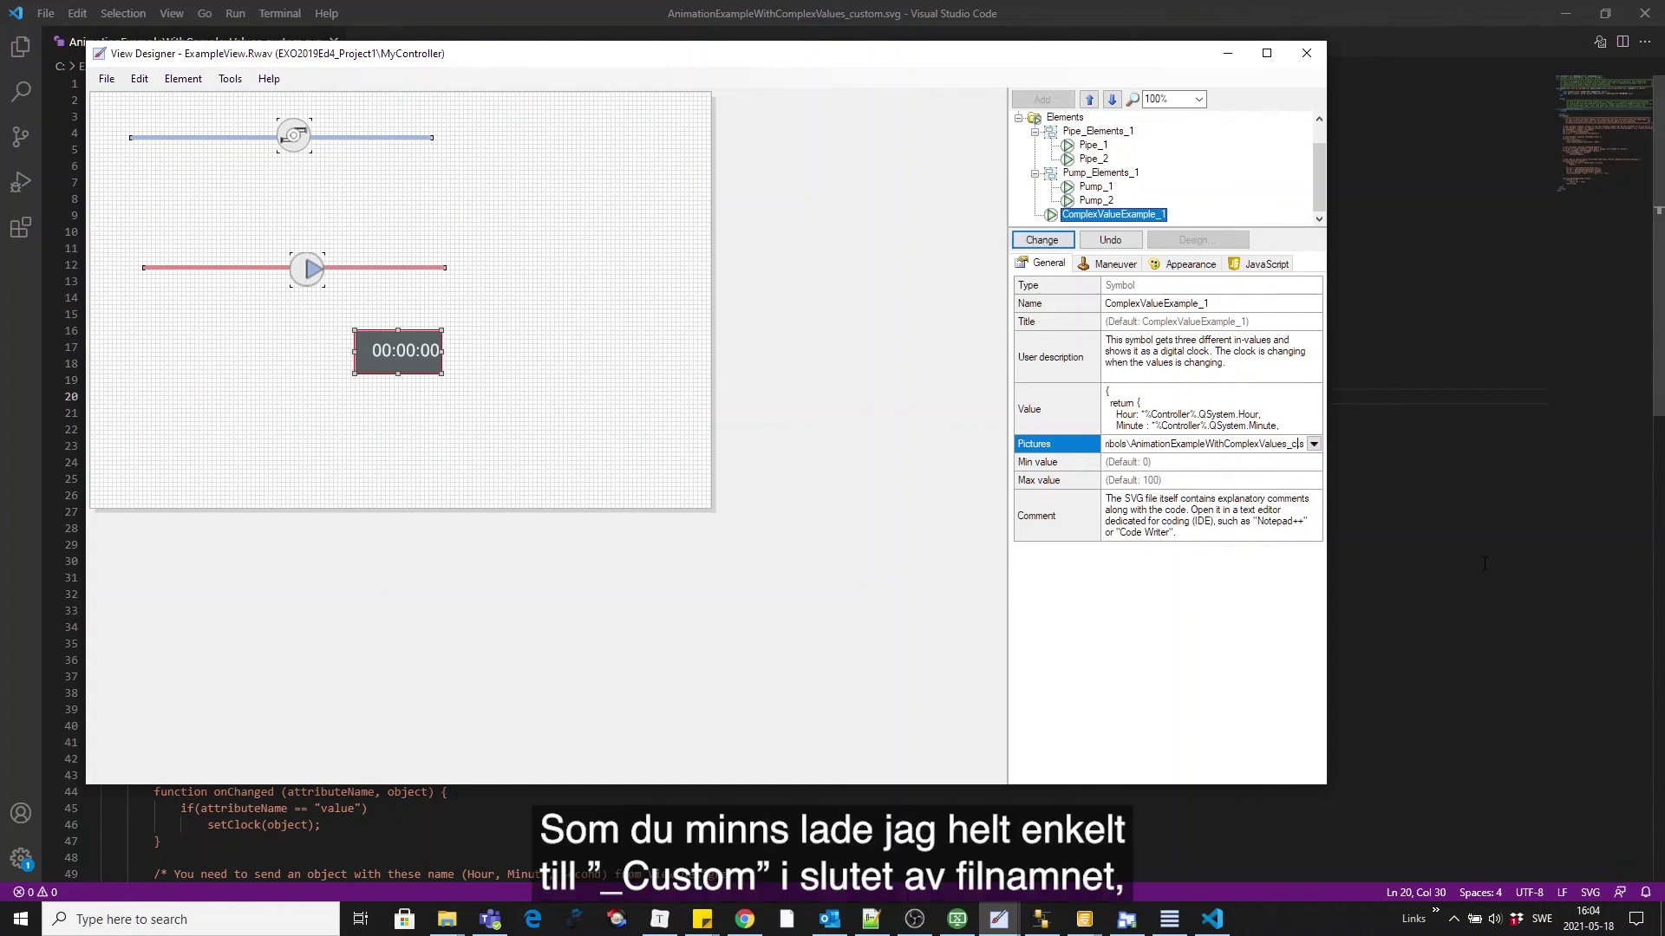
type("m.")
key("Return")
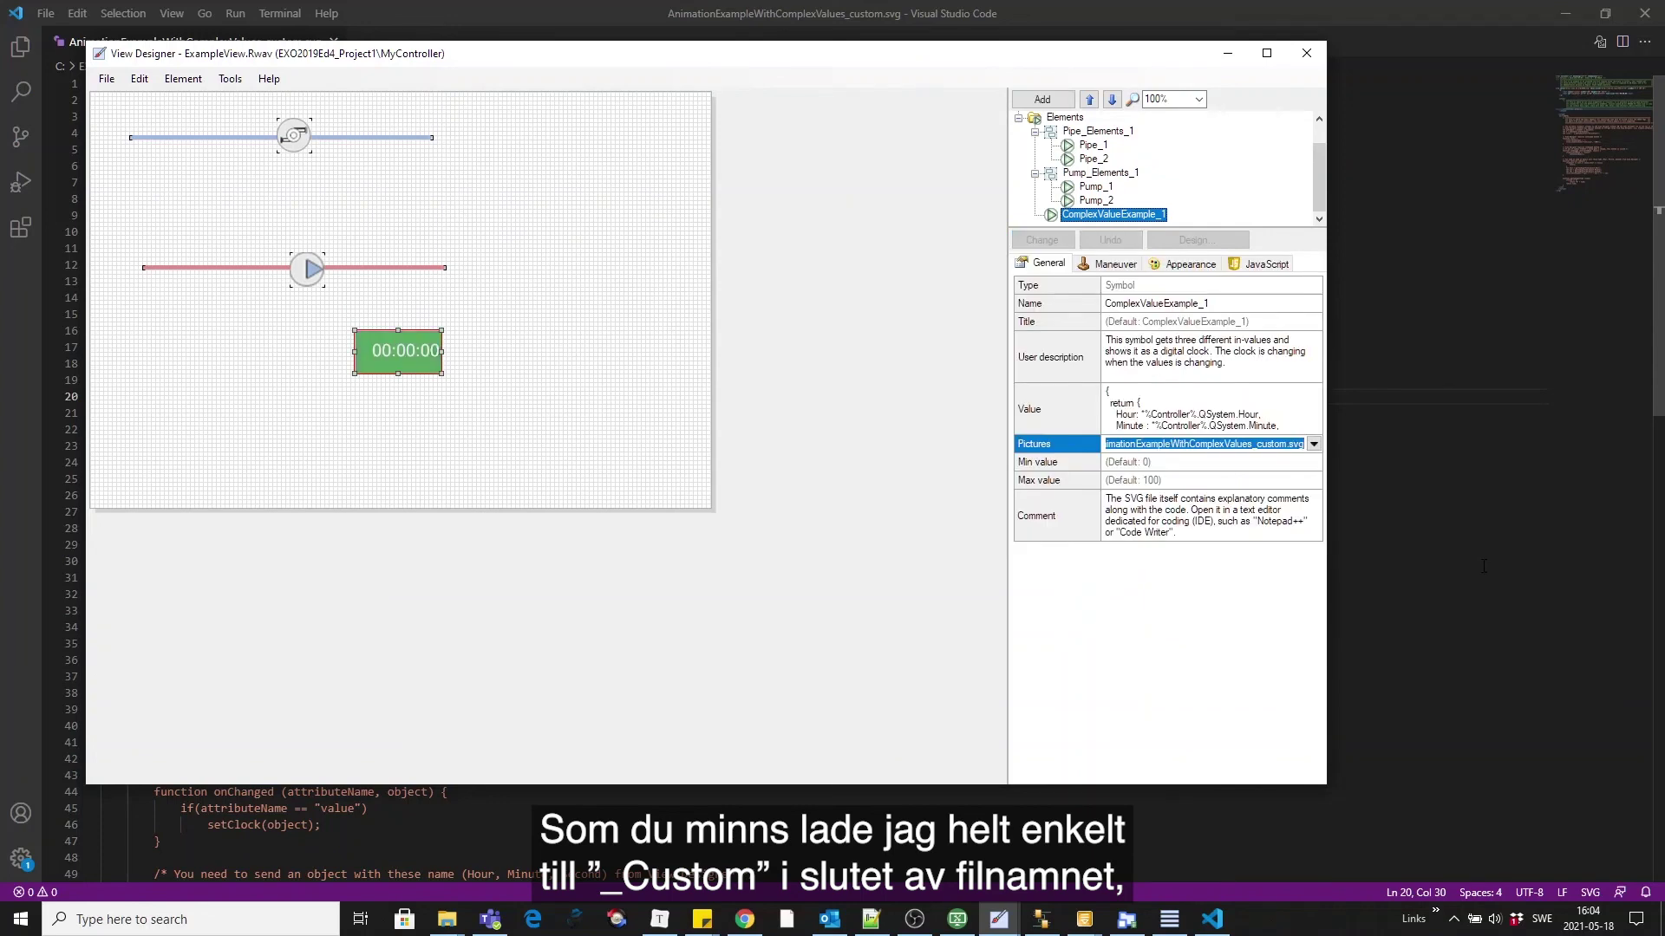
left_click(632, 335)
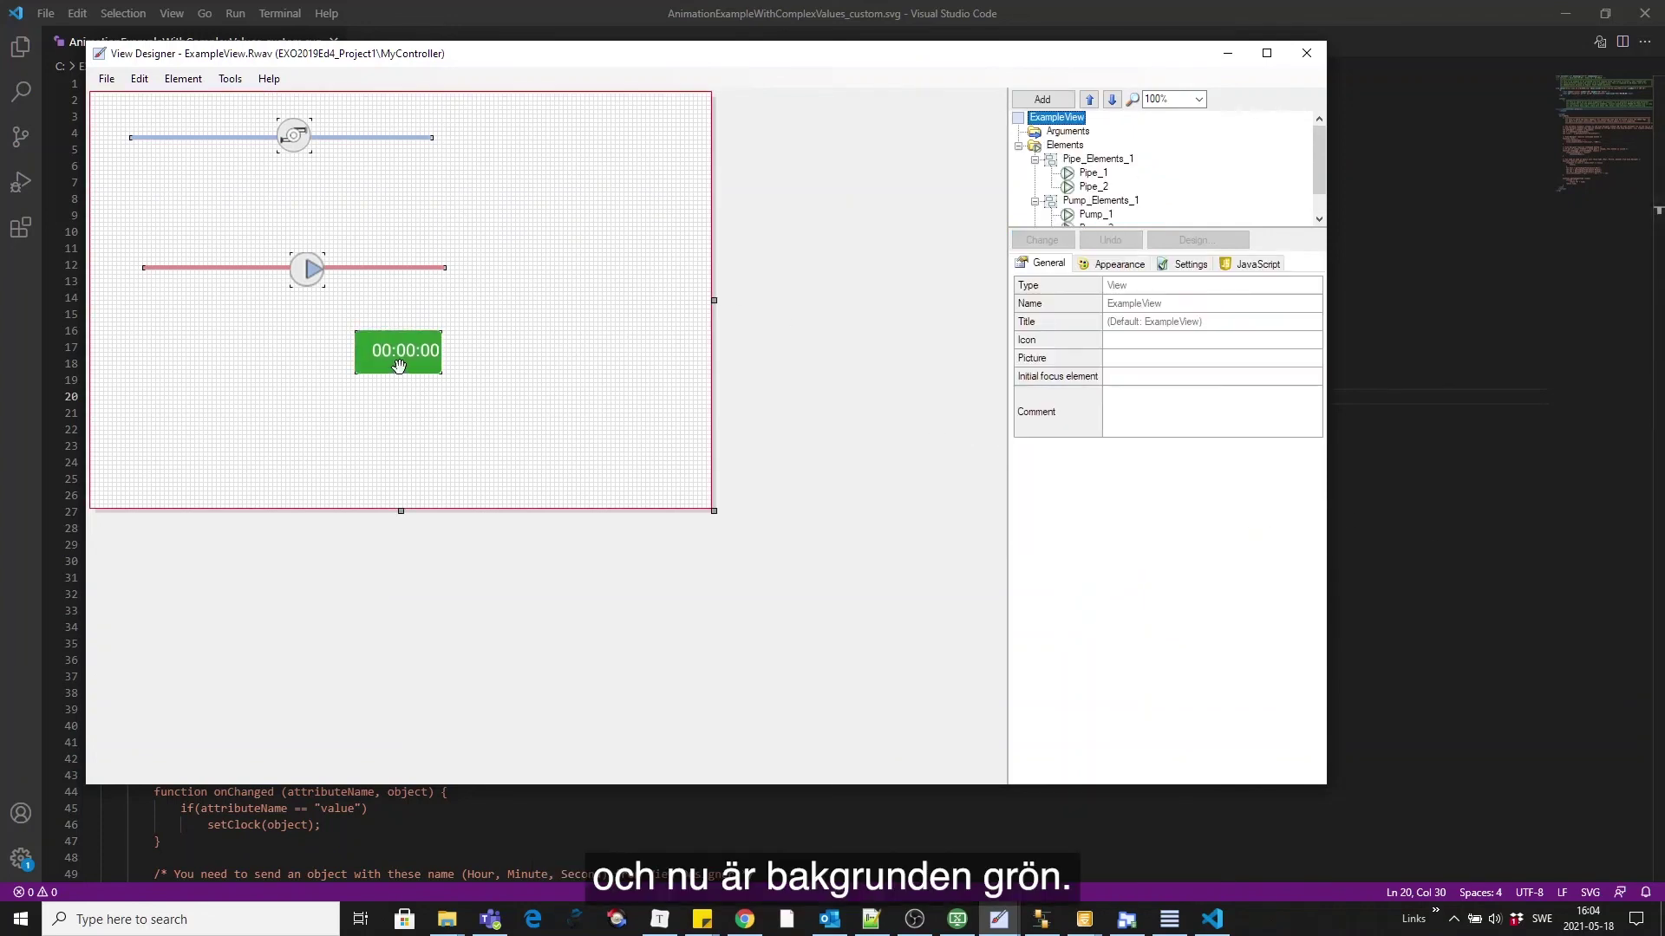